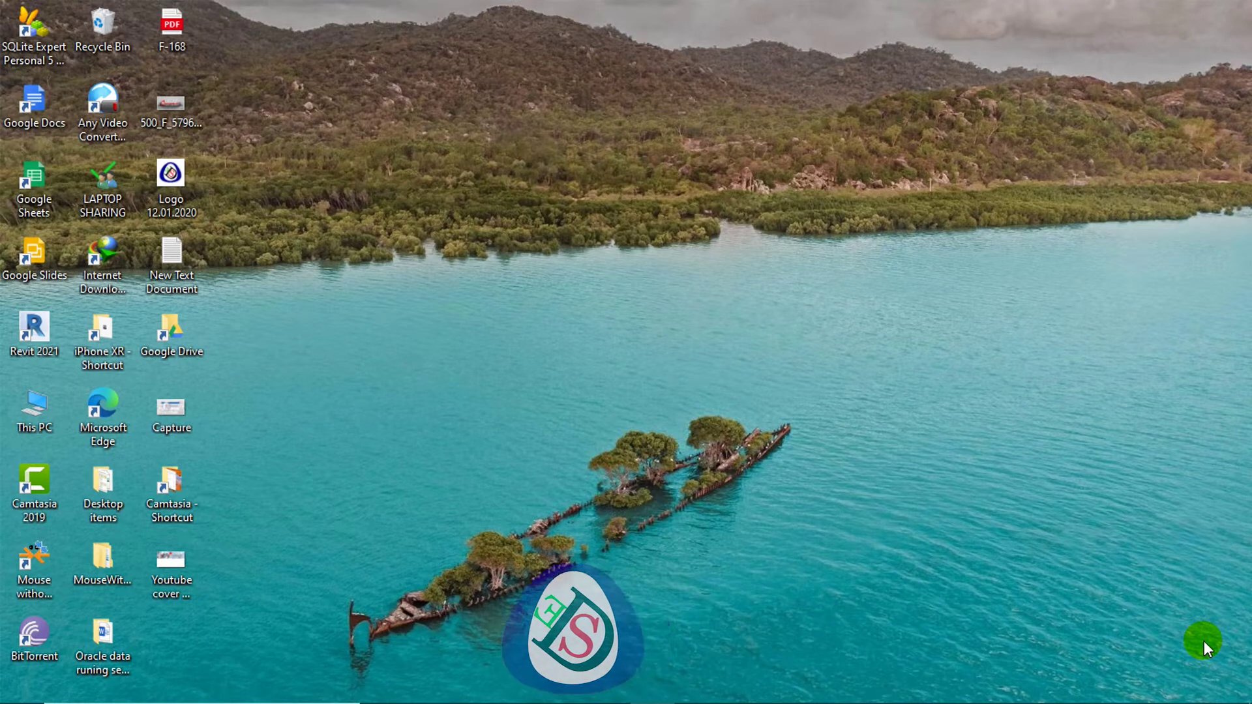
# Switch to Primavera P6 and rename activities A1000 through A1070 in sequence as 01 to 08.
pyautogui.click(952, 688)
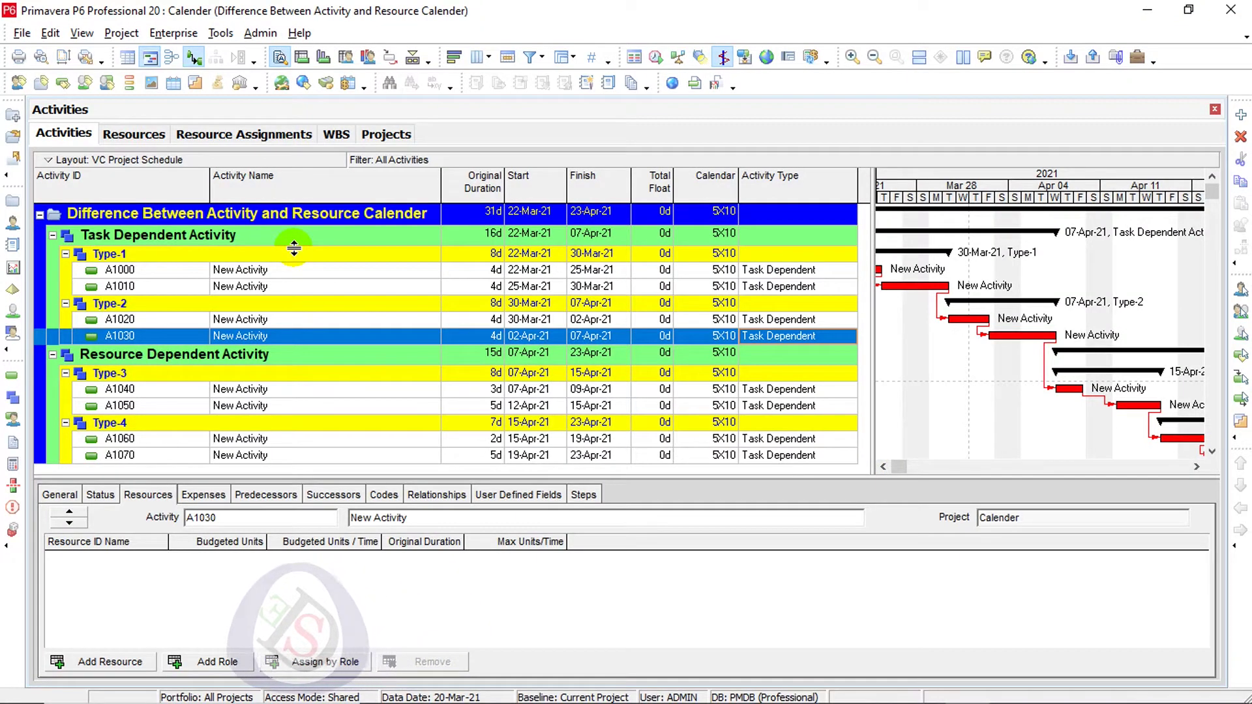
pyautogui.click(300, 270)
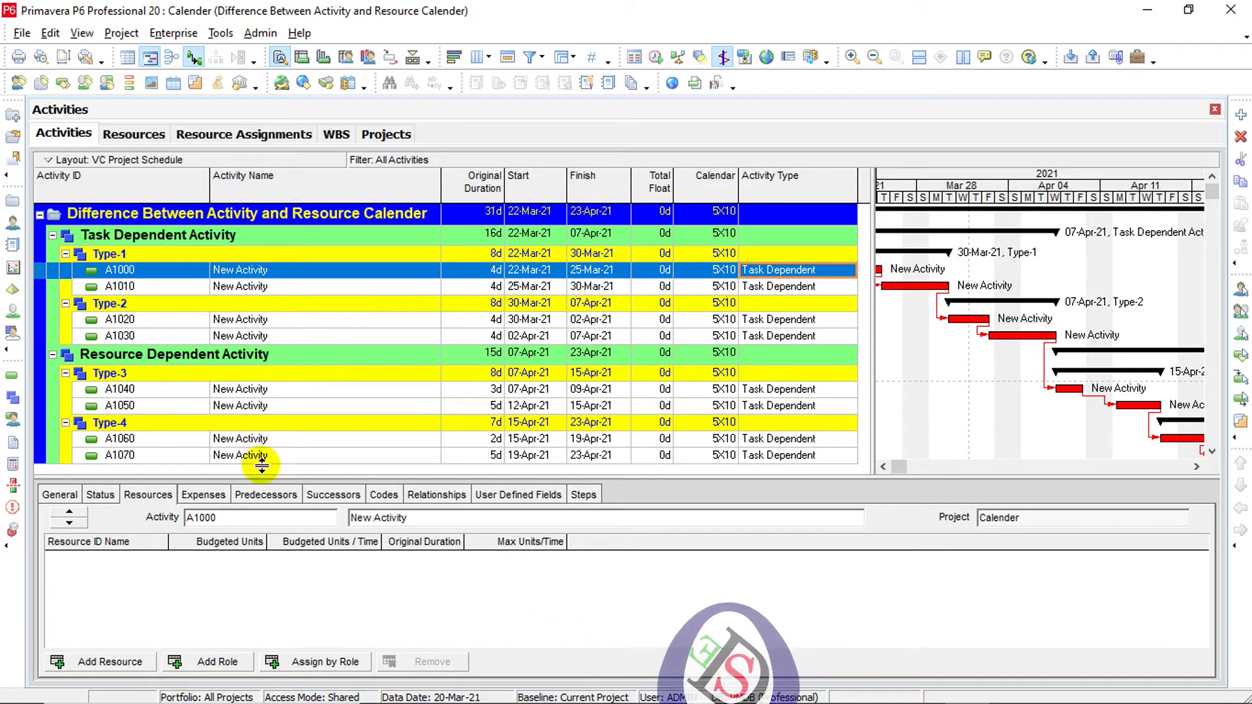
pyautogui.click(287, 269)
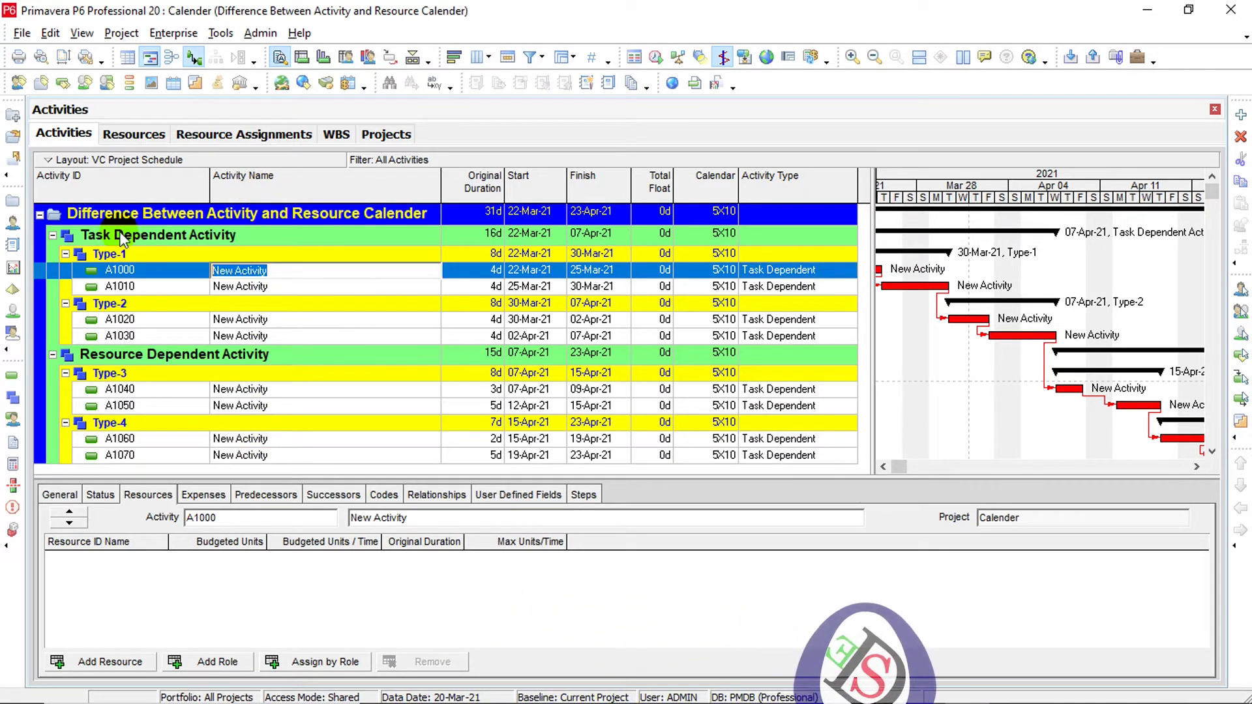
pyautogui.write('01')
pyautogui.press('Return')
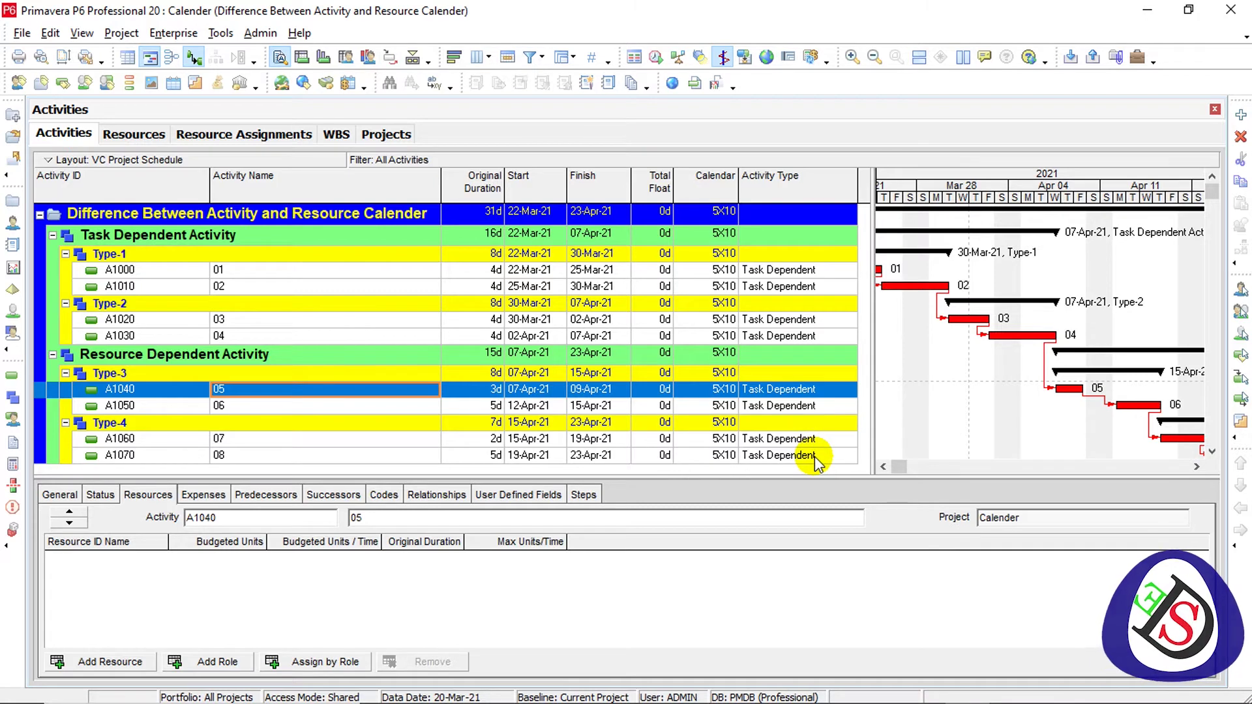
# Review the general details of activity A1010, the resource list and the resource assignments of activity A1000.
pyautogui.click(392, 286)
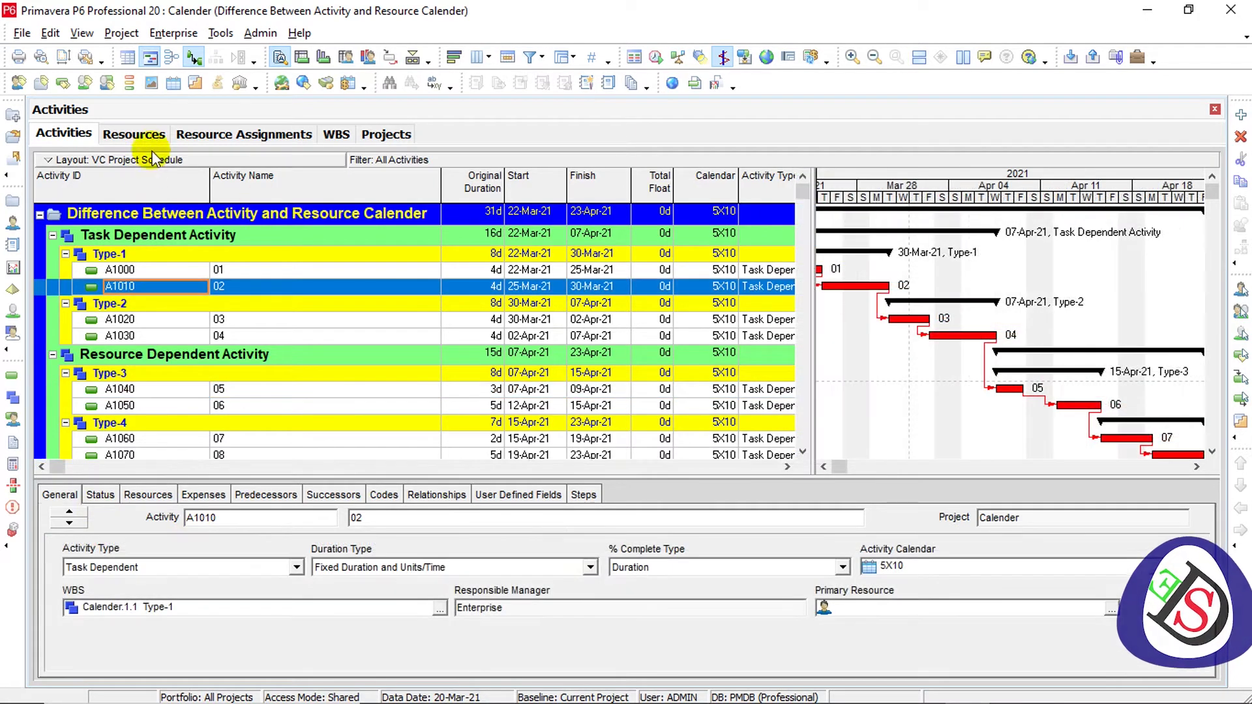
pyautogui.click(133, 134)
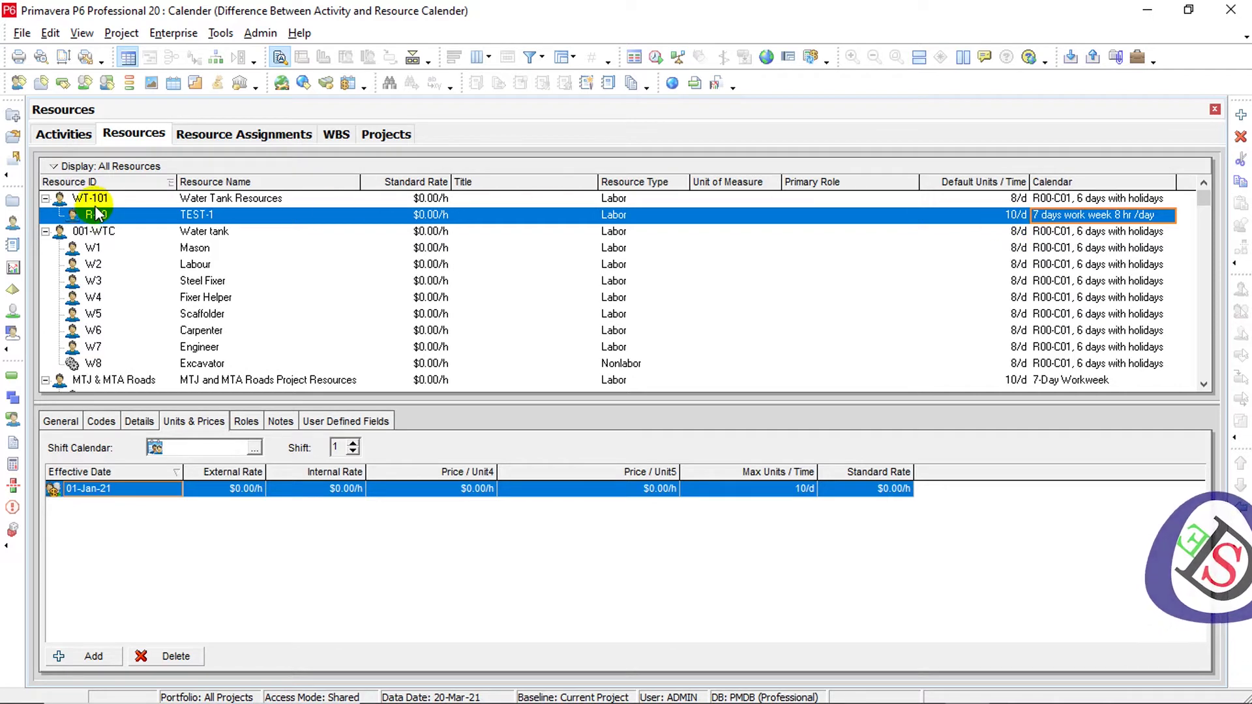
pyautogui.click(65, 136)
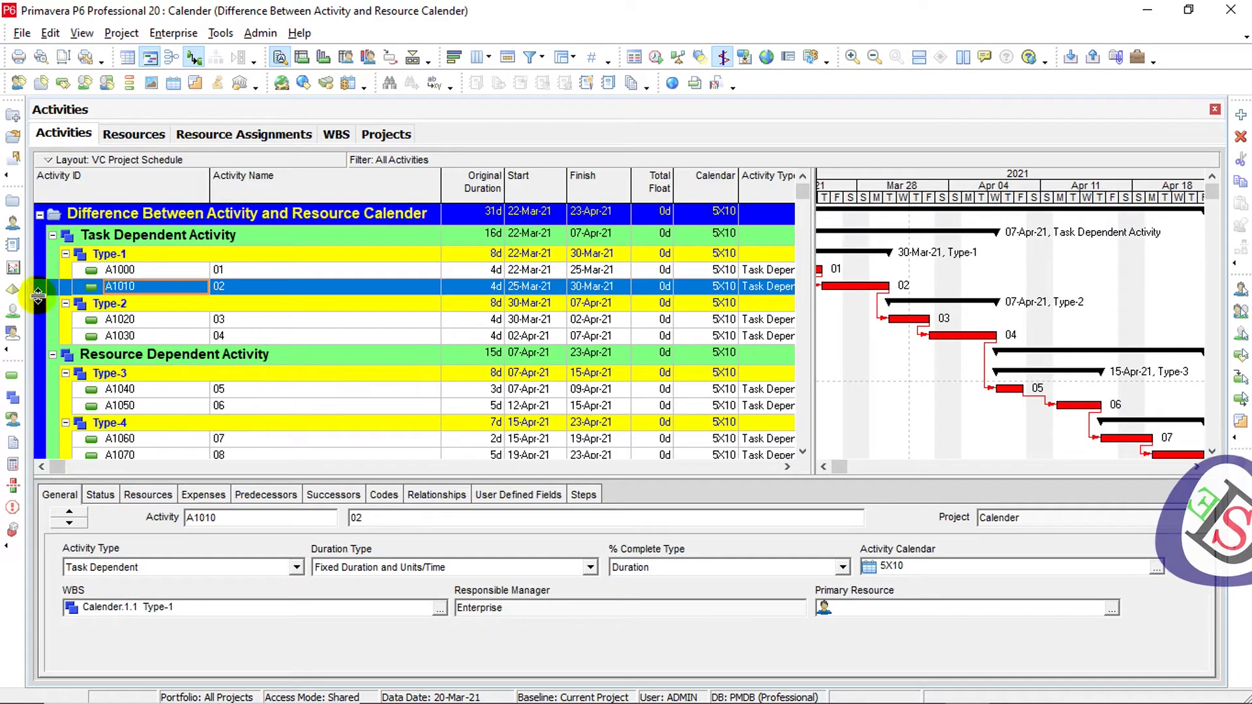
pyautogui.click(160, 271)
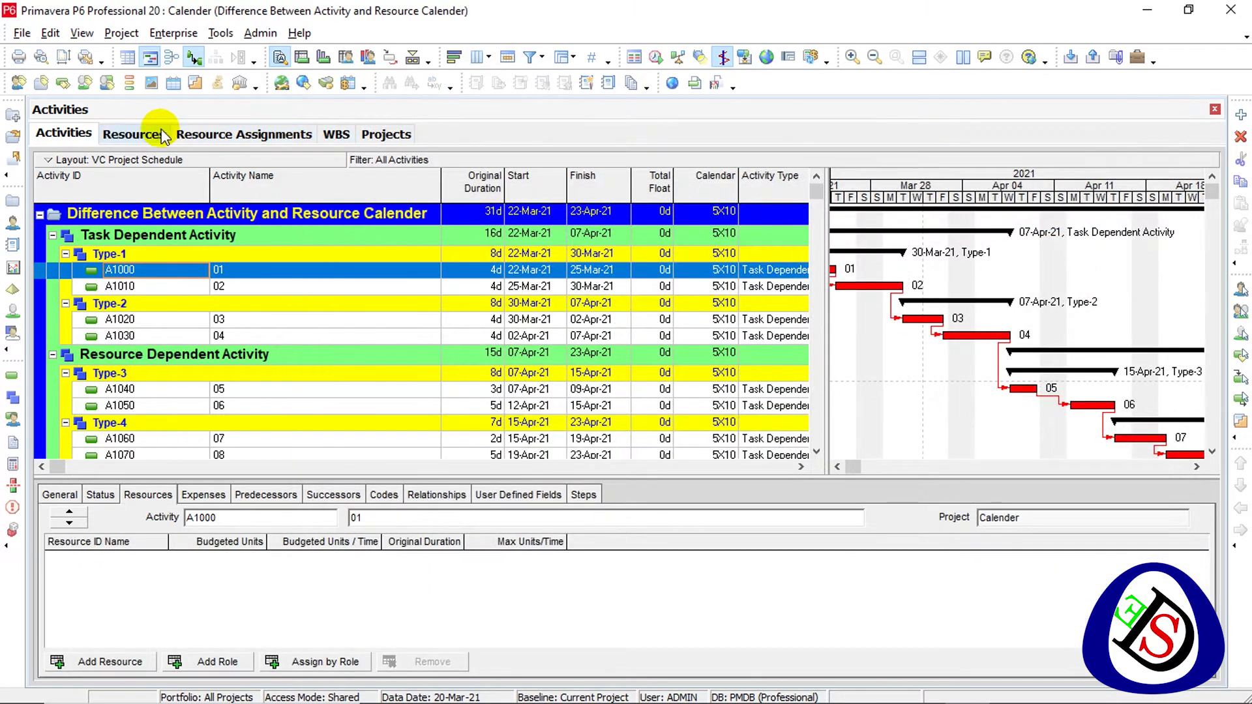
# Assign the global calendar "7 days work week 8 hr /day" to resource R-40 (TEST-1).
pyautogui.click(133, 134)
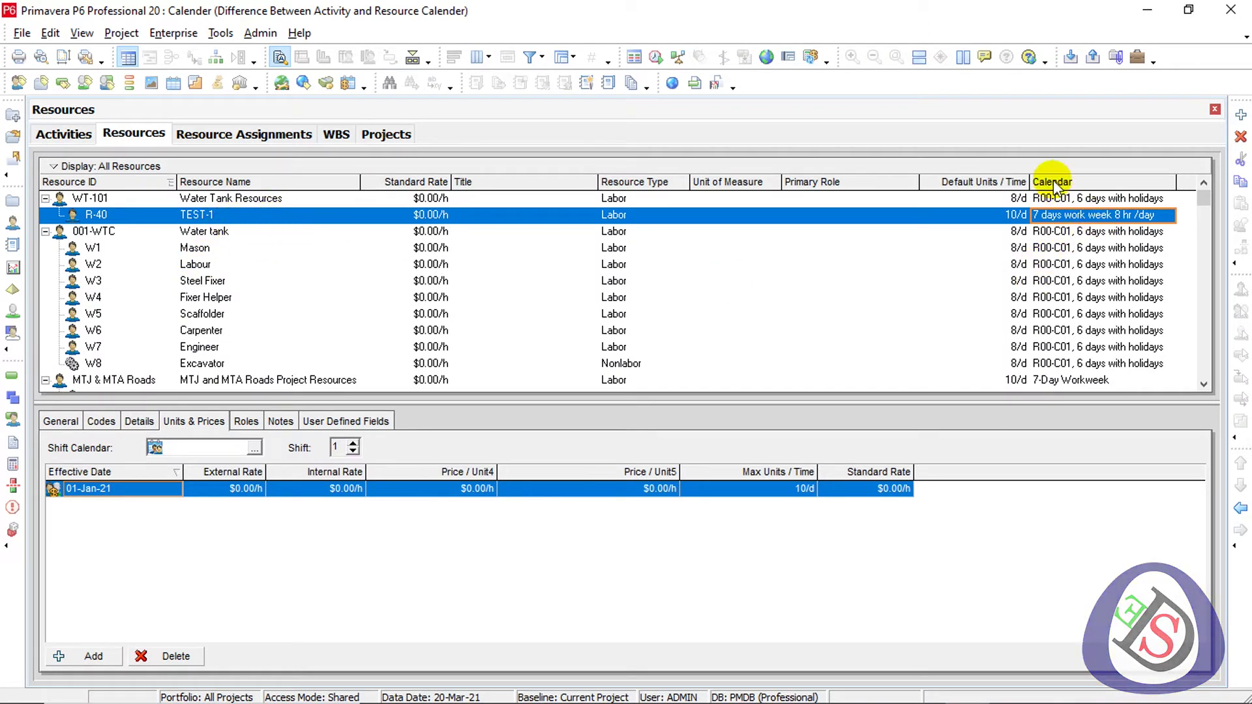
pyautogui.doubleClick(1123, 215)
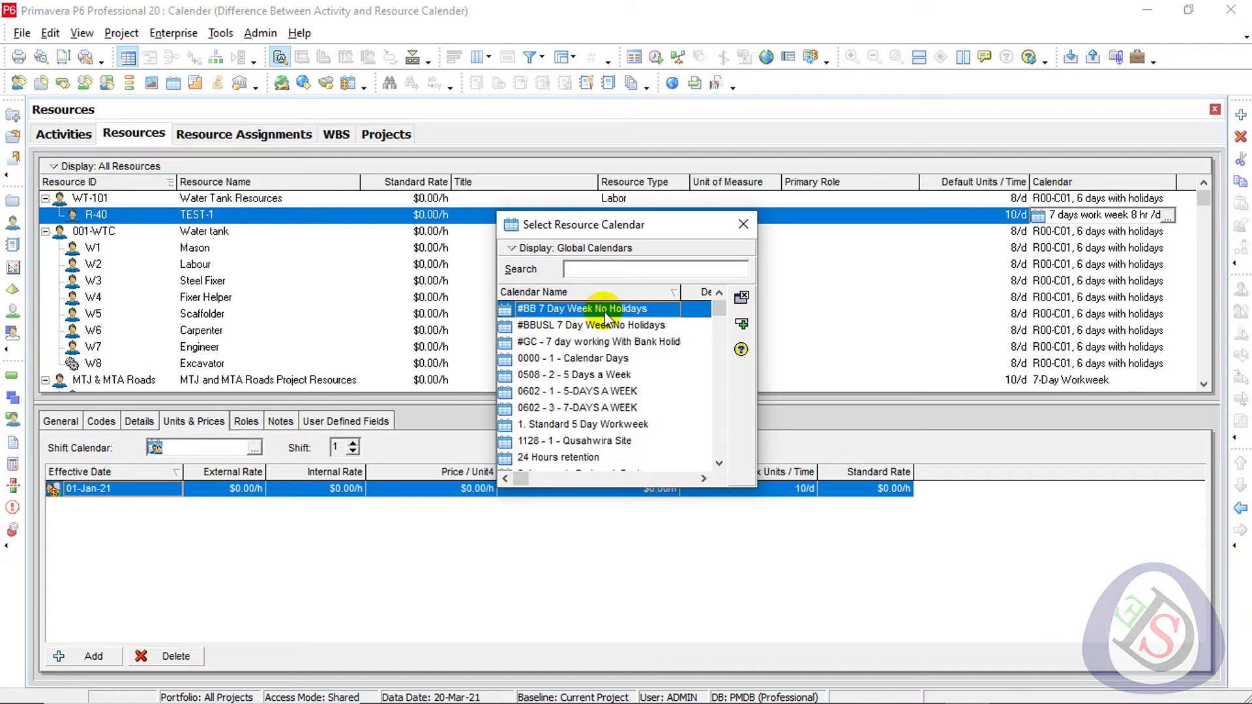
pyautogui.click(591, 343)
pyautogui.scroll(-8, 591, 343)
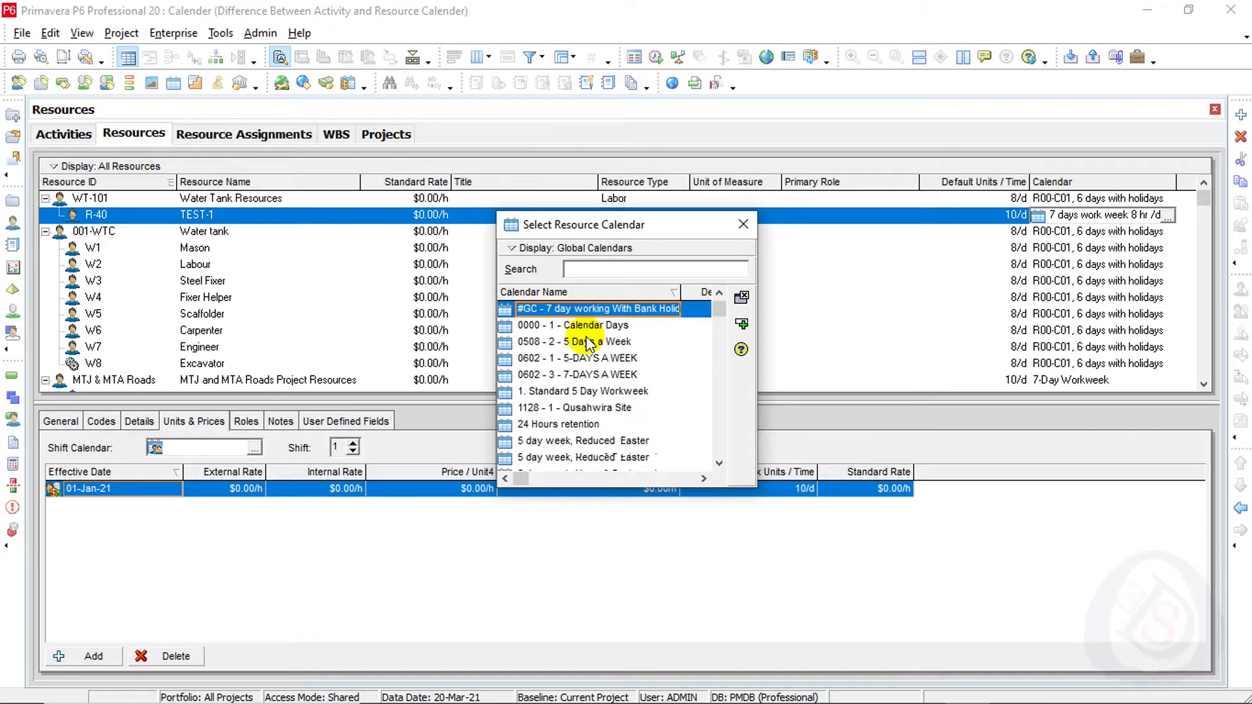
pyautogui.scroll(-2, 586, 343)
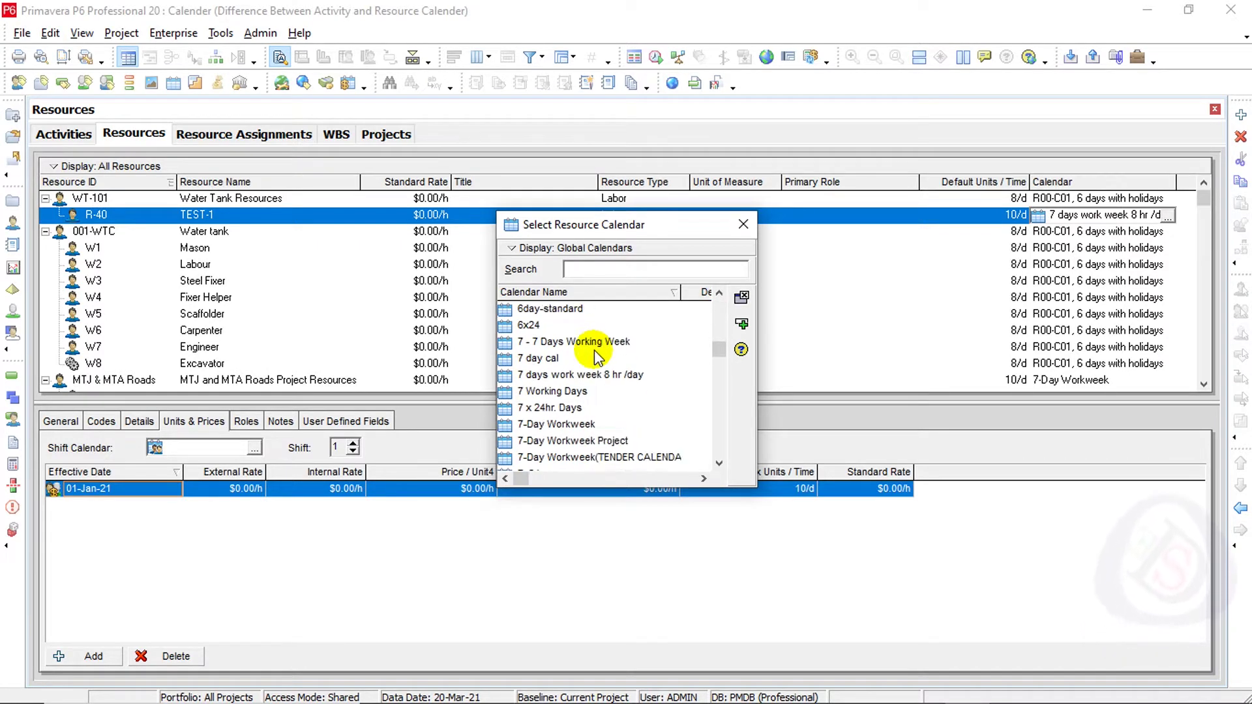
pyautogui.click(539, 344)
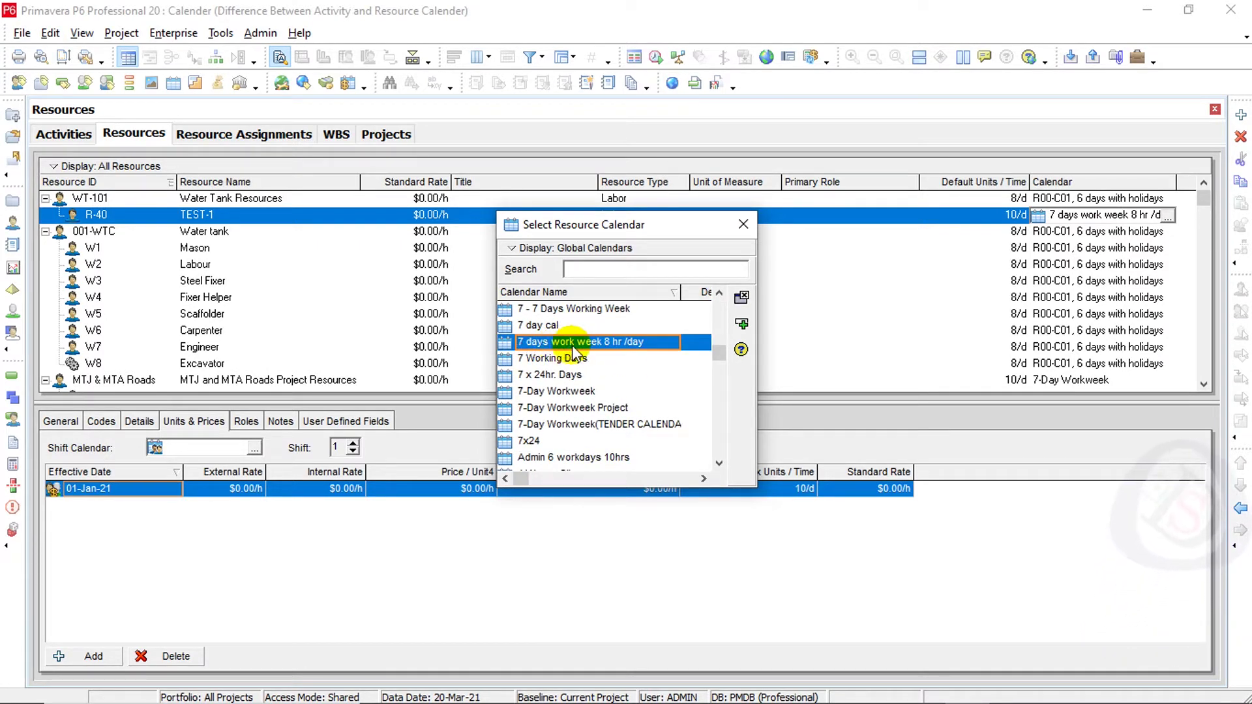
pyautogui.click(741, 324)
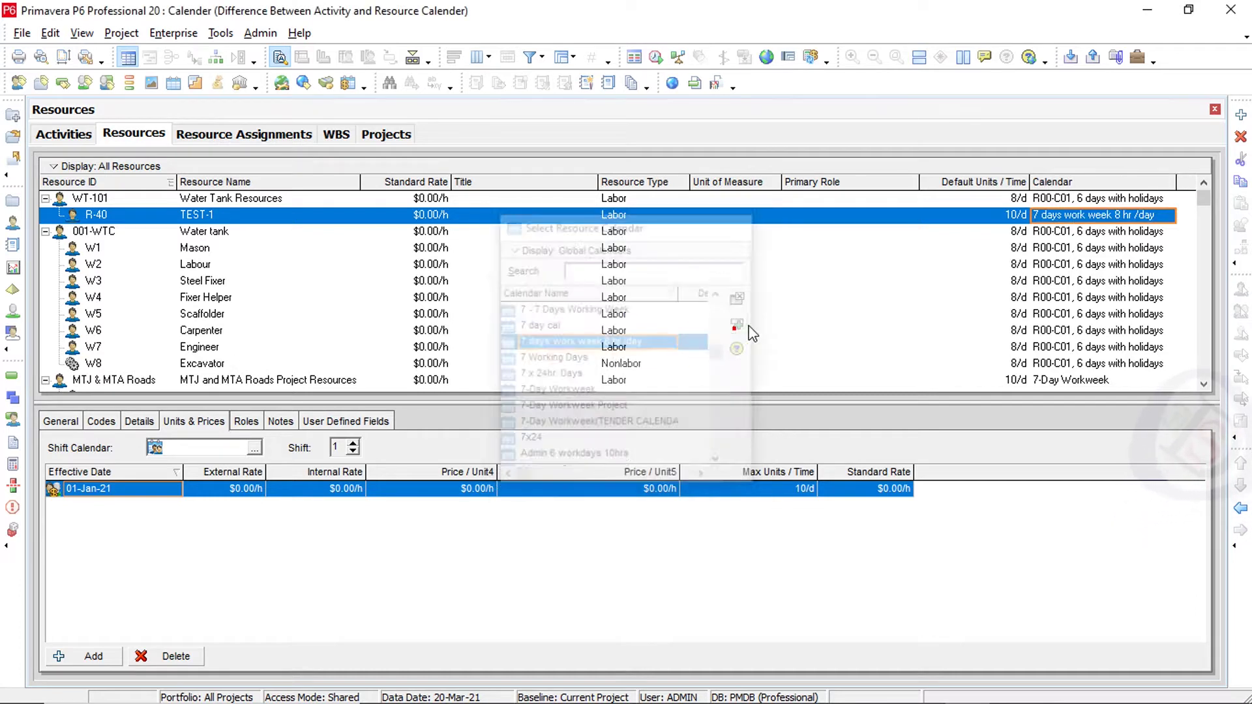
# Examine the working days and standard weekly hours of the global calendar "7 days work week 8 hr /day".
pyautogui.click(171, 33)
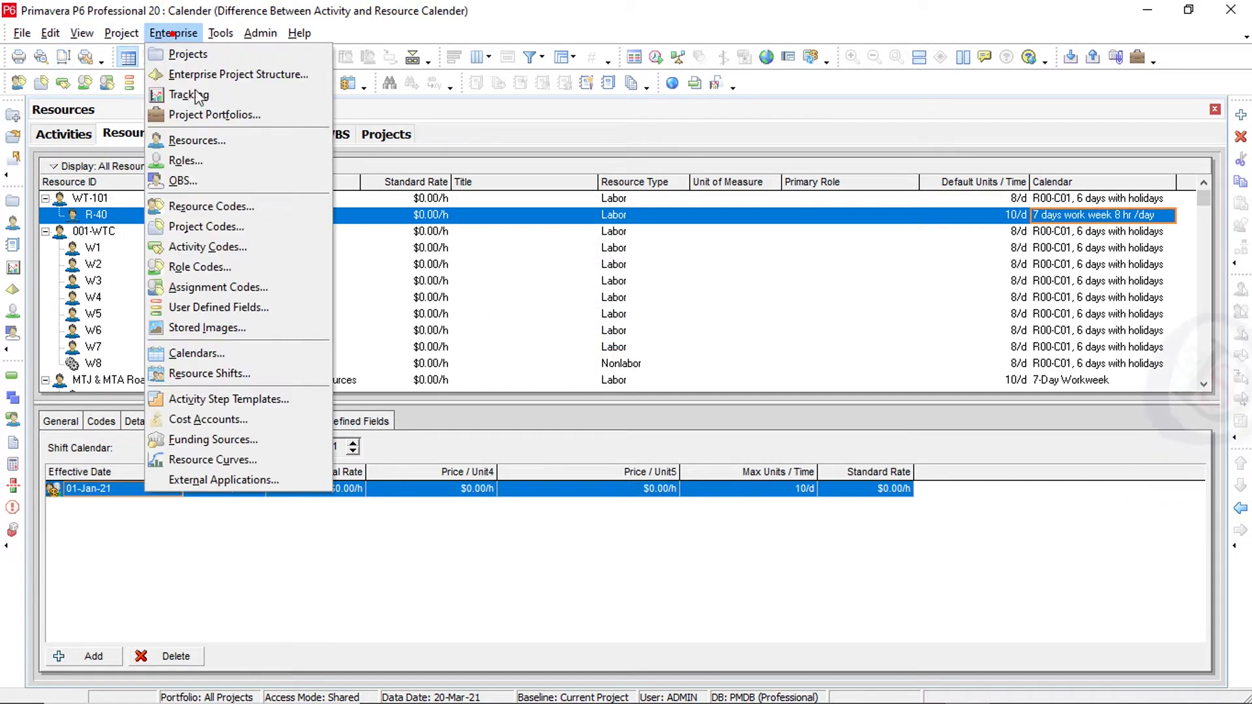
pyautogui.click(202, 354)
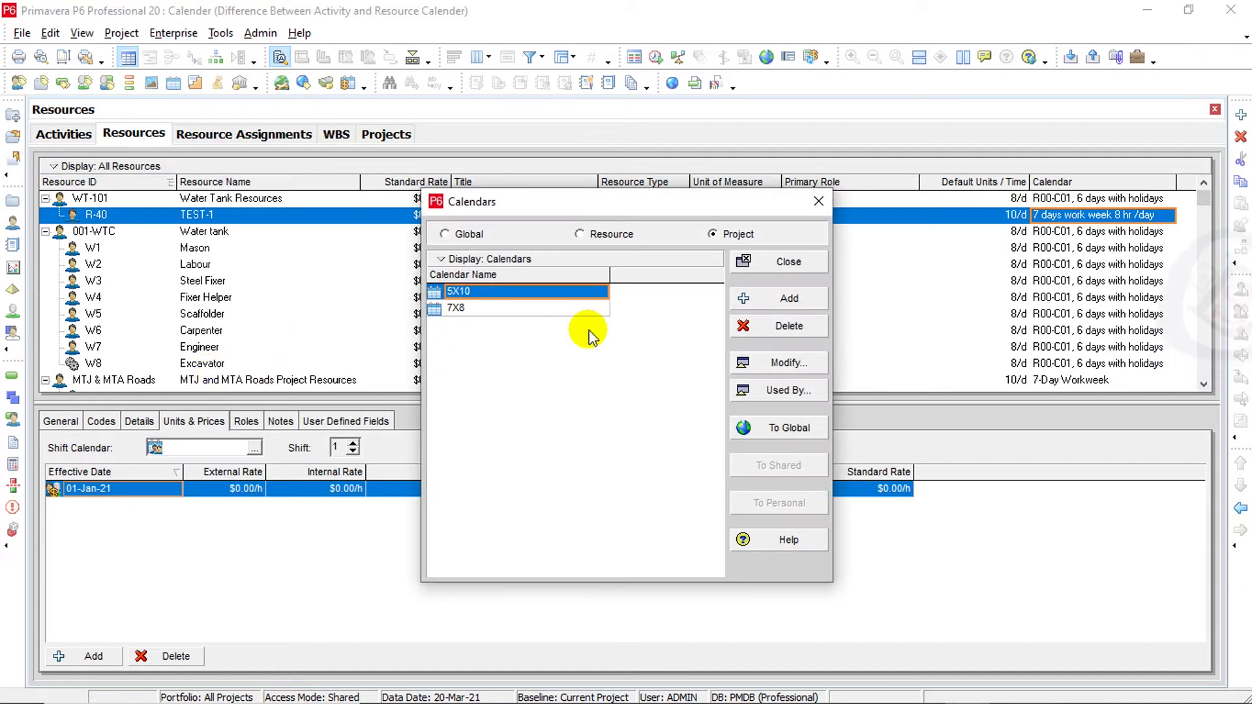
pyautogui.click(460, 234)
pyautogui.scroll(-3, 518, 347)
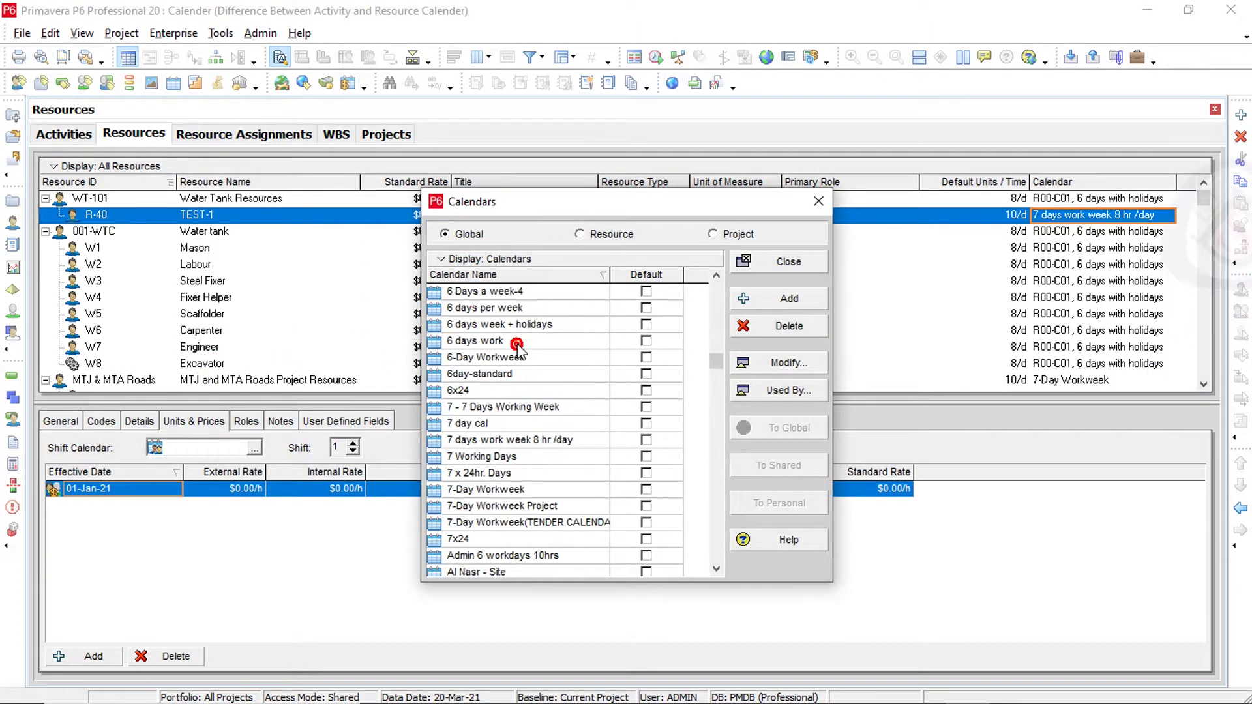
pyautogui.click(516, 391)
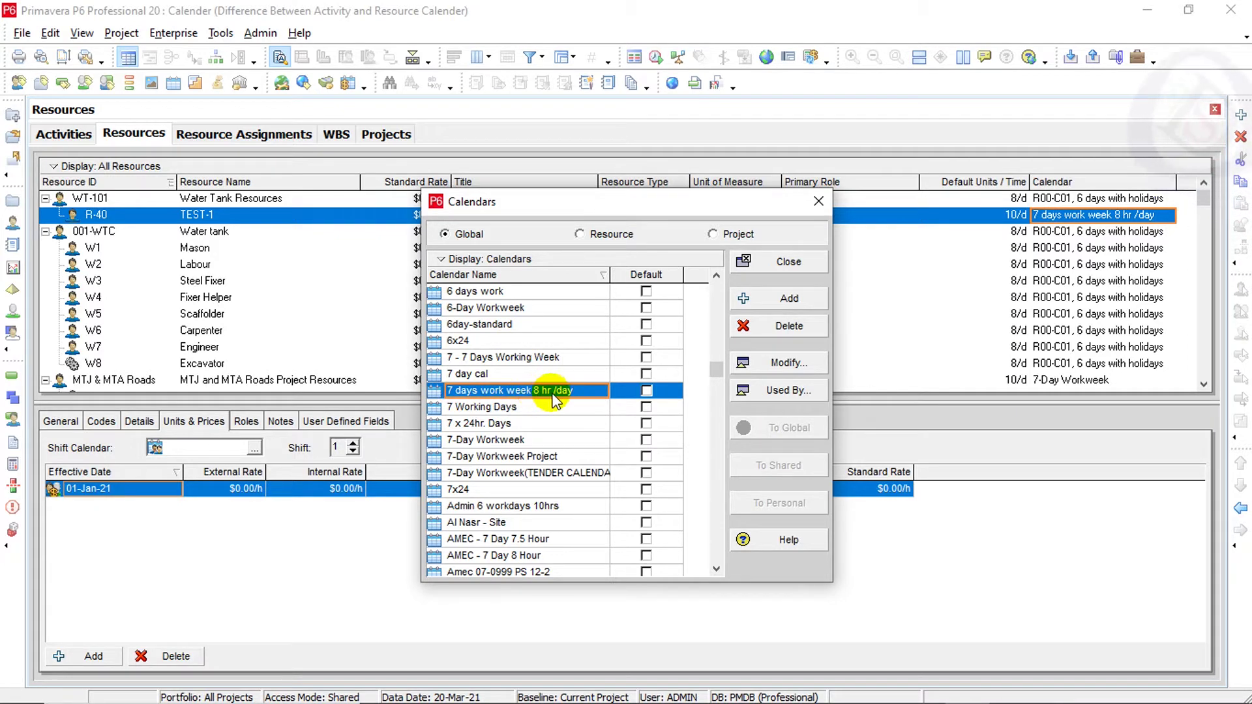
pyautogui.click(803, 362)
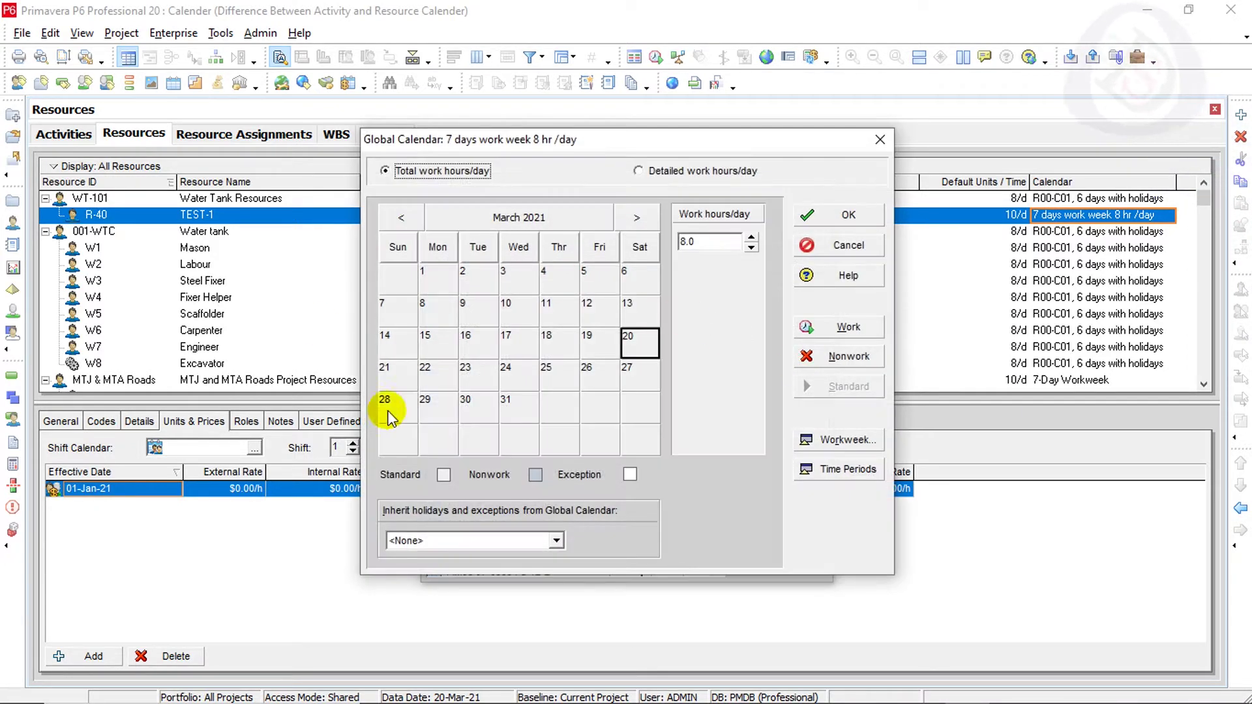
pyautogui.click(861, 442)
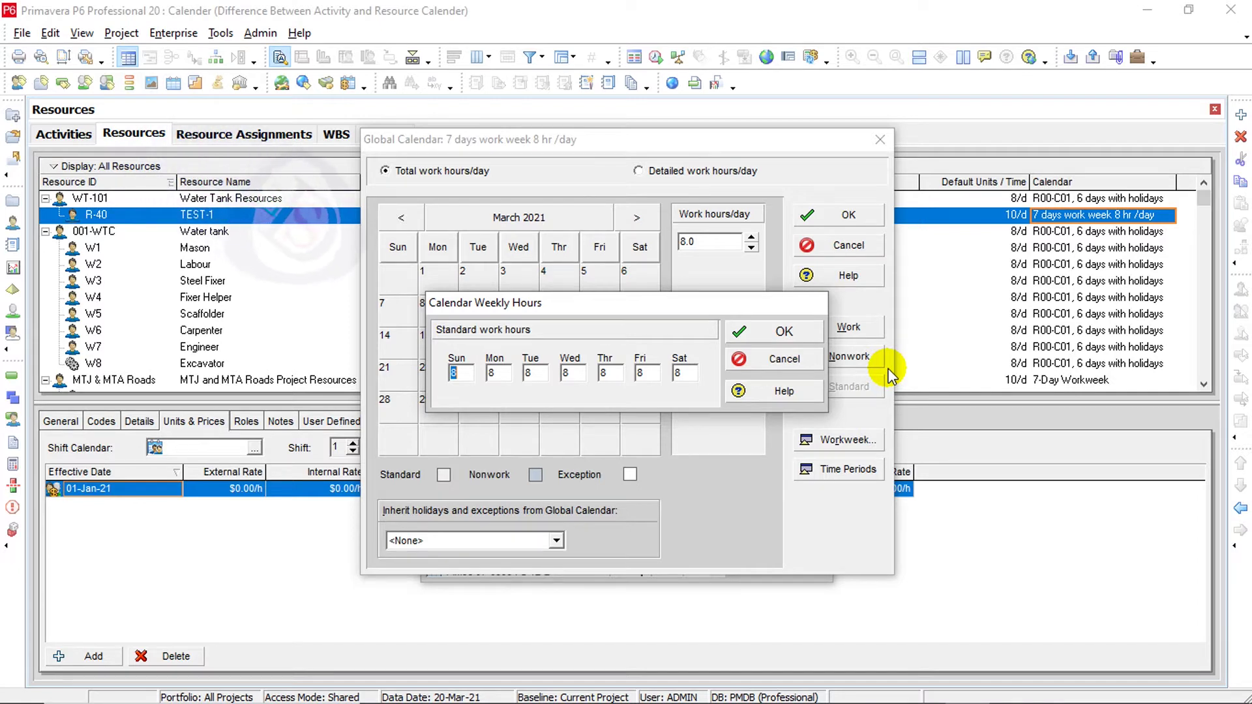
pyautogui.click(776, 334)
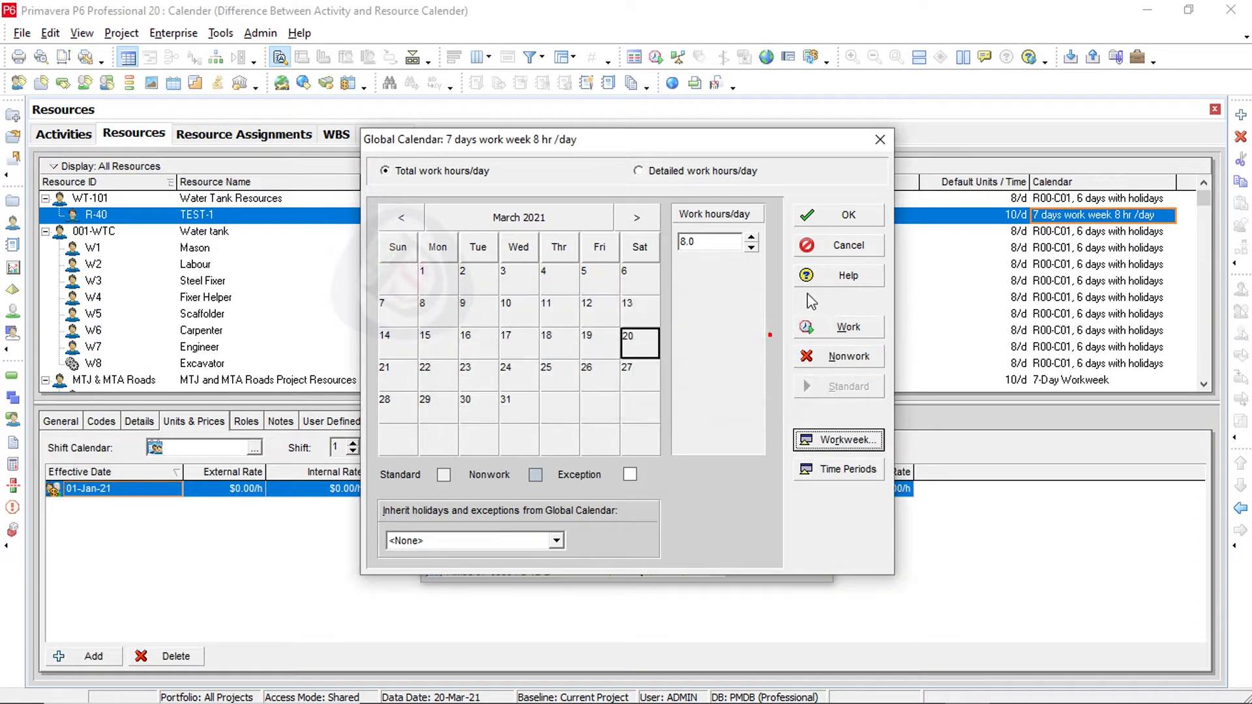
pyautogui.click(848, 215)
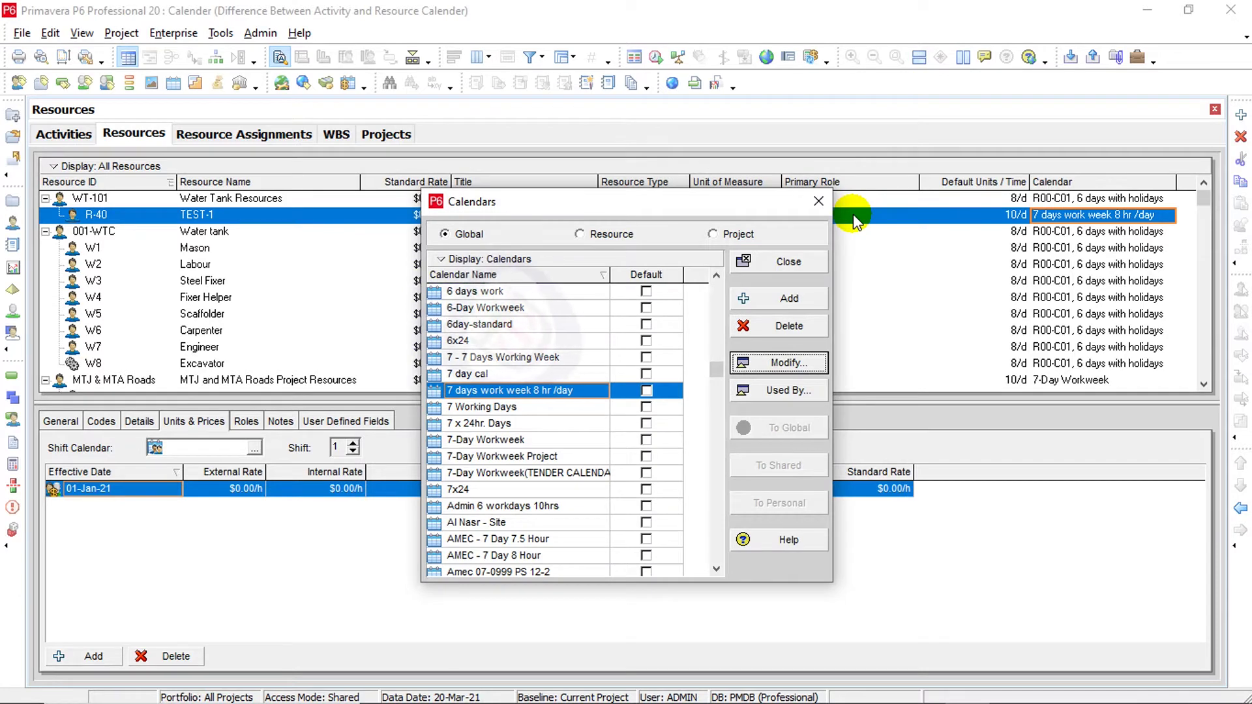
pyautogui.click(817, 201)
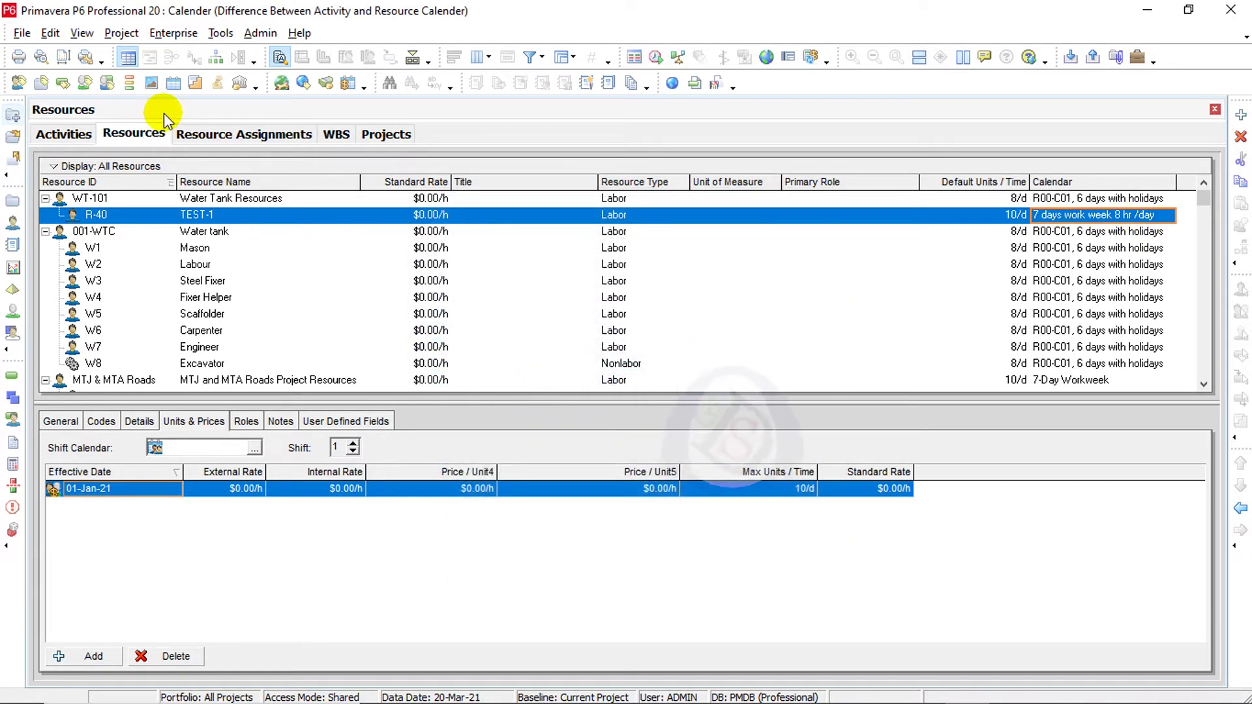
# Return to the activities and examine the working days and standard weekly hours of the project calendar 5X10.
pyautogui.click(58, 138)
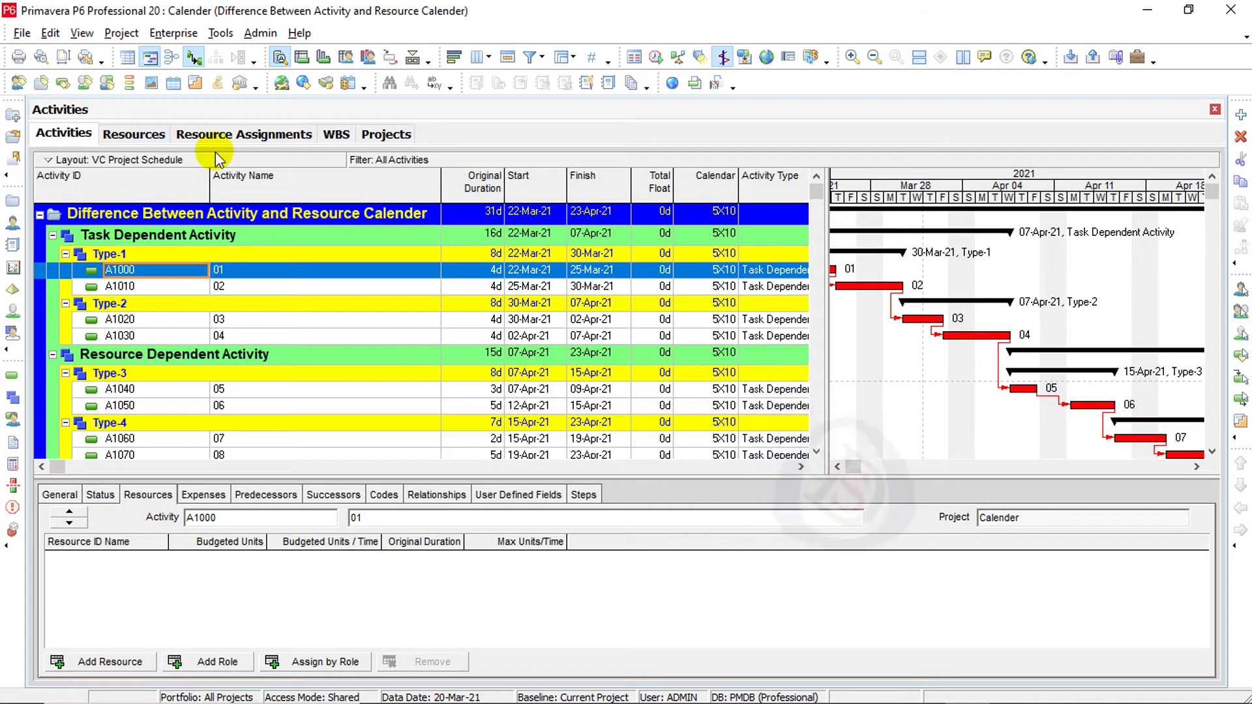
pyautogui.click(173, 33)
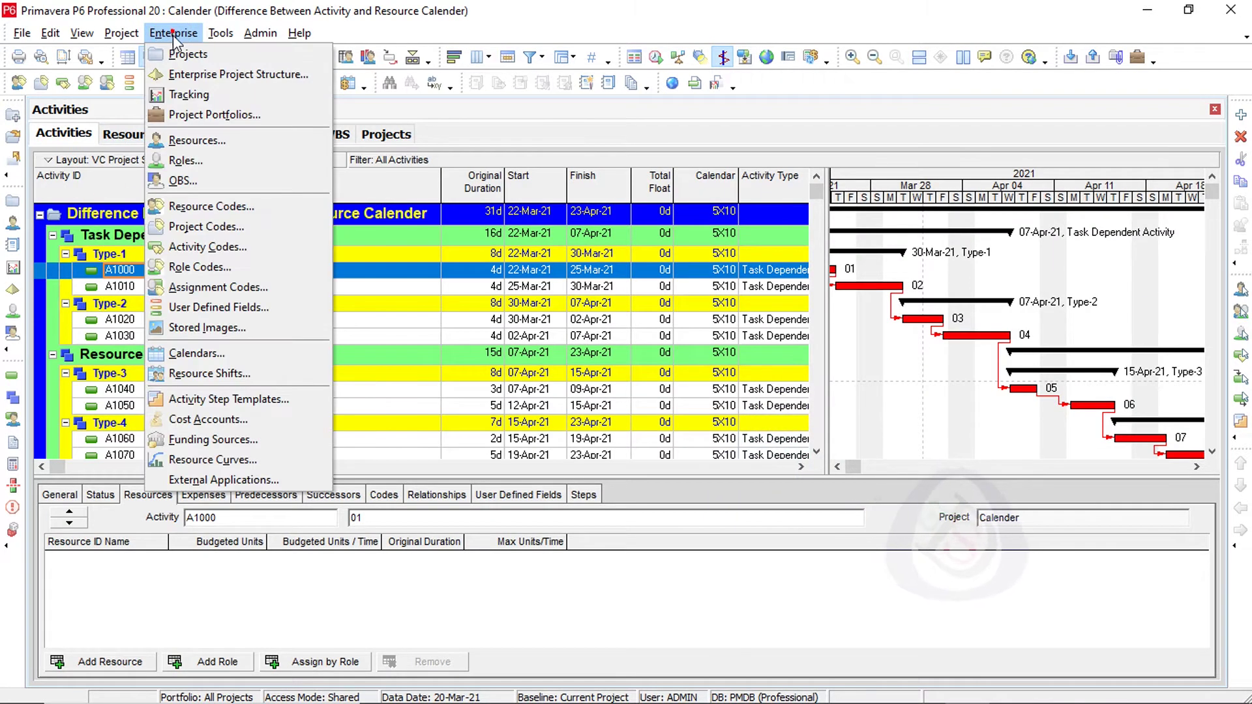
pyautogui.click(197, 353)
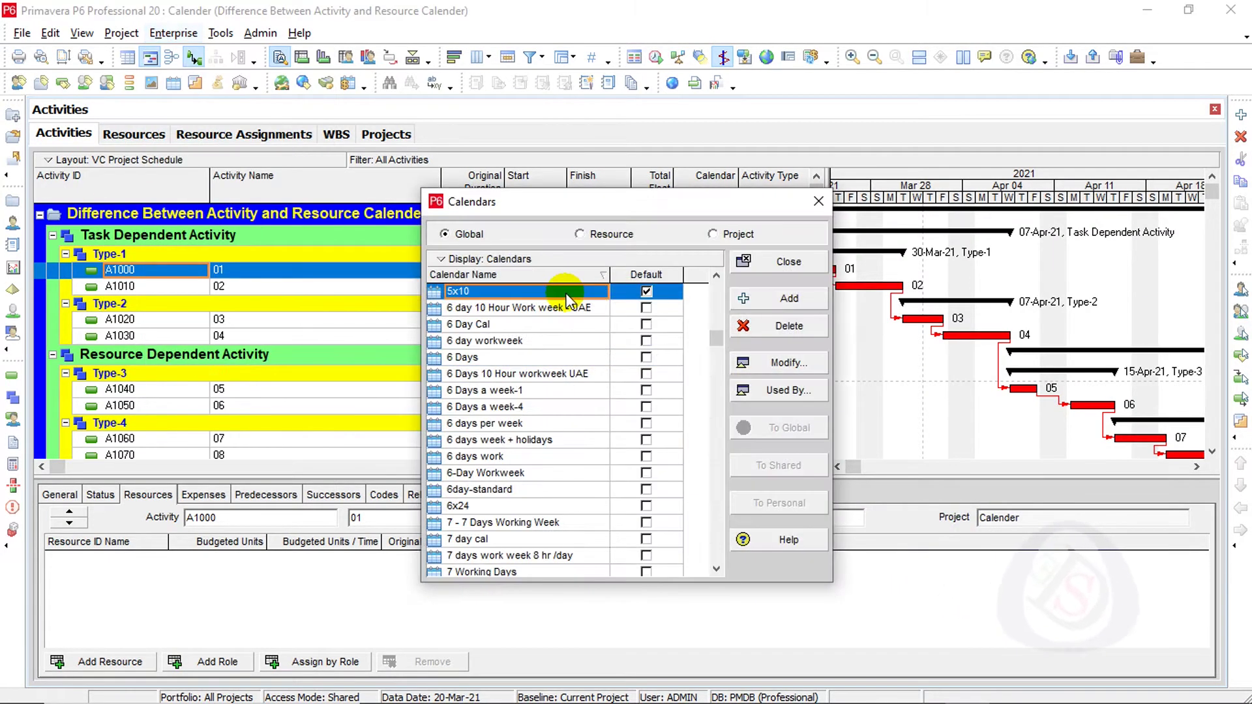
pyautogui.click(712, 234)
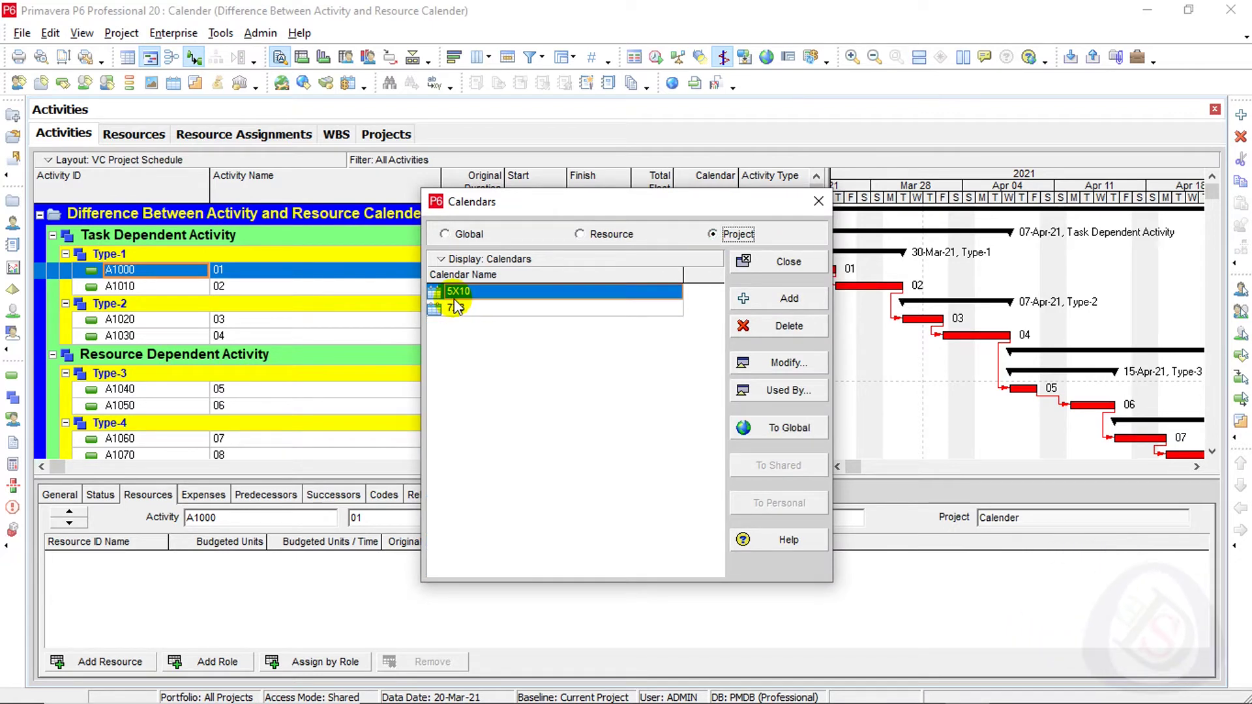
pyautogui.click(761, 363)
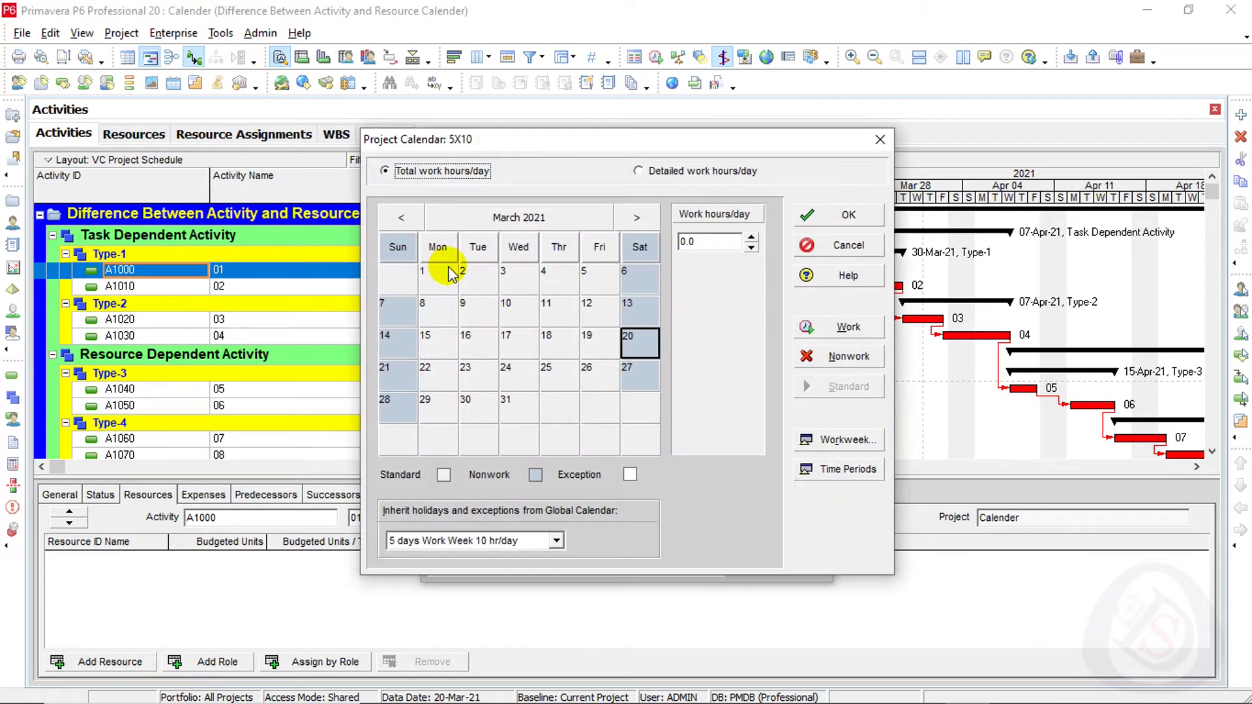
pyautogui.click(843, 443)
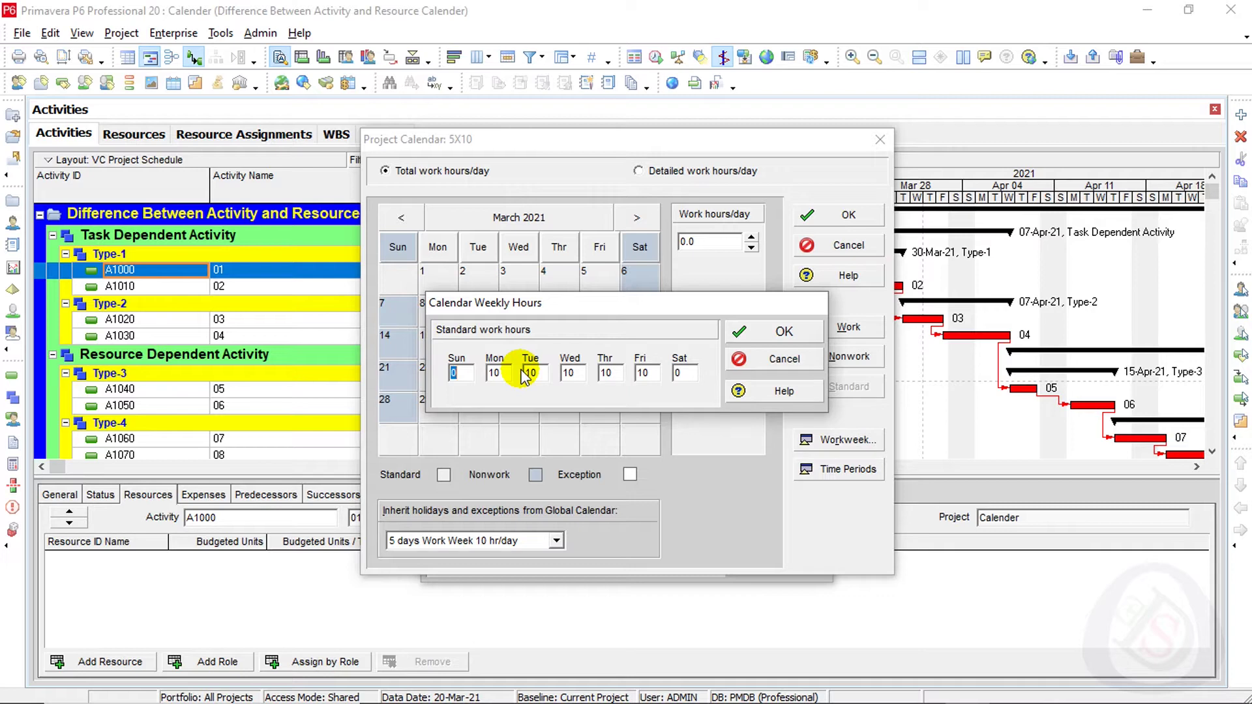
pyautogui.click(815, 337)
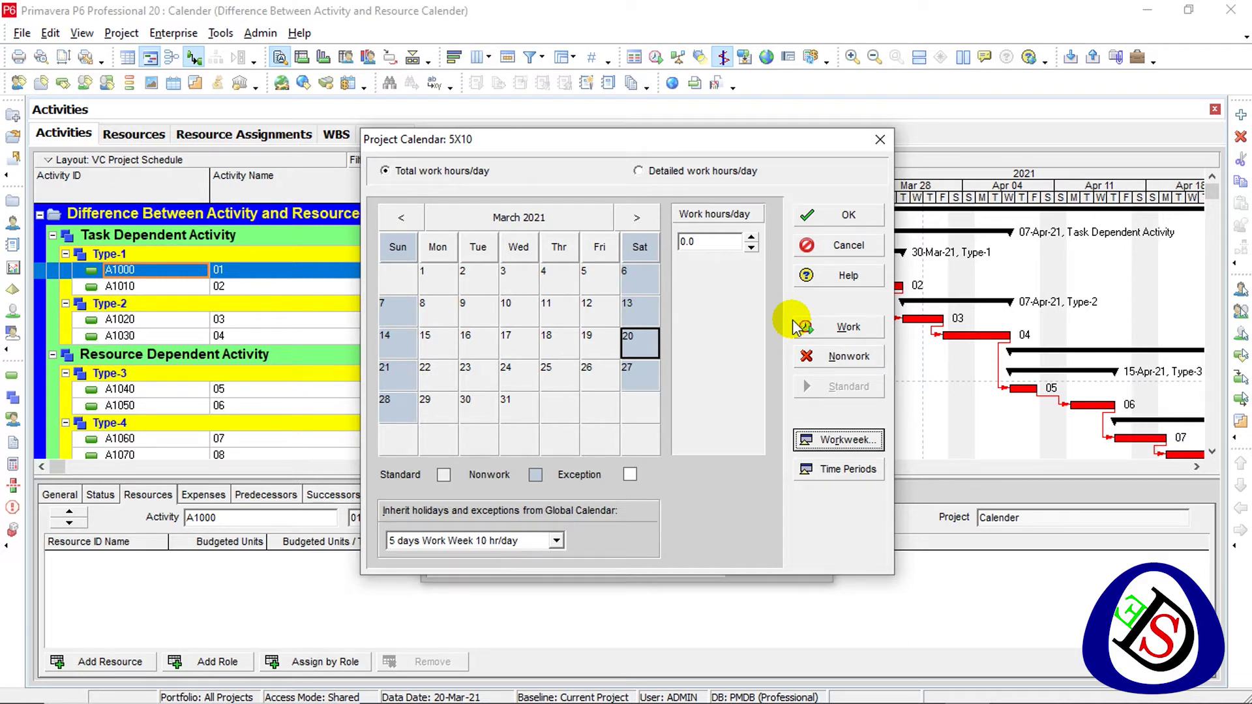
pyautogui.click(638, 170)
pyautogui.click(385, 171)
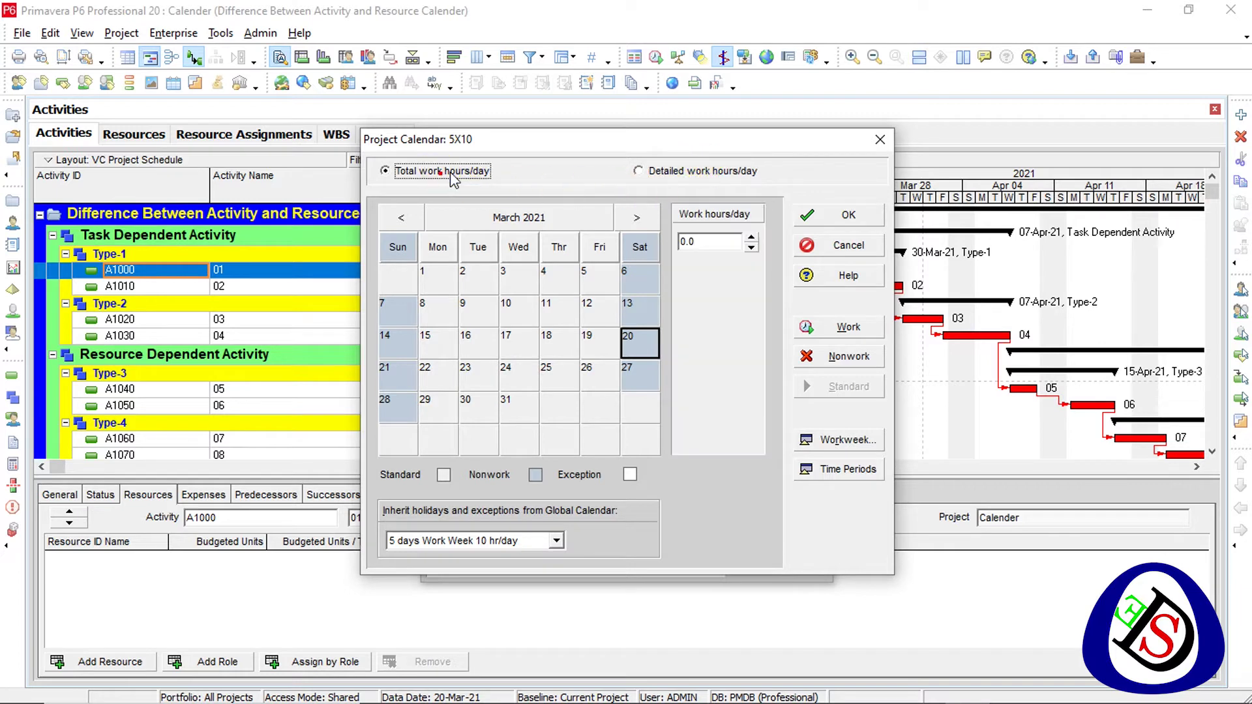
pyautogui.click(849, 216)
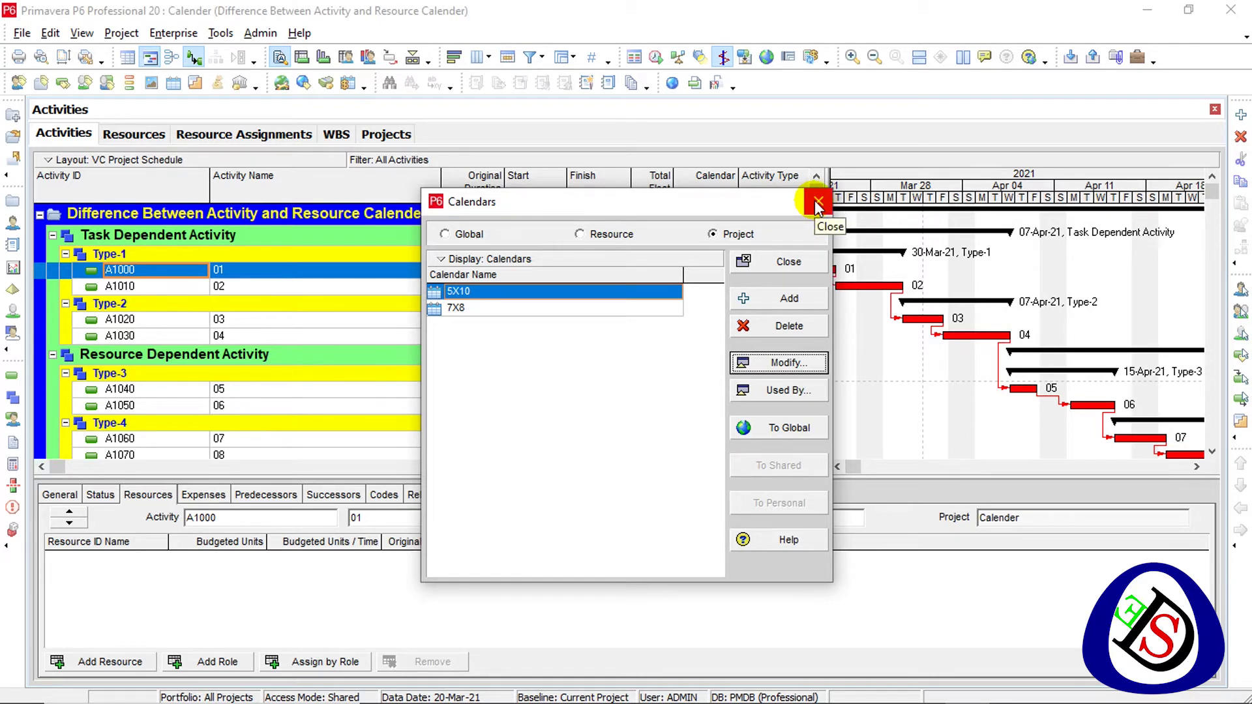
pyautogui.click(816, 206)
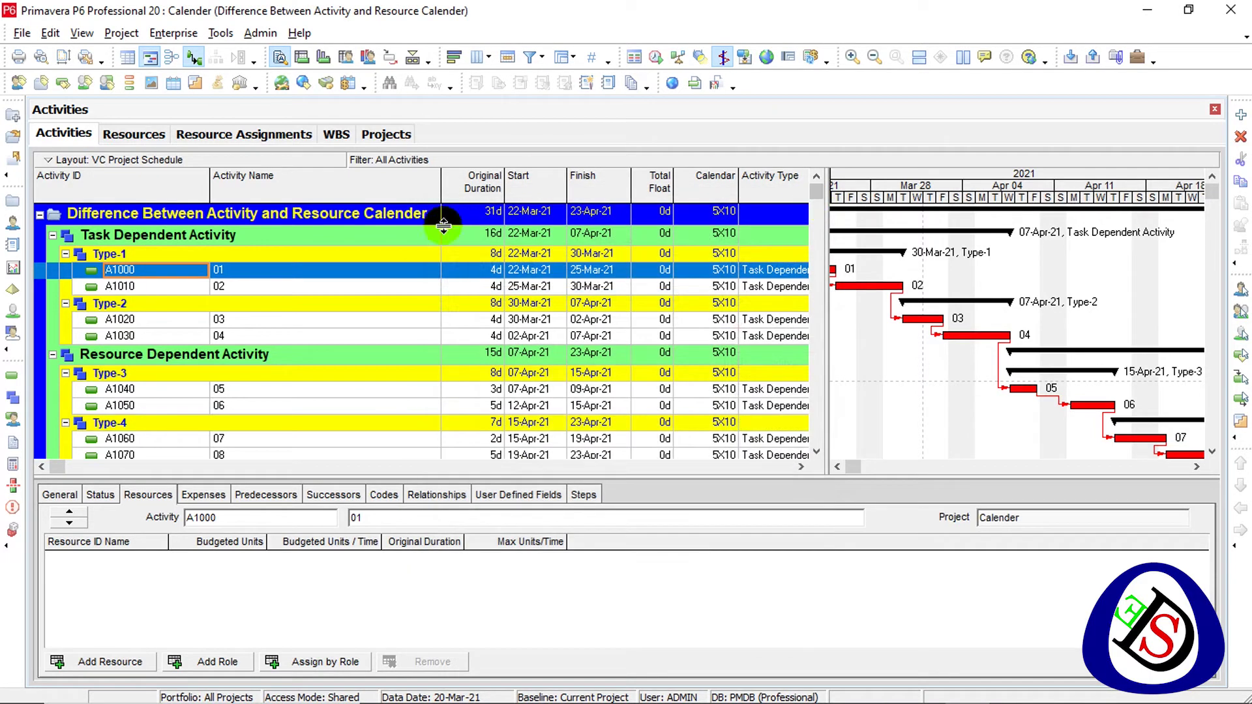
# Assign the project calendar 5X10 to activity A1000.
pyautogui.click(728, 271)
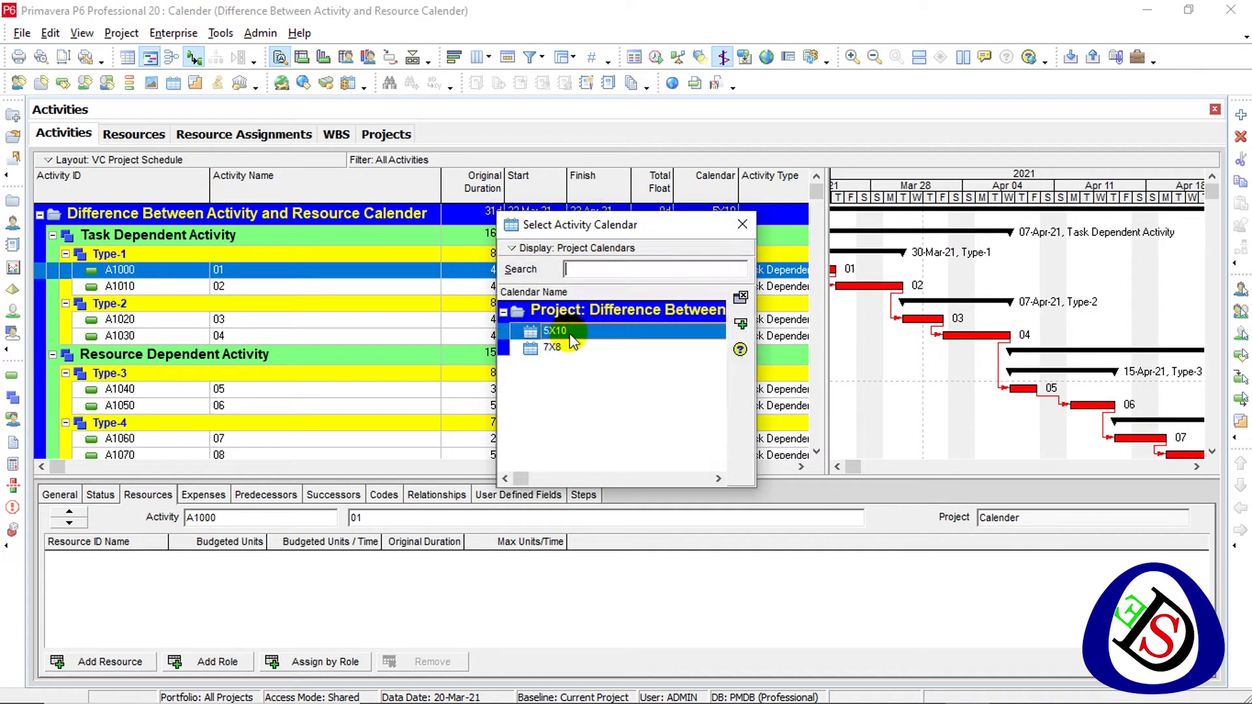
pyautogui.click(741, 325)
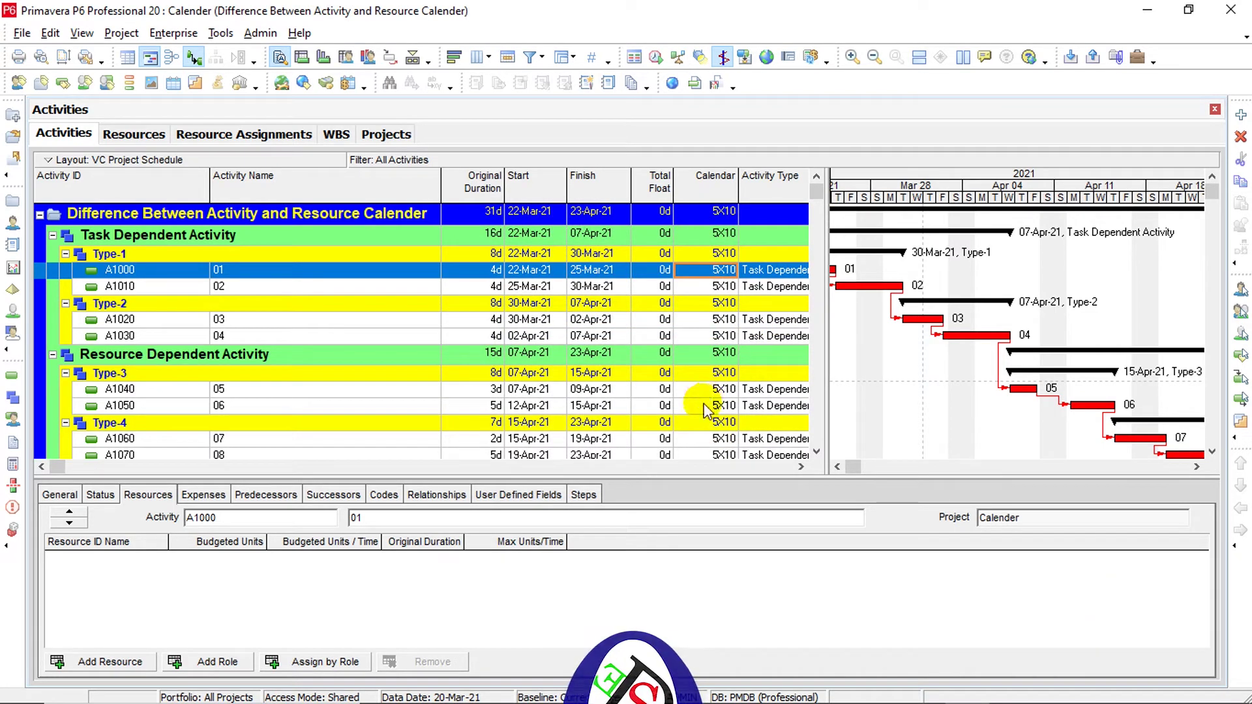
# Fill the 5X10 calendar down from activity A1000 through A1070.
pyautogui.scroll(-1, 697, 430)
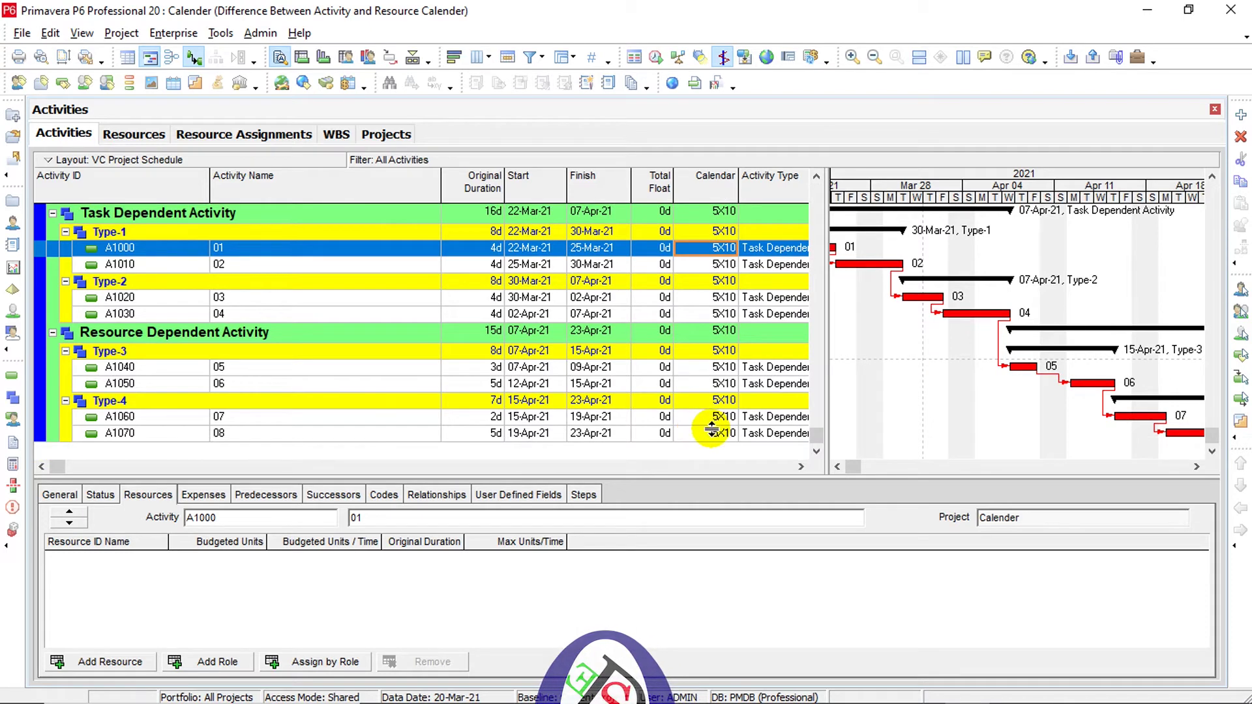
pyautogui.keyDown('shift'); pyautogui.click(707, 434); pyautogui.keyUp('shift')
pyautogui.rightClick(724, 264)
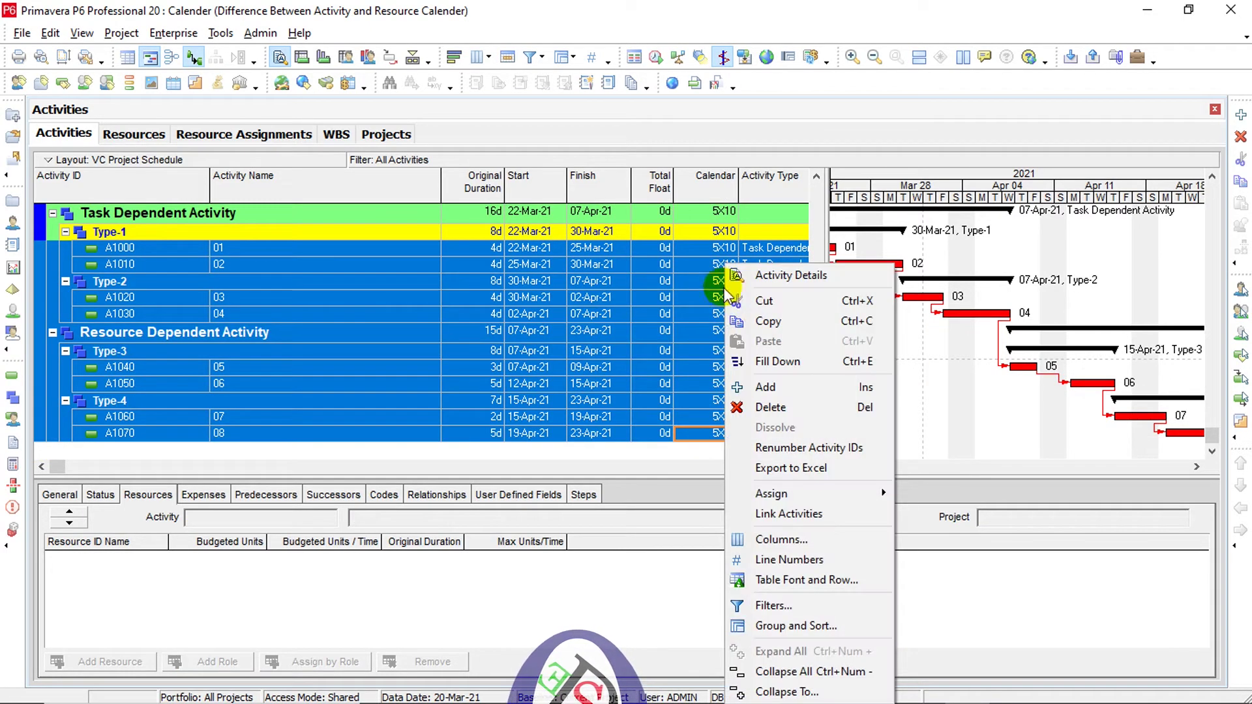
pyautogui.click(778, 362)
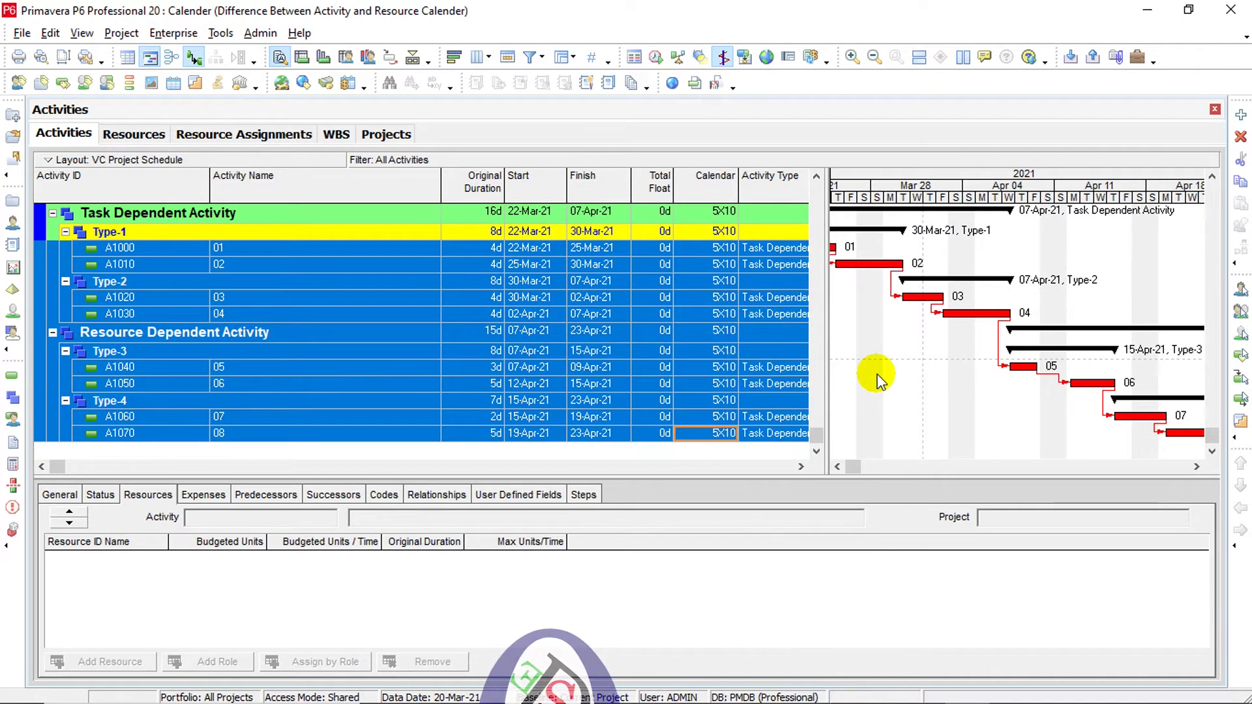
pyautogui.click(666, 350)
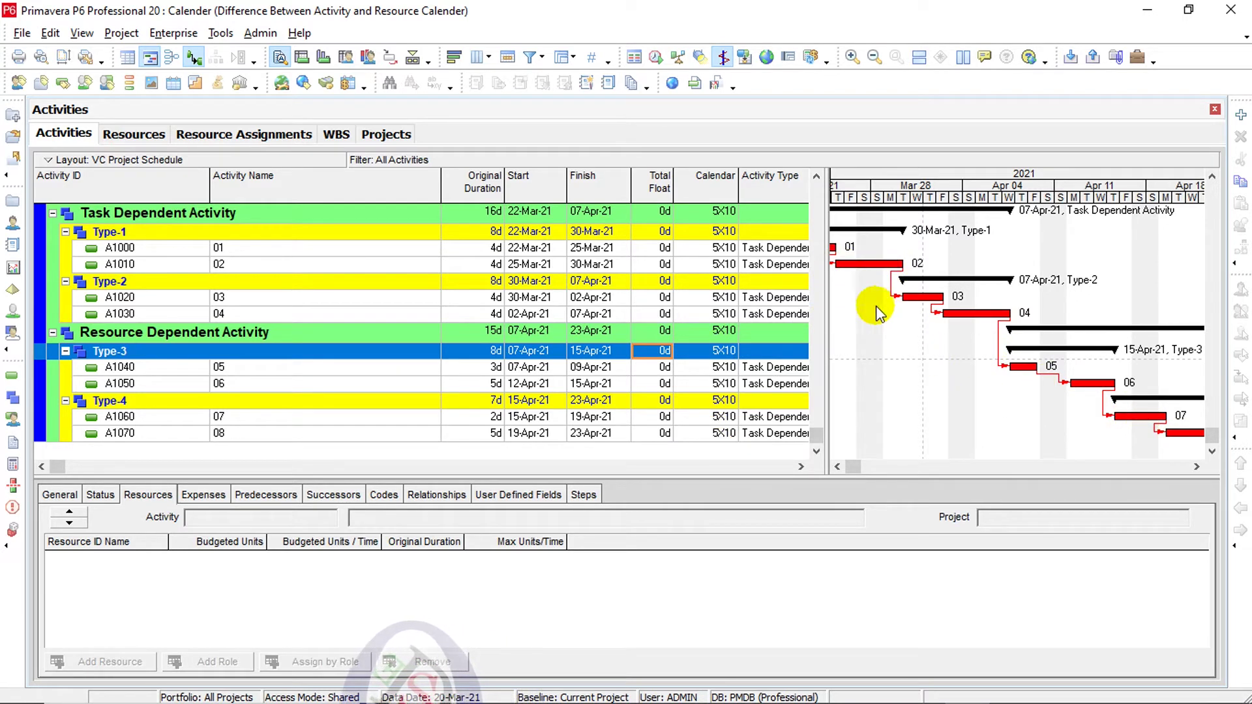
# Schedule the project using its own data date.
pyautogui.press('F9')
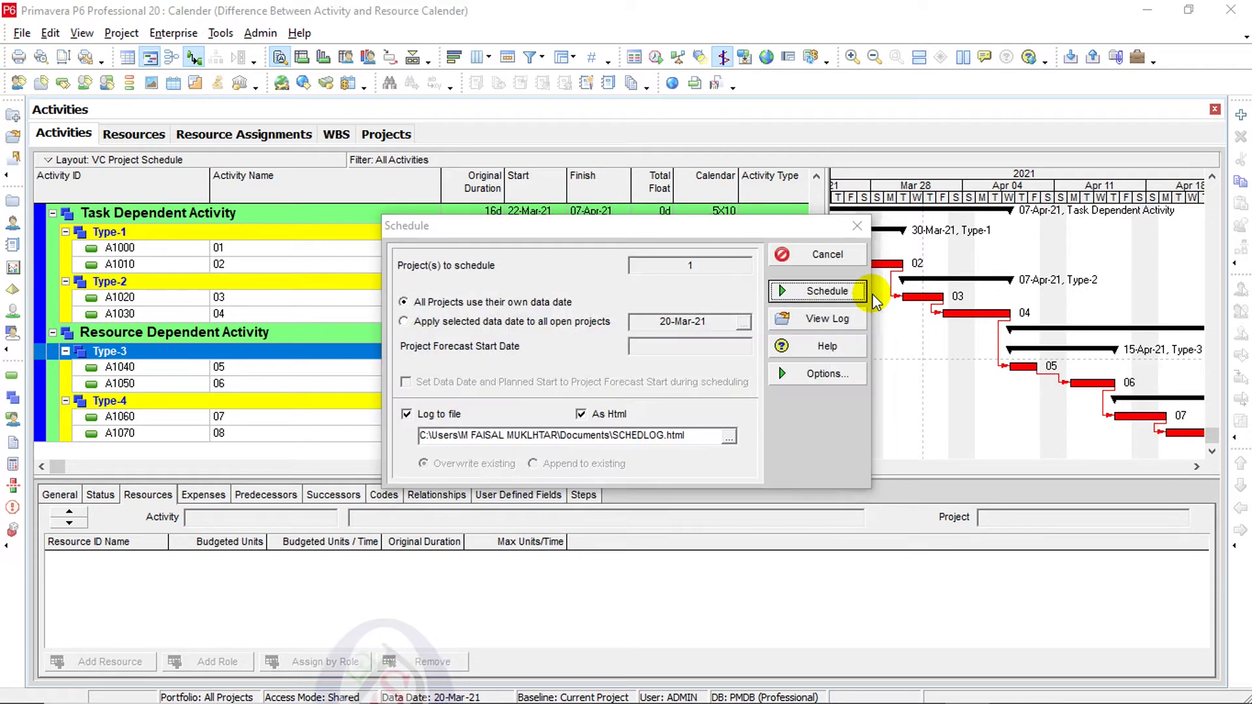
pyautogui.click(868, 294)
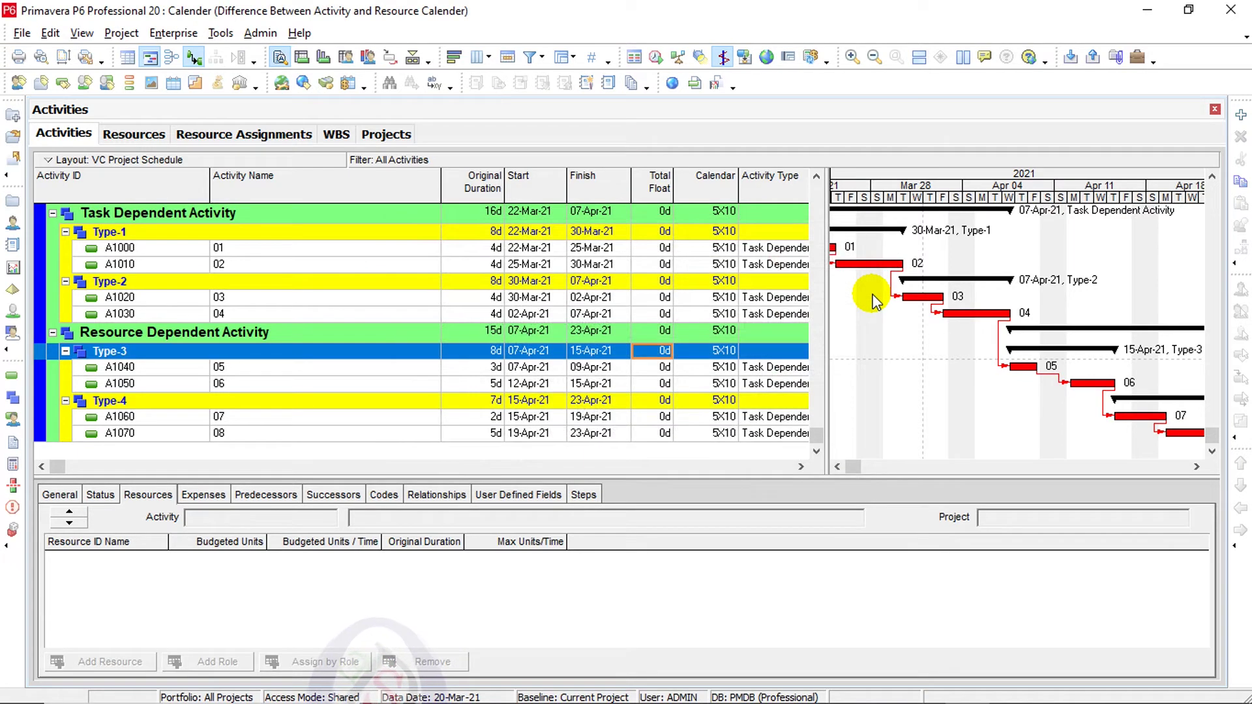
pyautogui.click(837, 464)
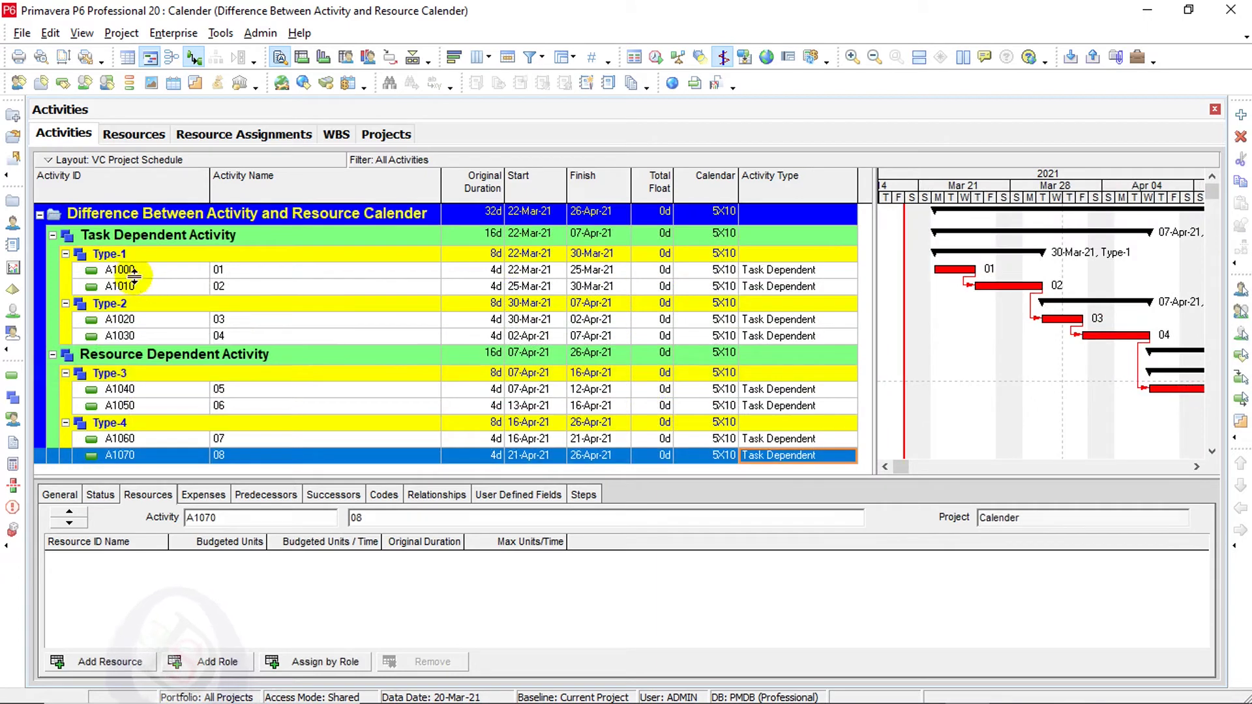
# Assign resource R-40 (TEST-1) from all active resources to activities A1000 through A1070 and check the assignment on A1000.
pyautogui.click(134, 272)
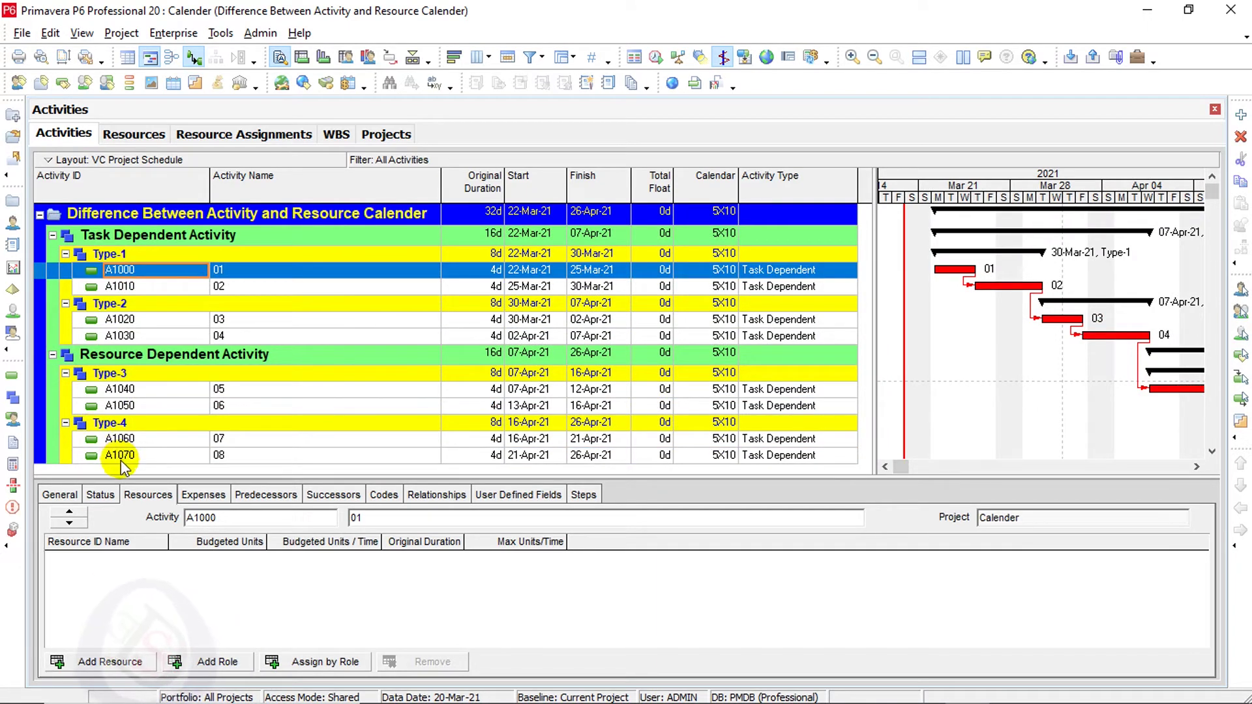
pyautogui.click(110, 662)
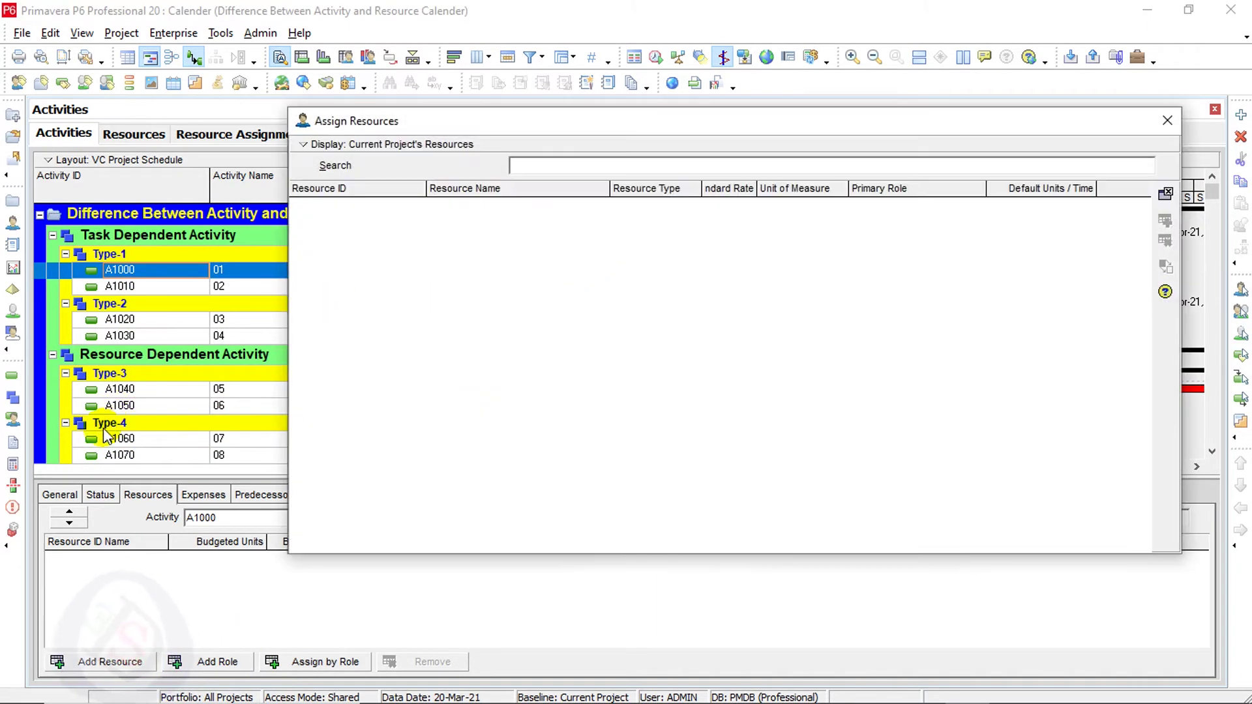
pyautogui.keyDown('shift'); pyautogui.click(94, 455); pyautogui.keyUp('shift')
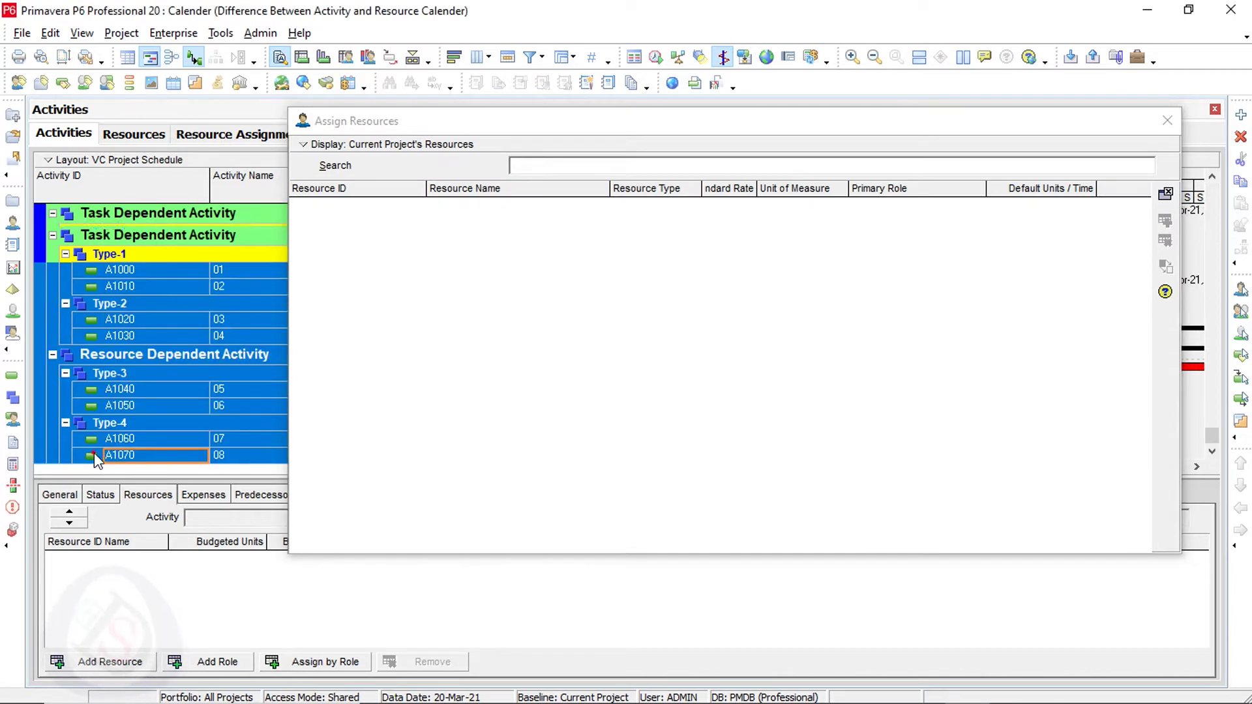
pyautogui.click(347, 144)
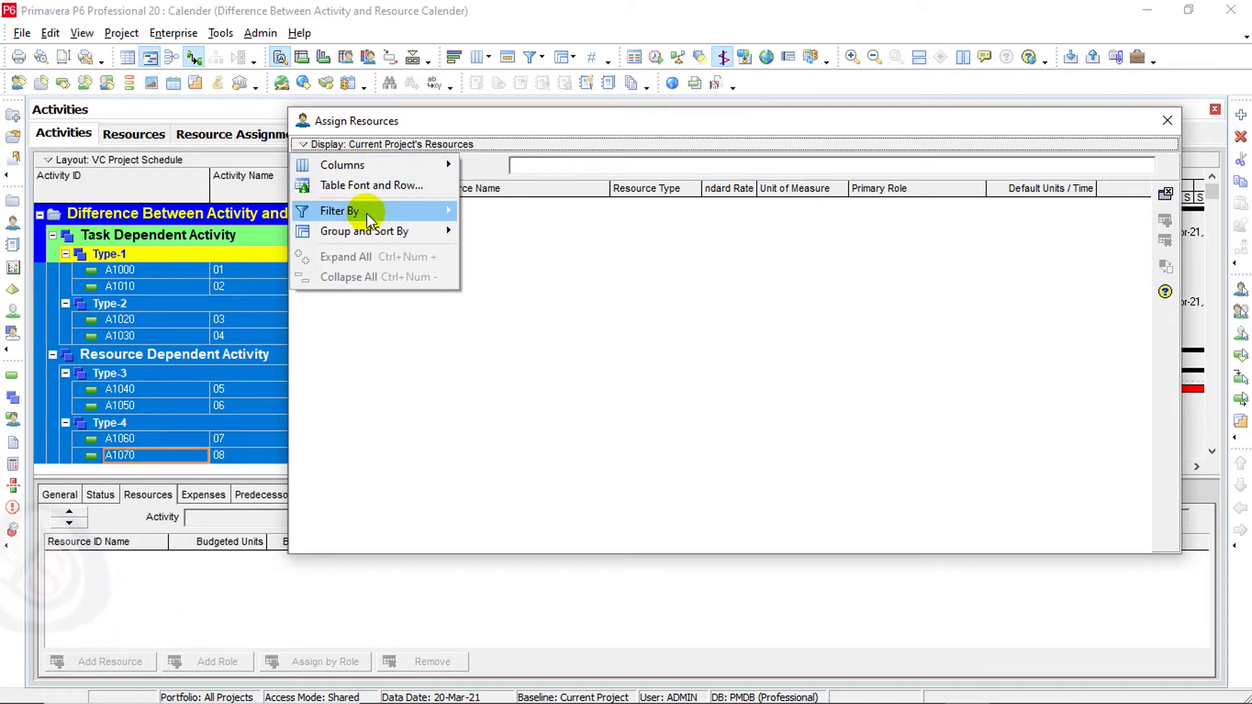
pyautogui.moveTo(358, 211)
pyautogui.click(520, 213)
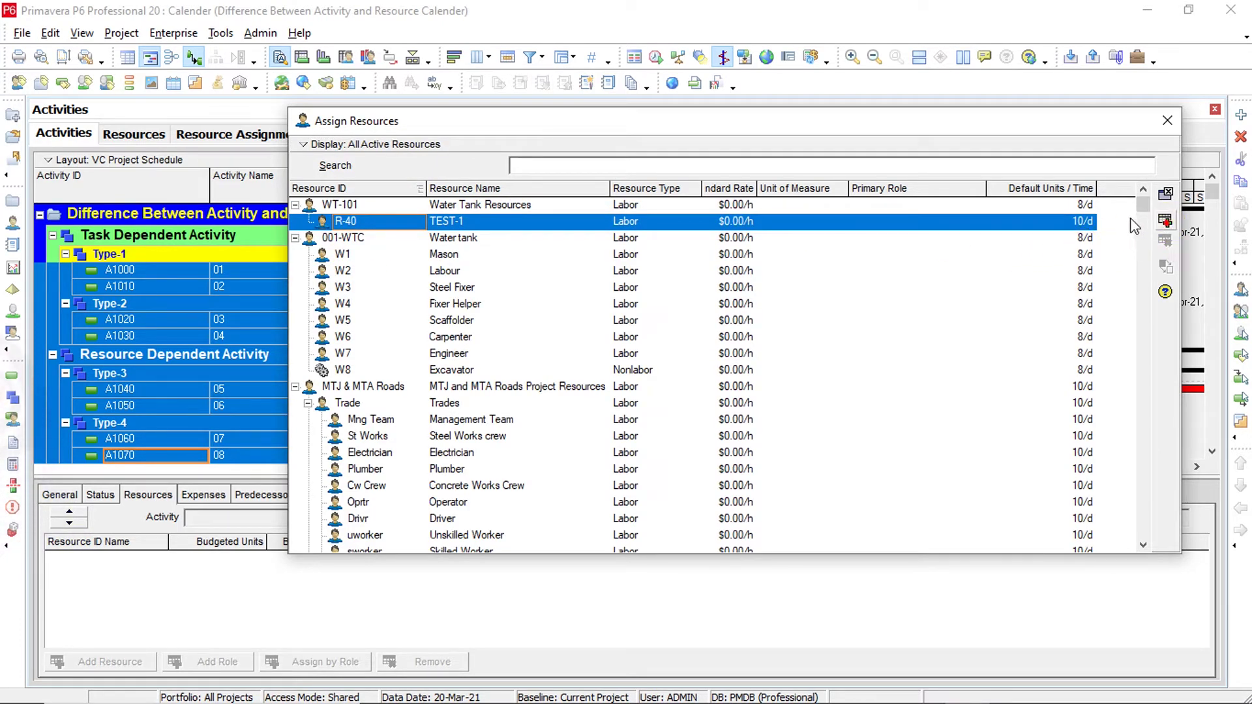
pyautogui.click(1167, 120)
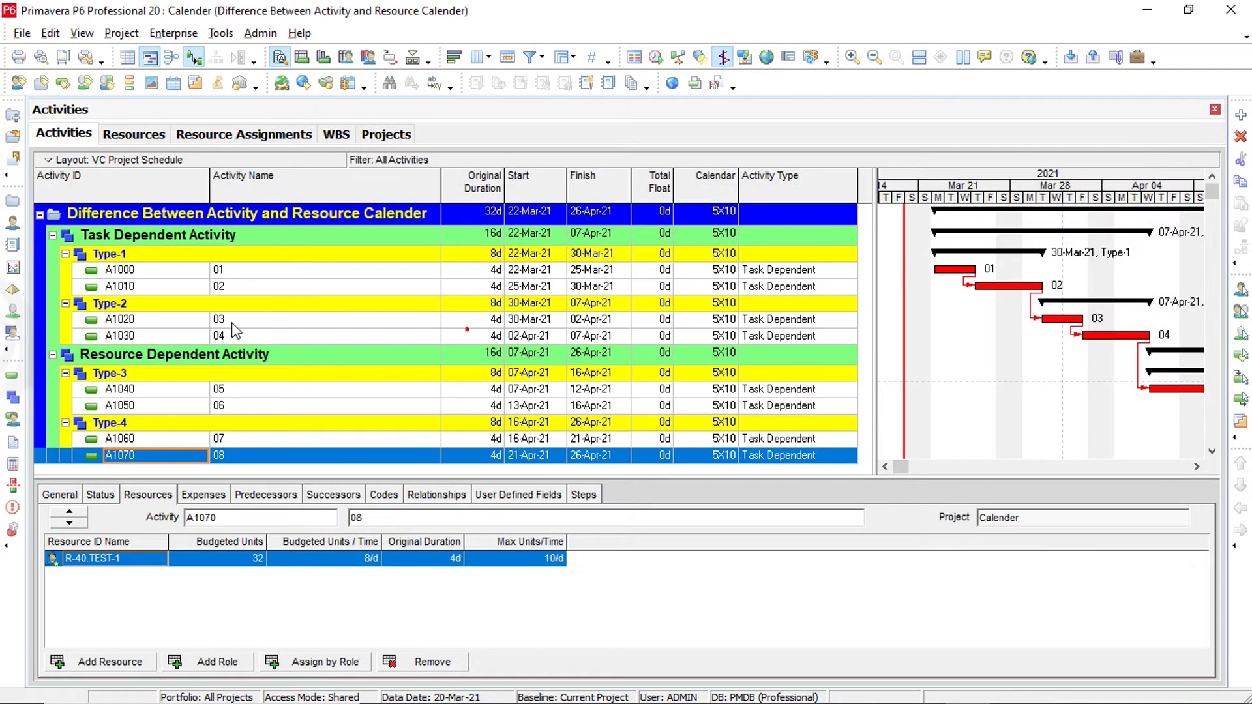
pyautogui.click(112, 274)
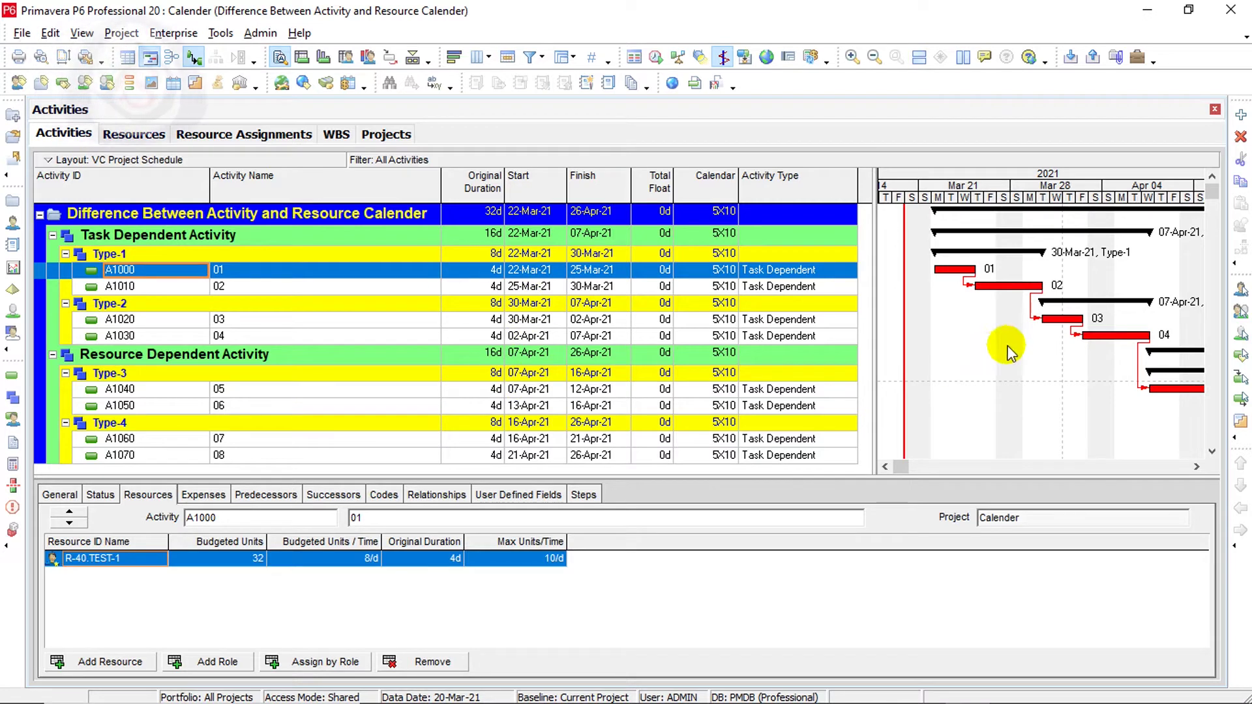
# Show the resource assignments and narrow the timescale columns to display several weeks of daily budgeted units.
pyautogui.moveTo(900, 468); pyautogui.dragTo(903, 437)
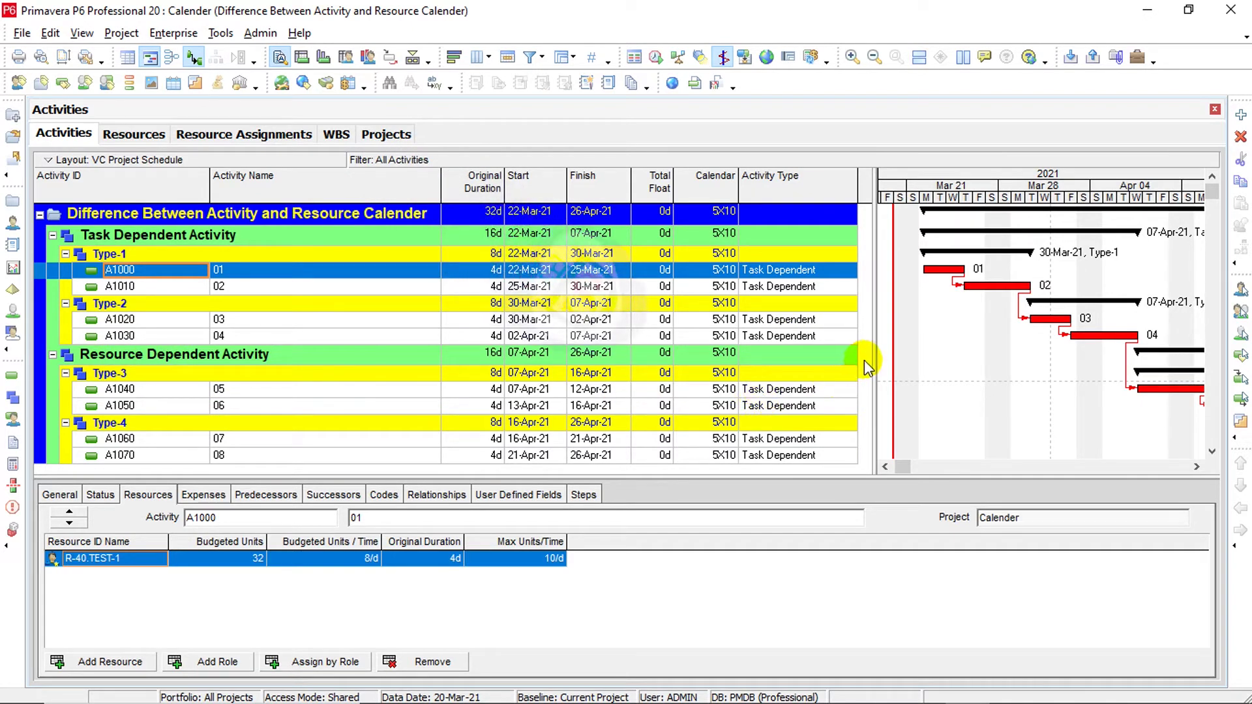
pyautogui.moveTo(875, 357); pyautogui.dragTo(909, 357)
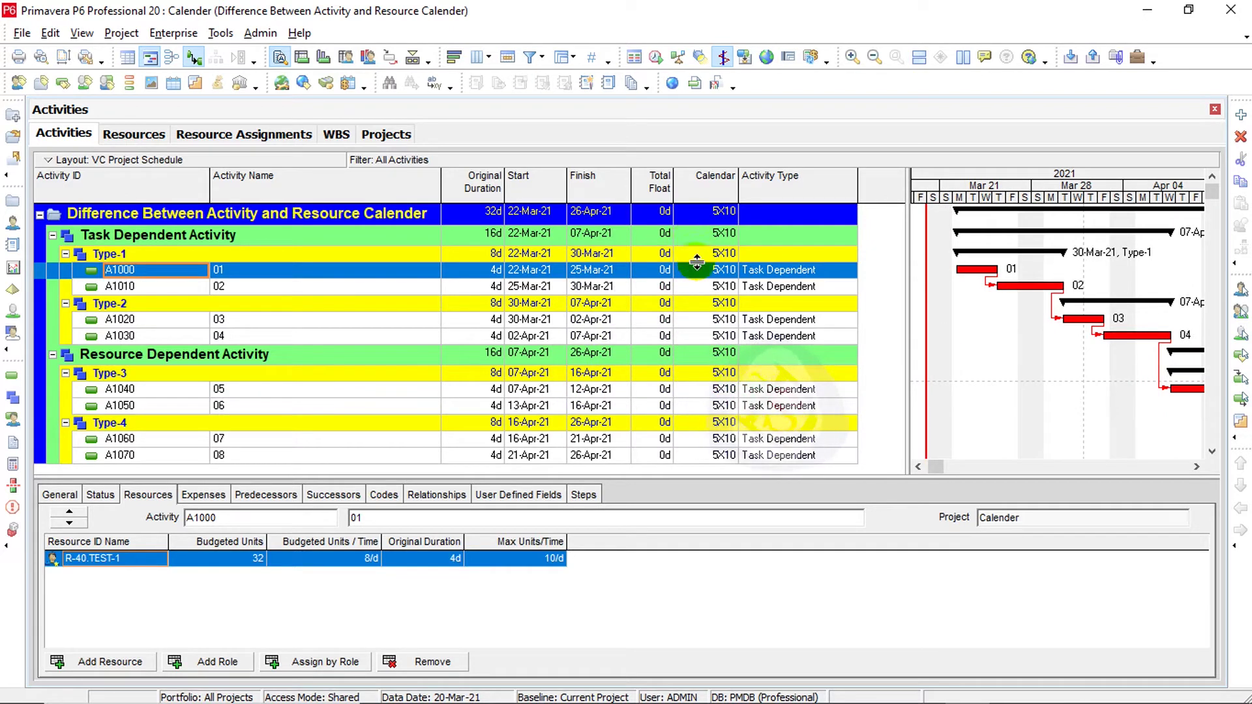
pyautogui.click(277, 135)
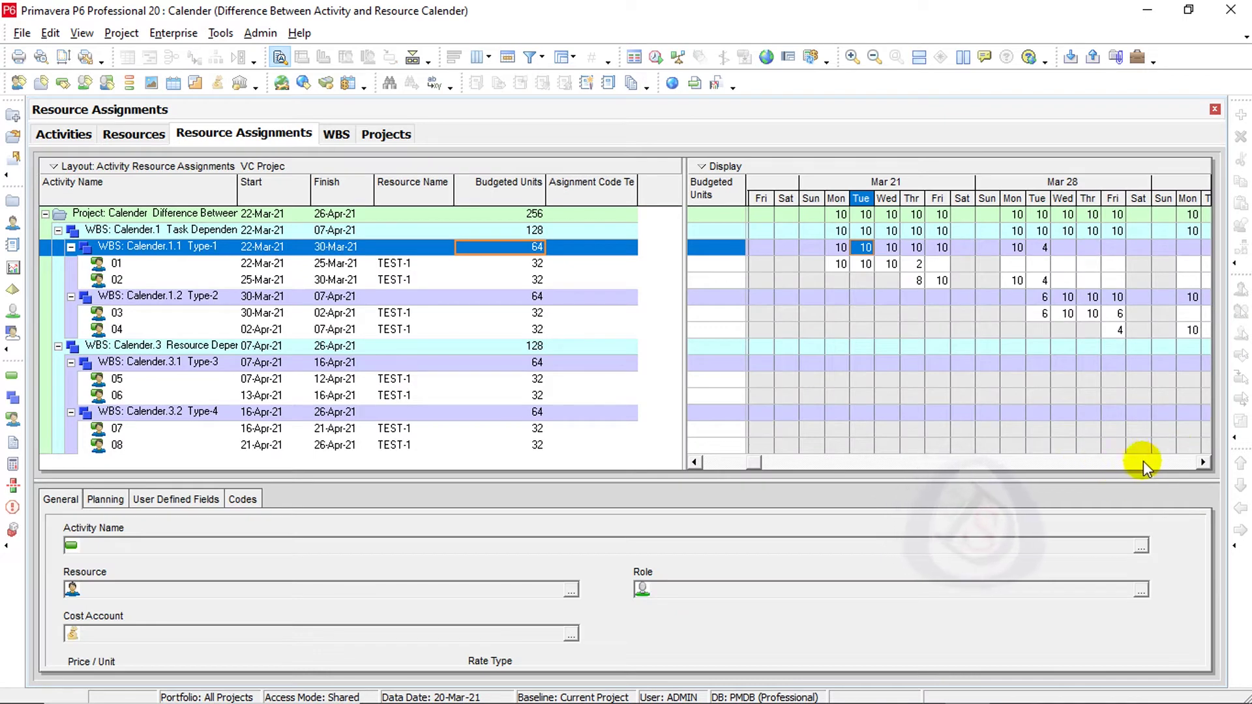
pyautogui.click(1202, 462)
pyautogui.click(1202, 462)
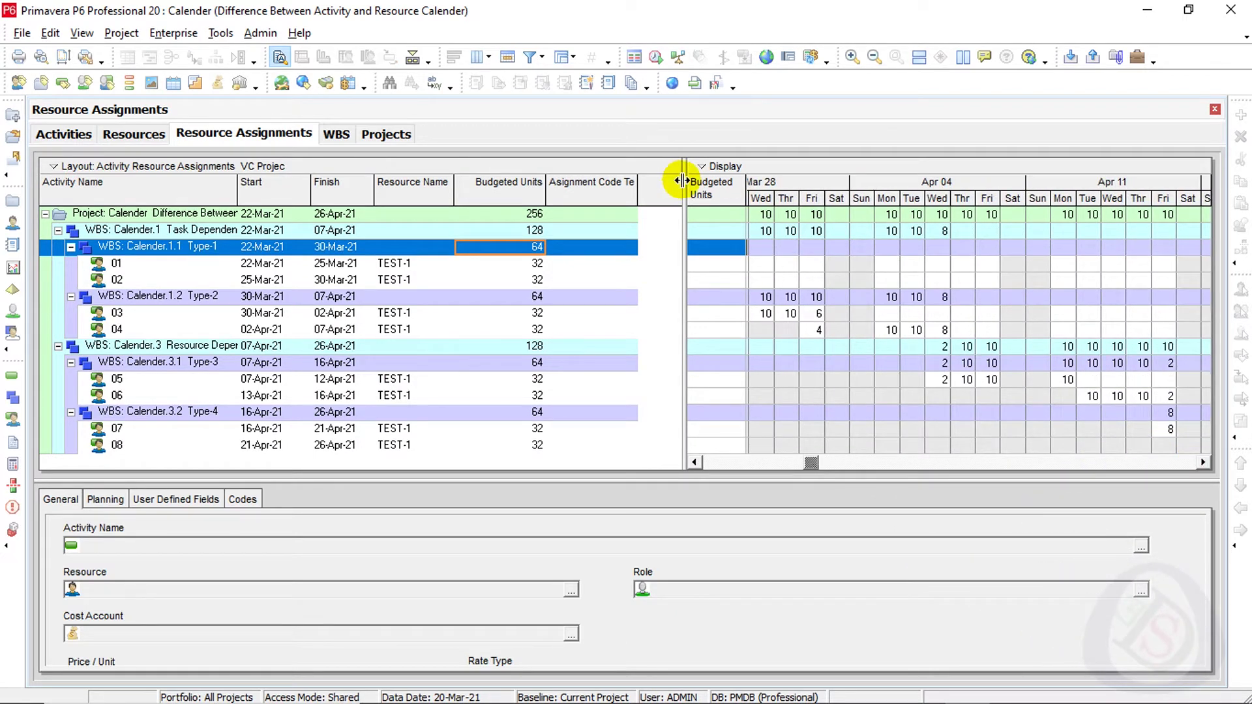
pyautogui.moveTo(652, 181); pyautogui.dragTo(569, 250)
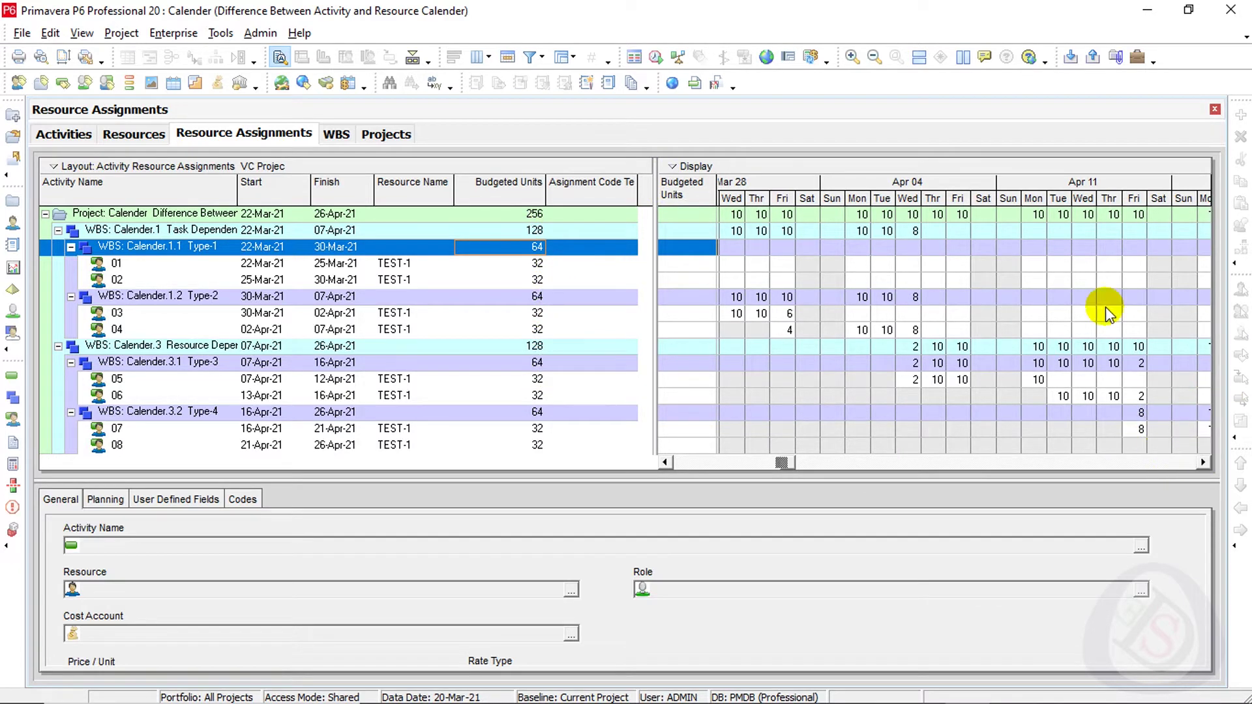
pyautogui.moveTo(1079, 199); pyautogui.dragTo(899, 204)
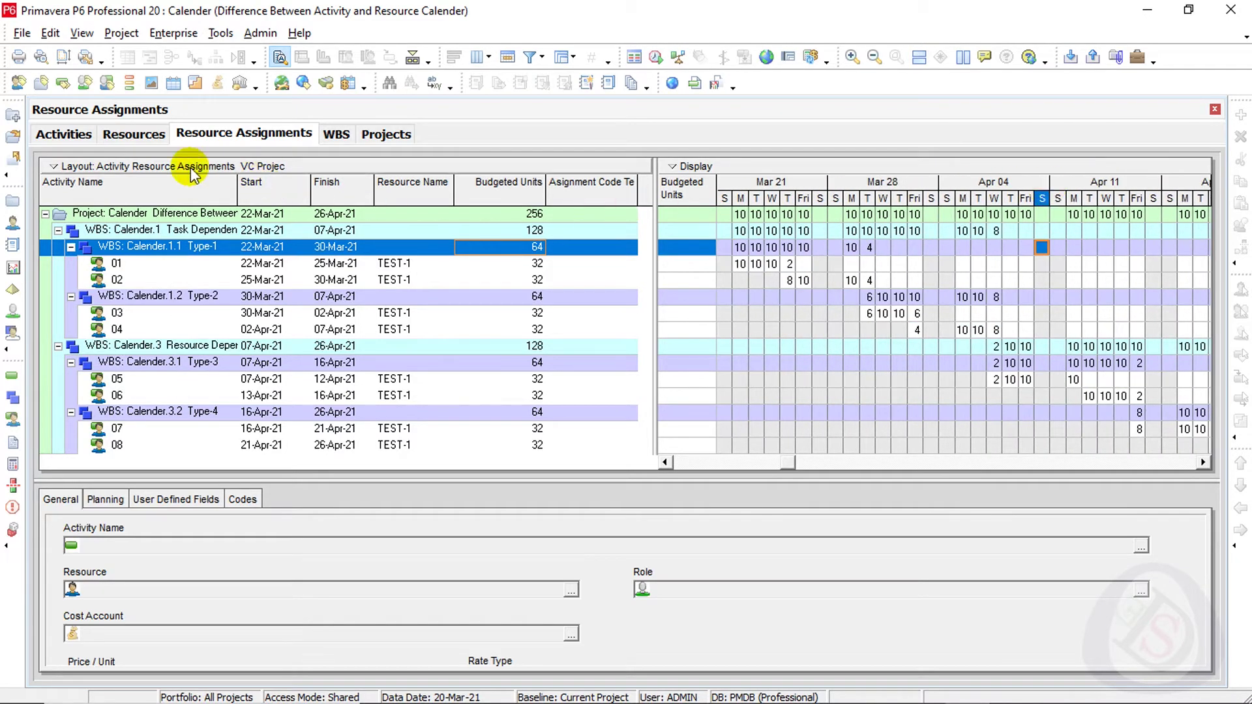
# Check the timescale format and date interval of the resource assignments spreadsheet without changing them.
pyautogui.click(77, 134)
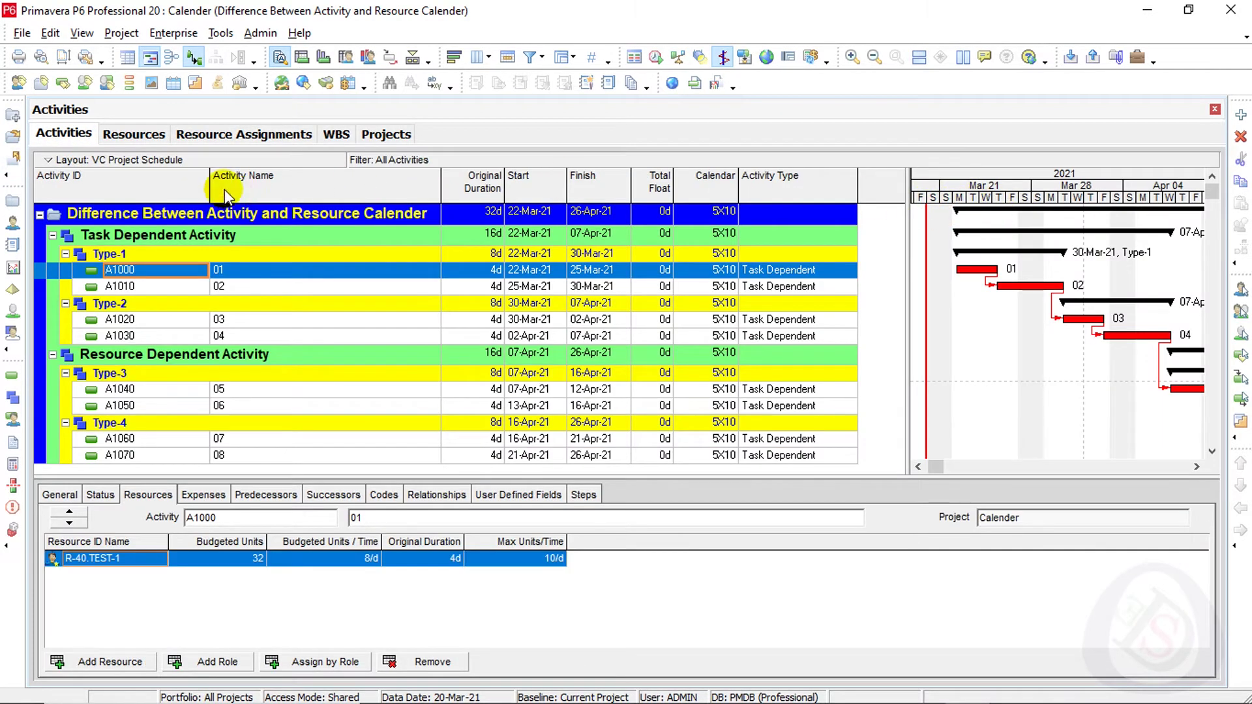
pyautogui.click(205, 132)
pyautogui.rightClick(978, 193)
pyautogui.click(1030, 197)
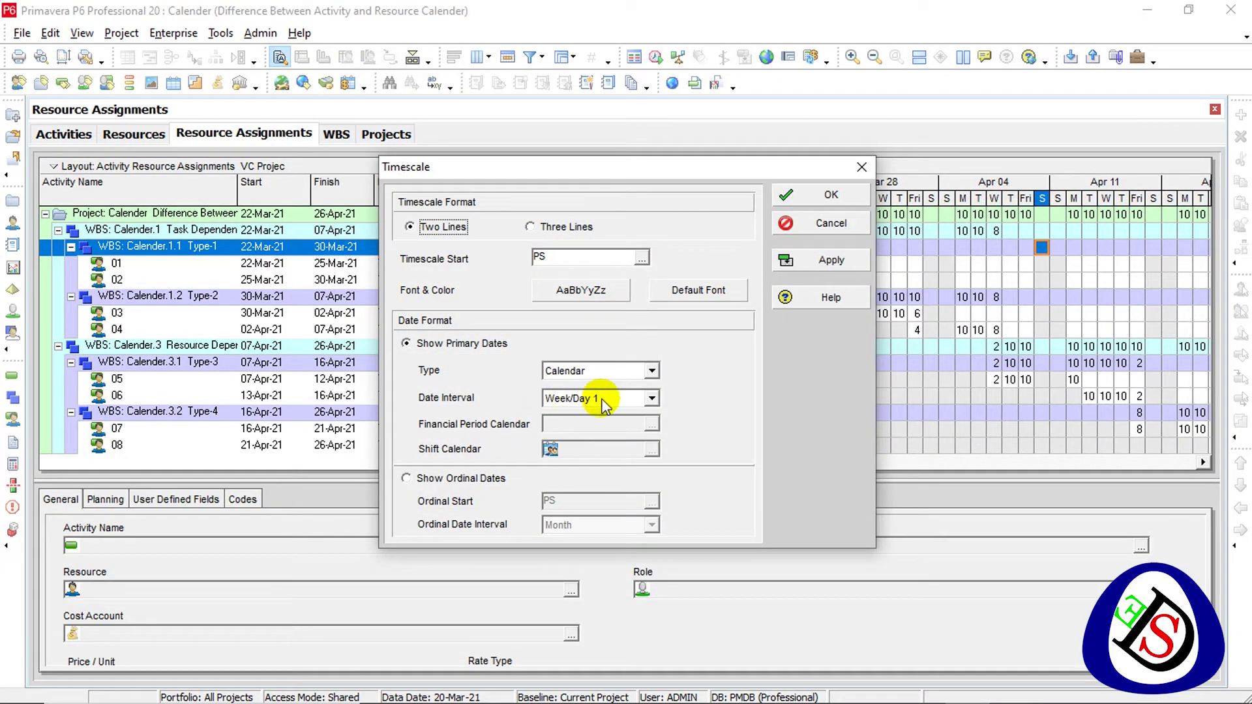
pyautogui.click(868, 186)
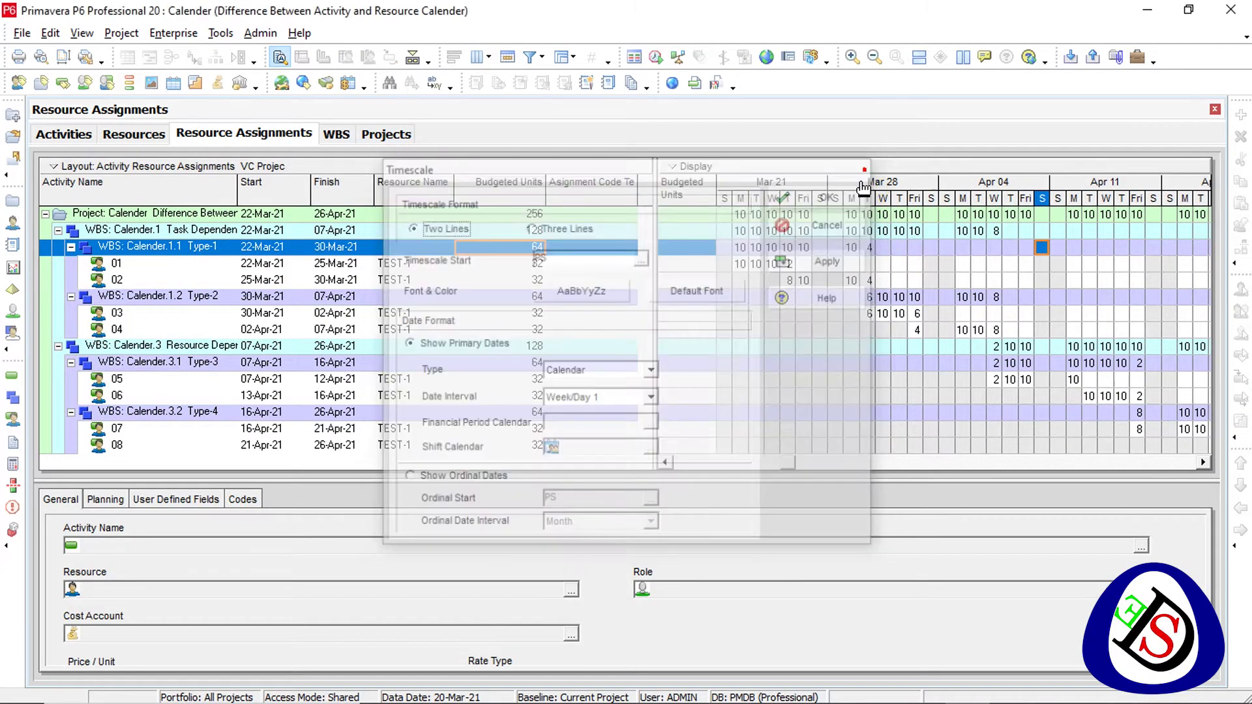
# Set the interval for time-distributed resource calculations to Week in the user preferences.
pyautogui.click(79, 34)
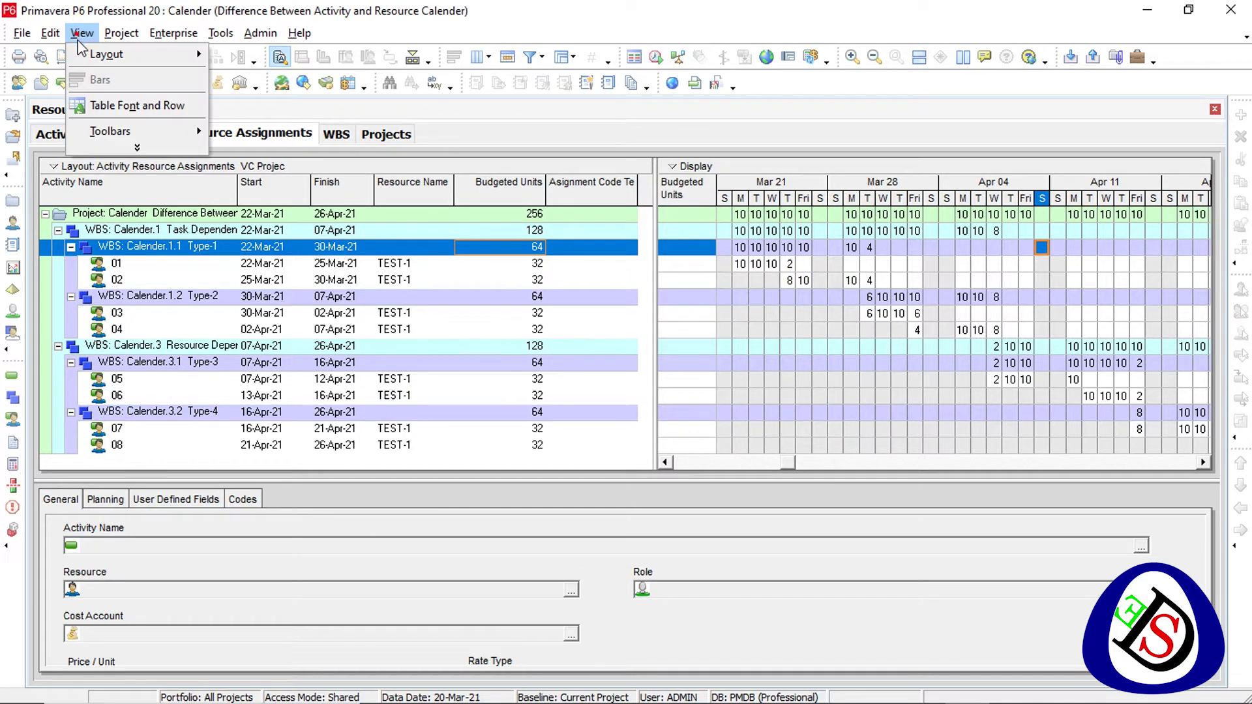
pyautogui.moveTo(53, 42)
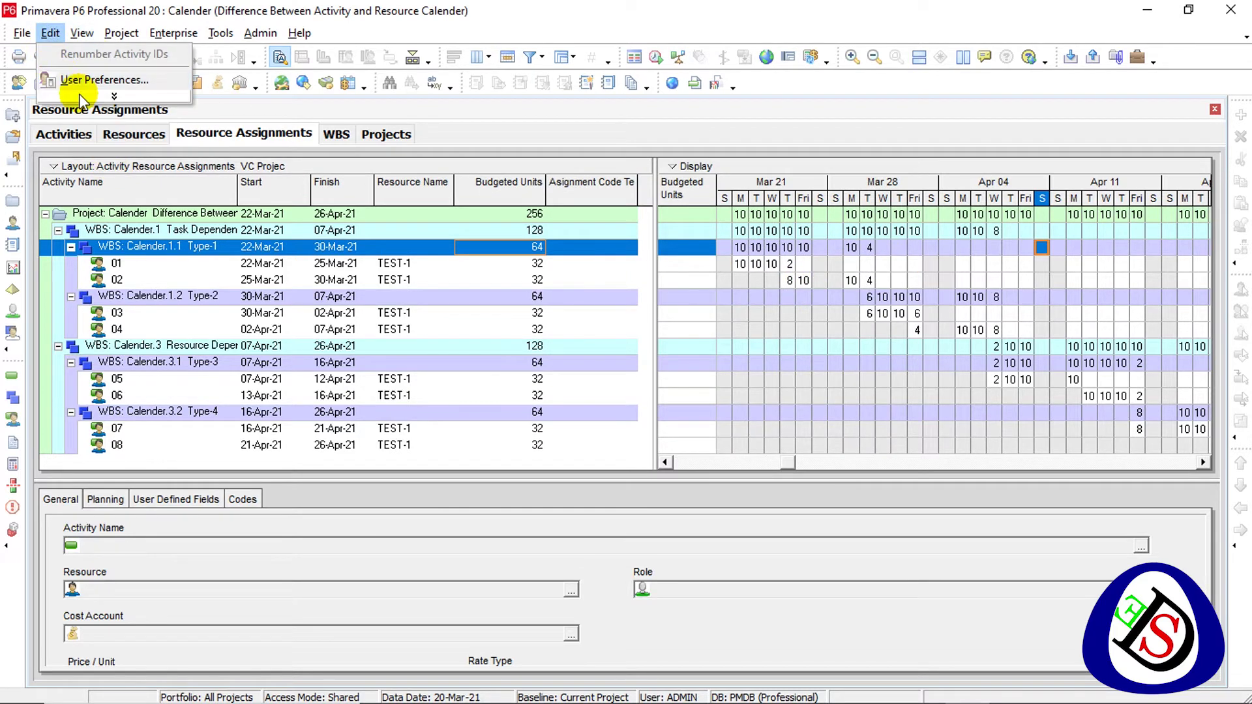
pyautogui.click(99, 81)
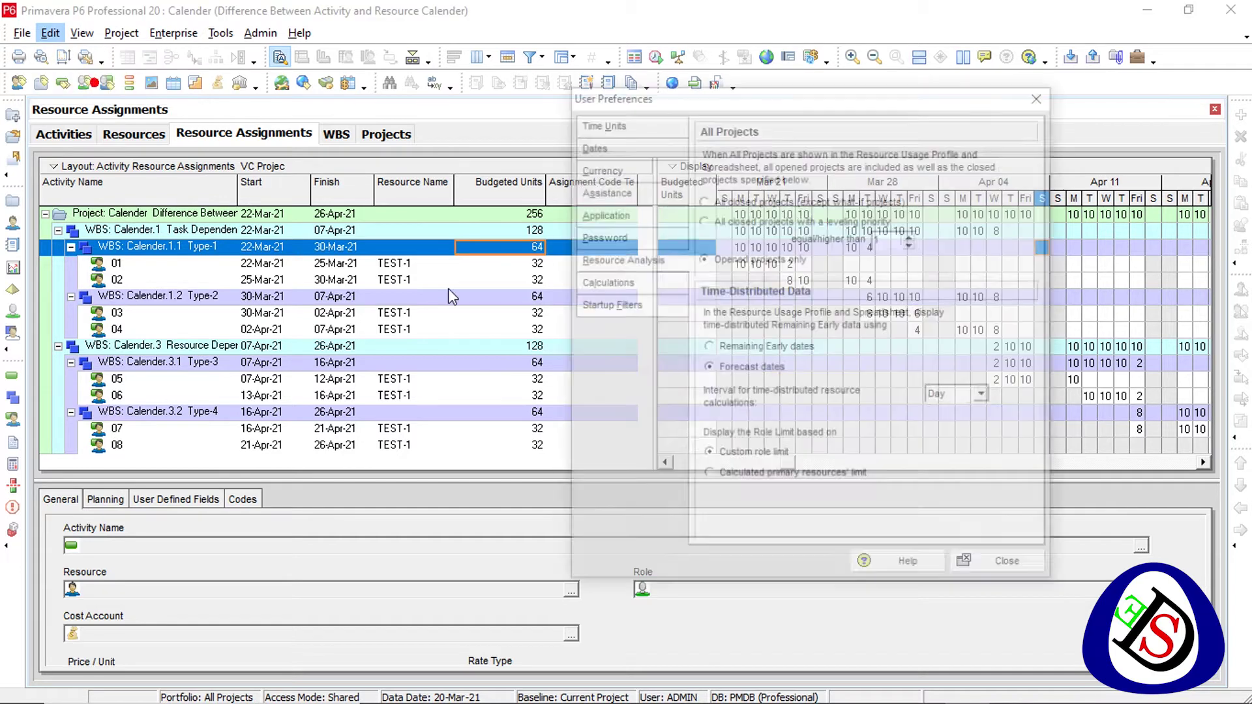
pyautogui.click(985, 397)
pyautogui.click(965, 439)
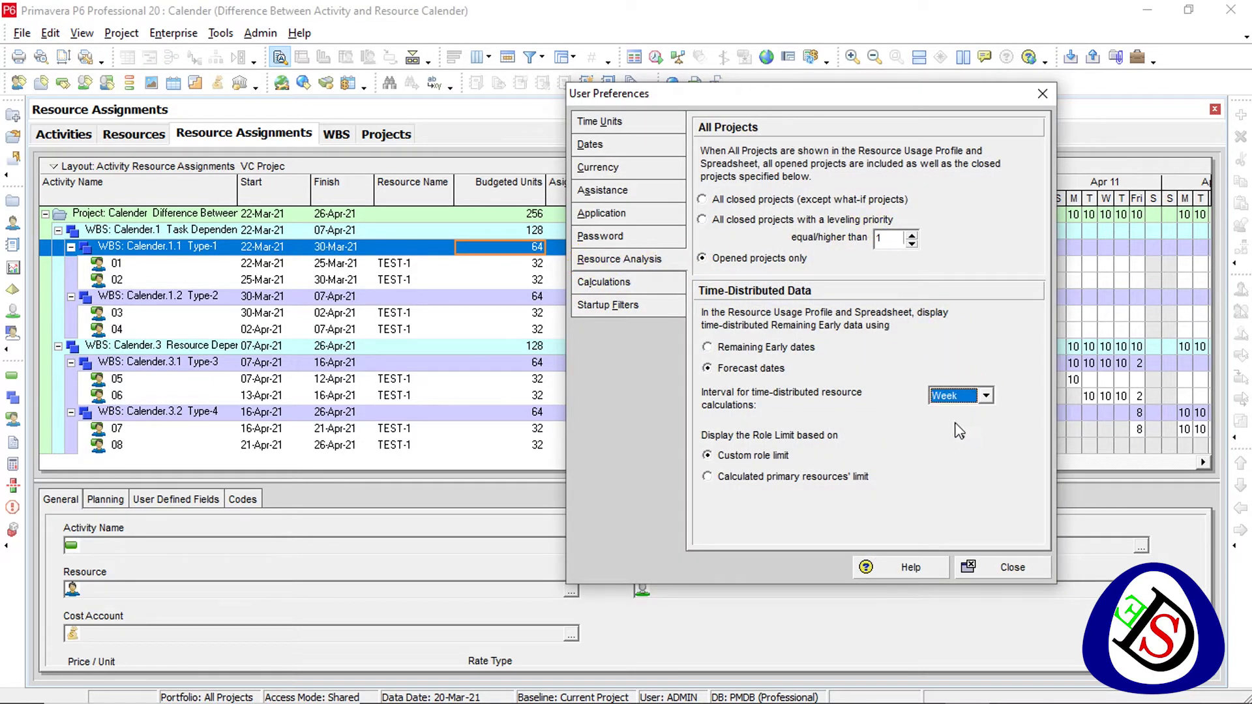
pyautogui.moveTo(782, 93); pyautogui.dragTo(411, 106)
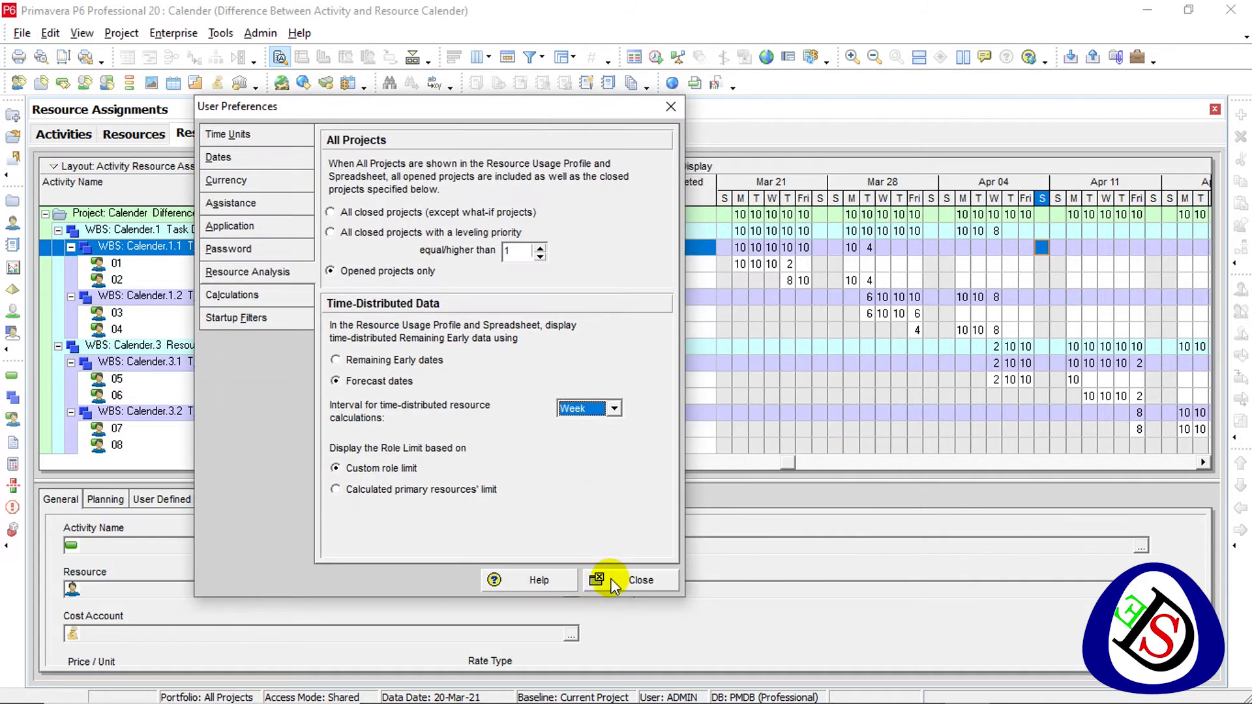
pyautogui.press('Escape')
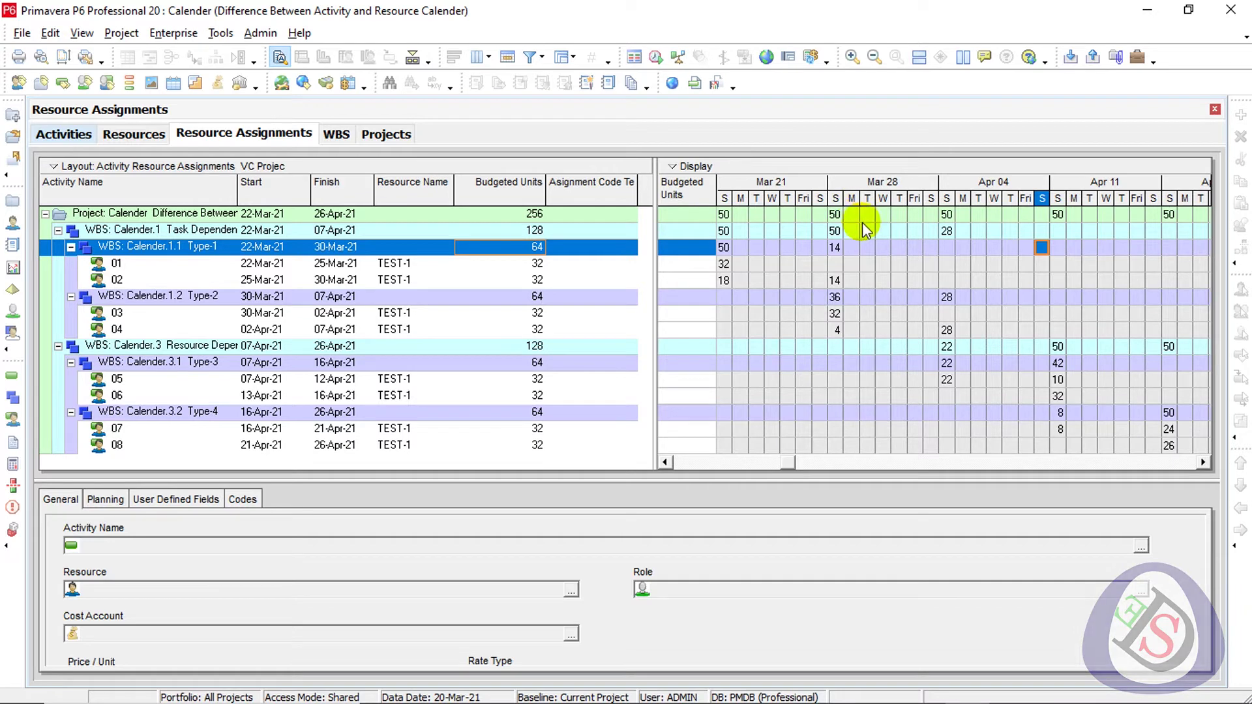
# Set the interval for time-distributed resource calculations back to Day in the user preferences.
pyautogui.click(44, 34)
pyautogui.click(75, 78)
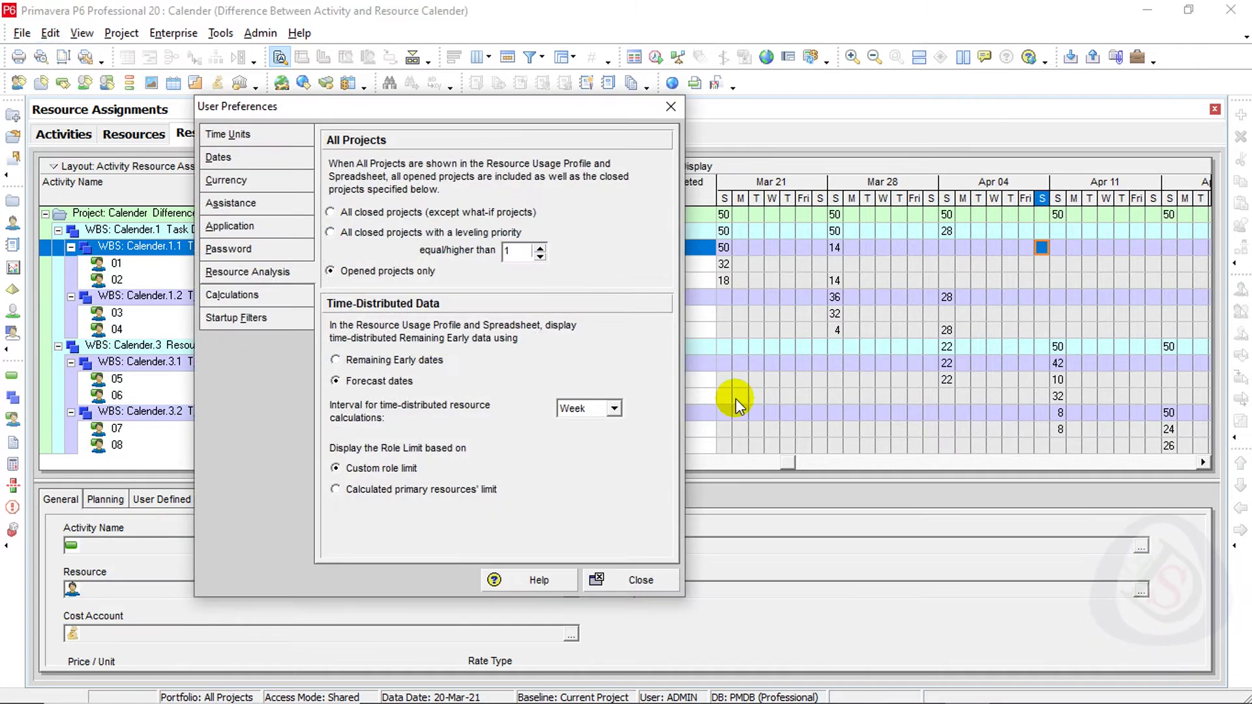
pyautogui.click(613, 408)
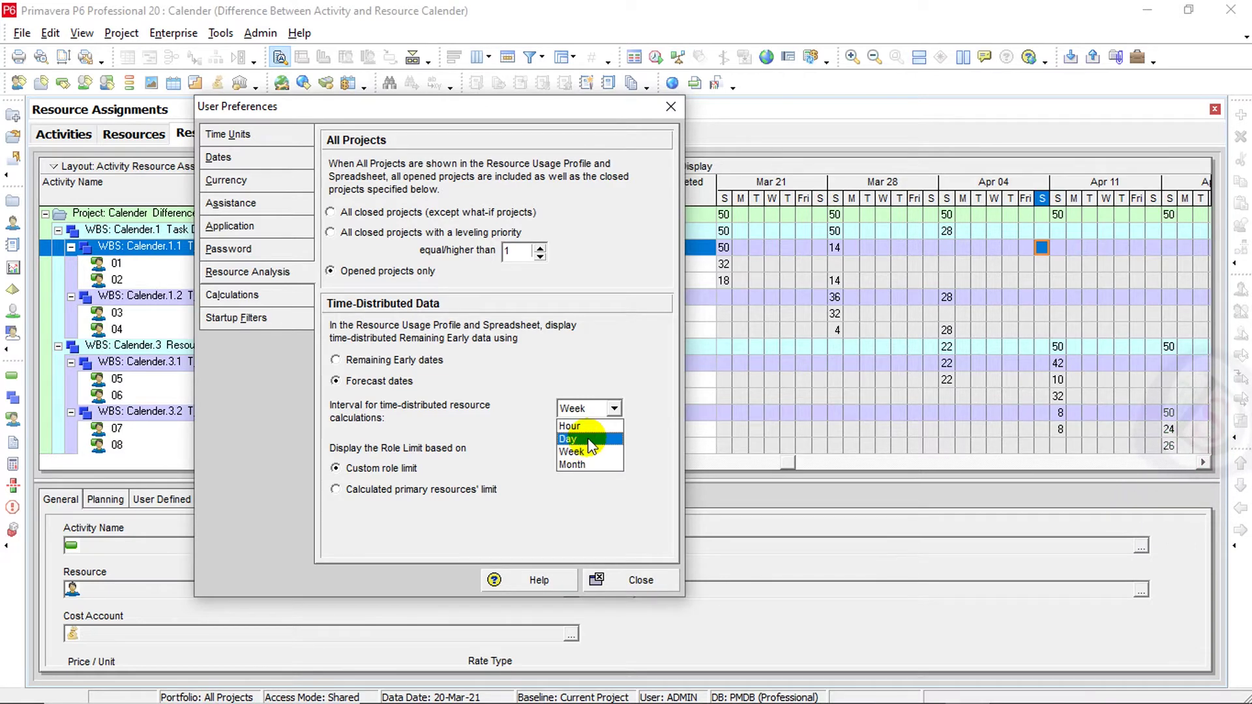
pyautogui.click(587, 439)
pyautogui.click(585, 410)
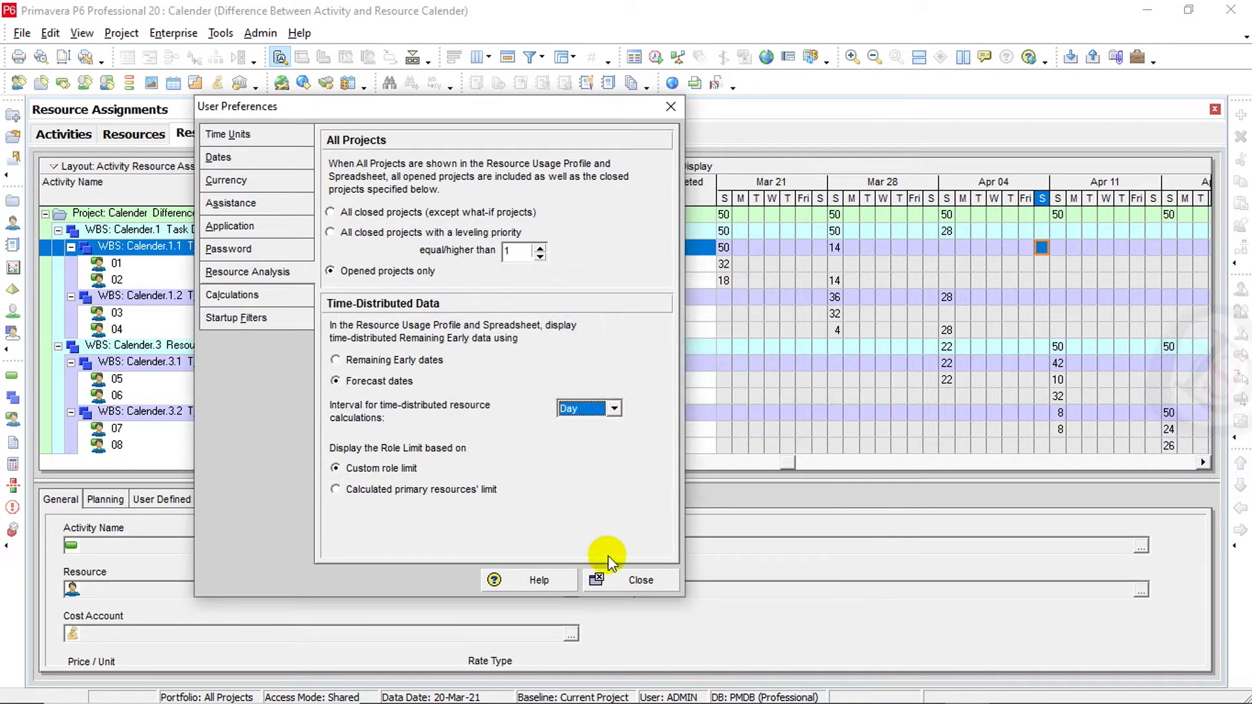
pyautogui.click(637, 578)
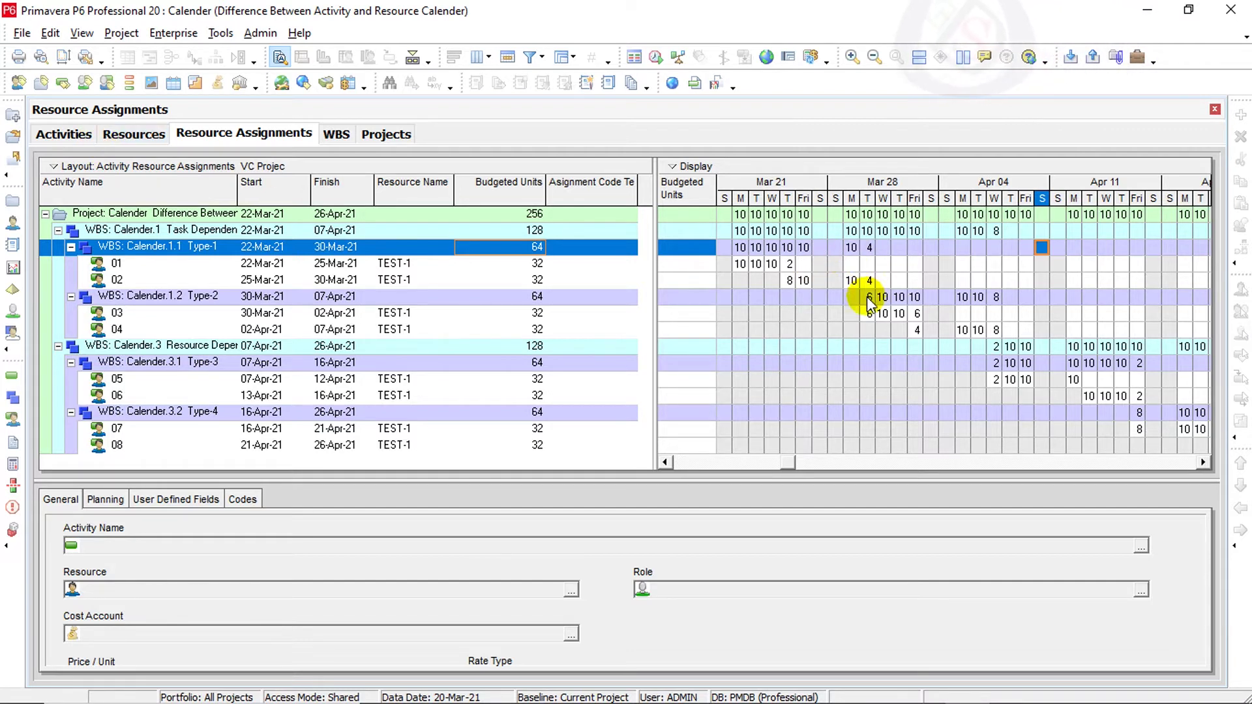
# Examine the daily budgeted units of resource R-40 on activity 07 during April.
pyautogui.moveTo(803, 464); pyautogui.dragTo(1054, 461)
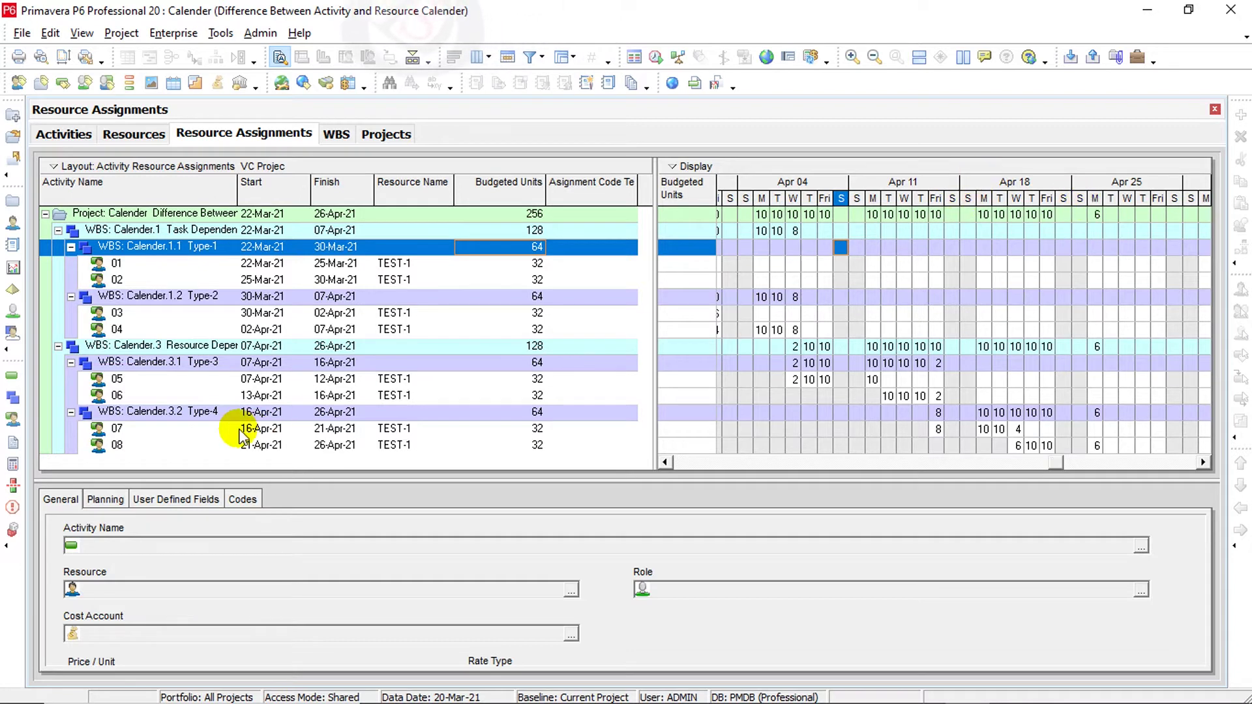
pyautogui.click(150, 429)
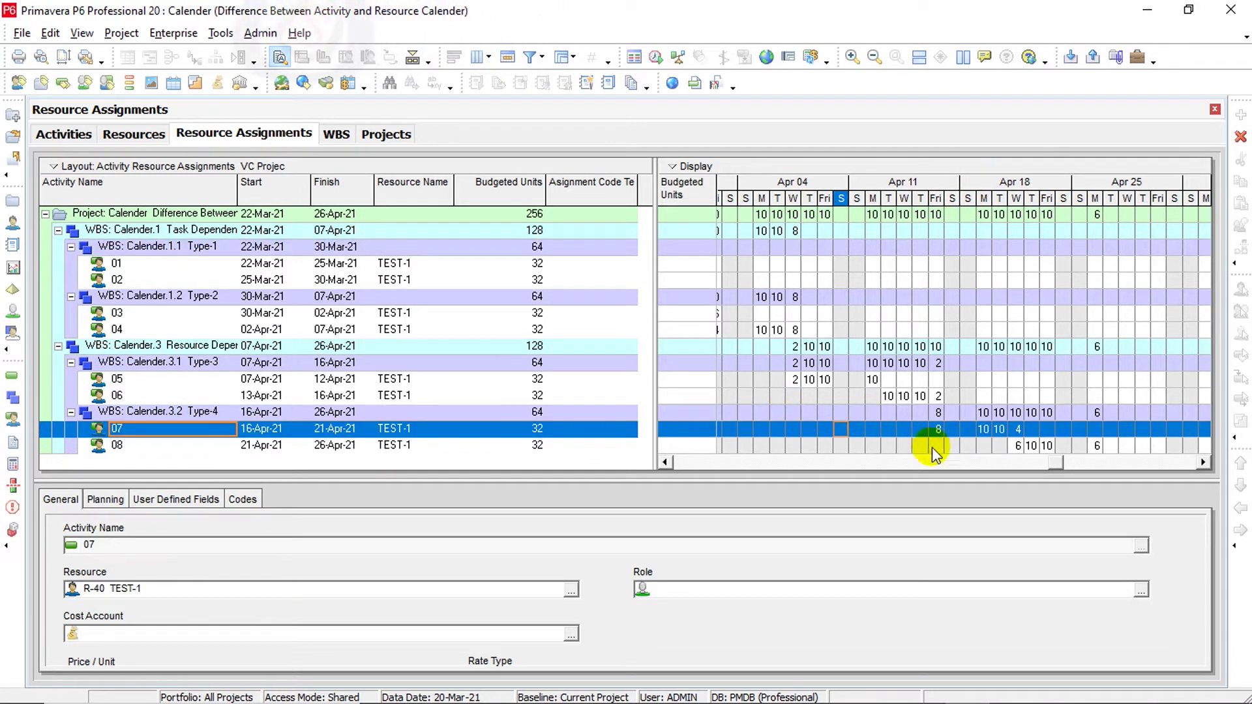
# Check the customized grouping and sorting options of the resource assignments list, keeping the WBS grouping.
pyautogui.rightClick(193, 189)
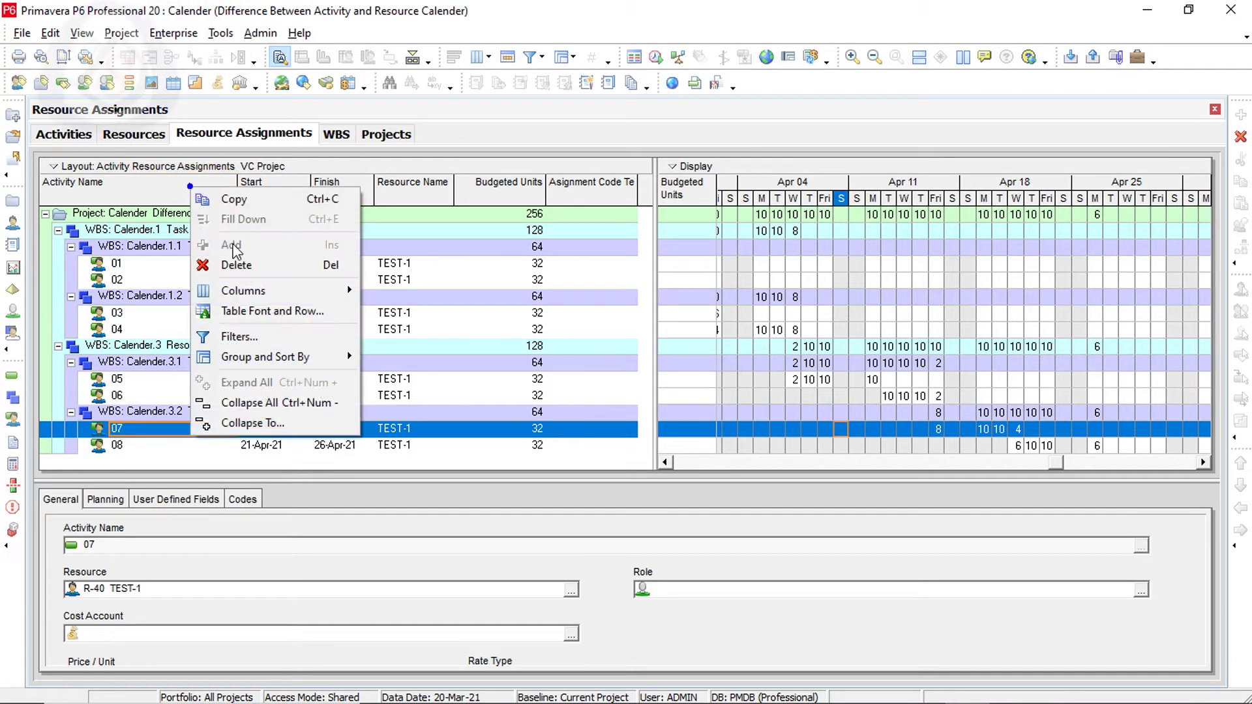
pyautogui.moveTo(284, 363)
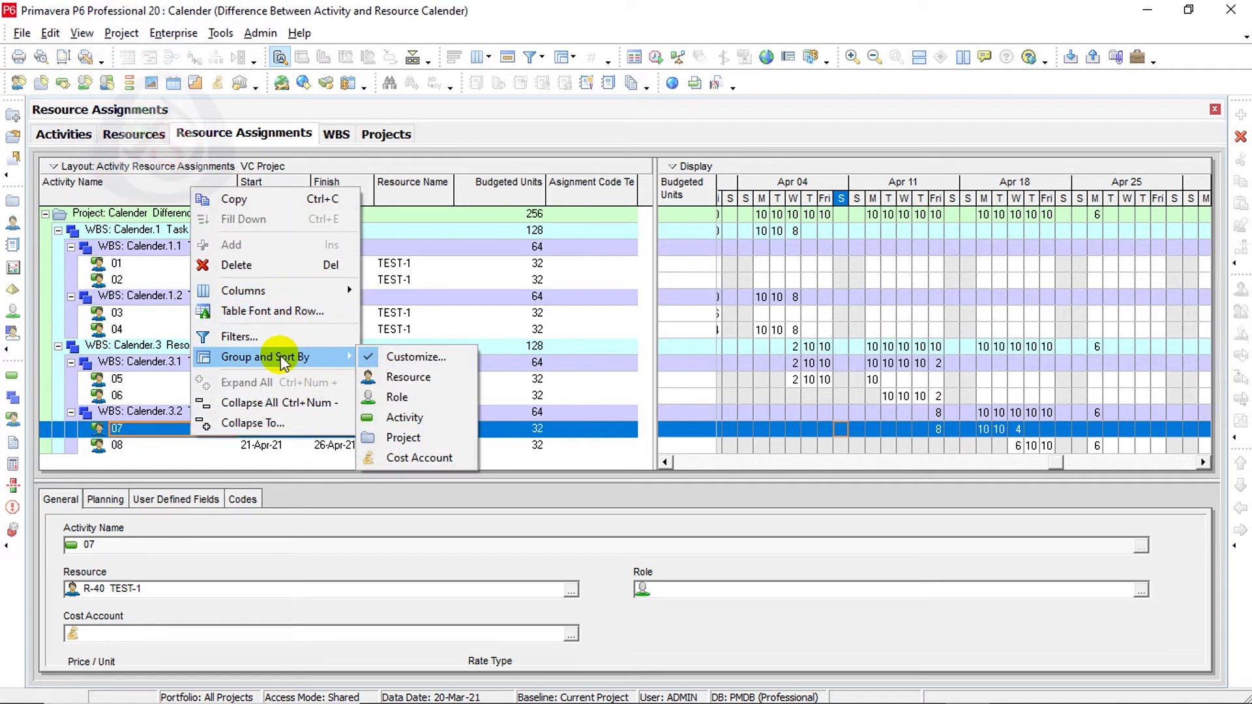
pyautogui.click(412, 356)
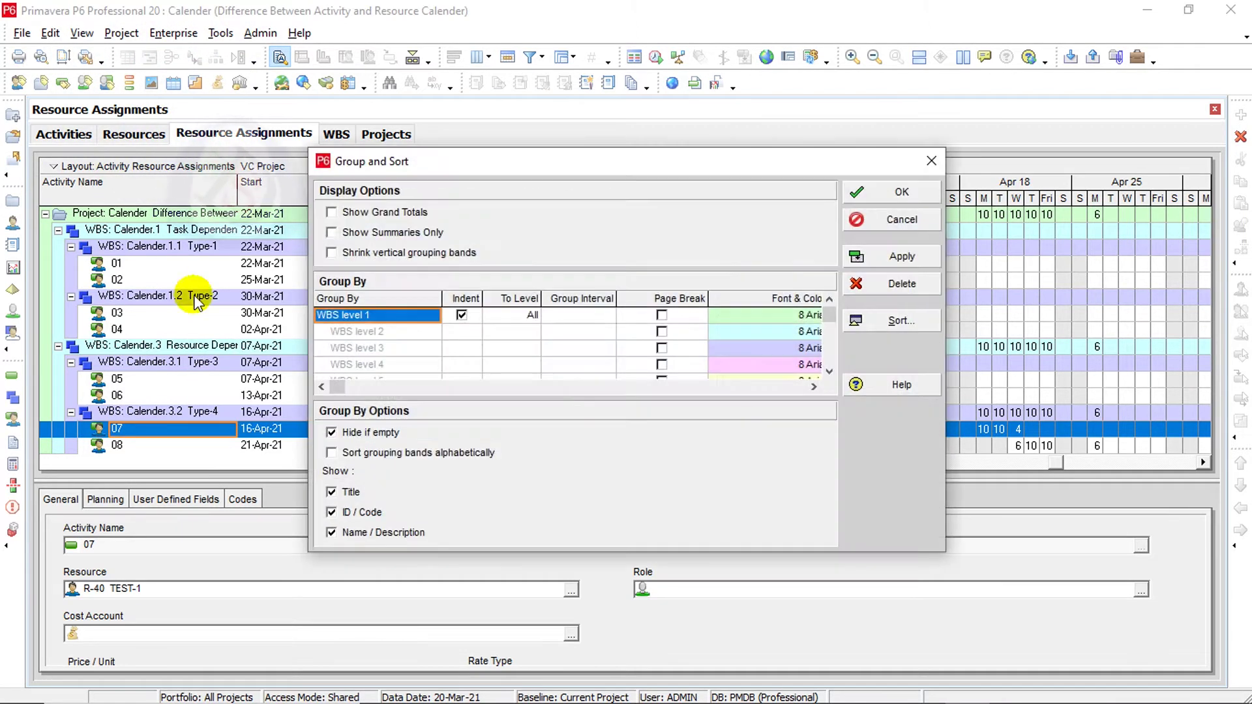
pyautogui.click(365, 315)
pyautogui.click(345, 425)
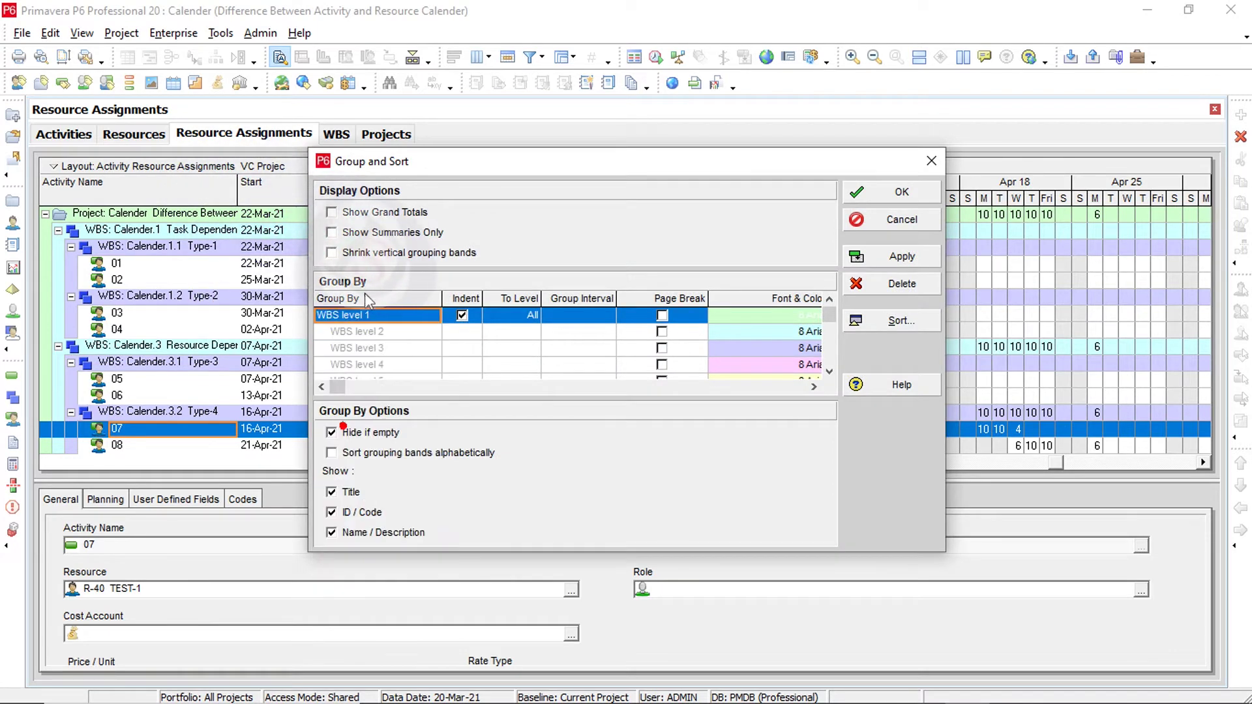
pyautogui.click(897, 197)
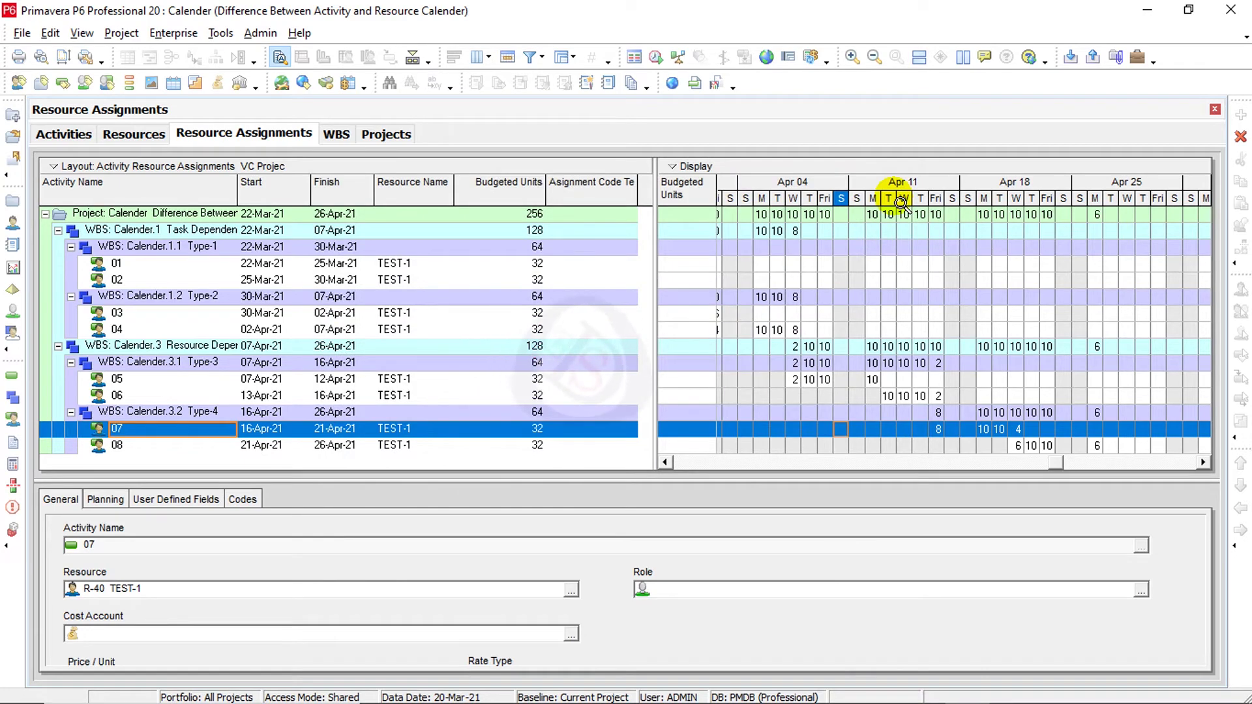
# Change the activity type of activity 05 to Resource Dependent and fill it down to activities 06, 07 and 08.
pyautogui.click(64, 137)
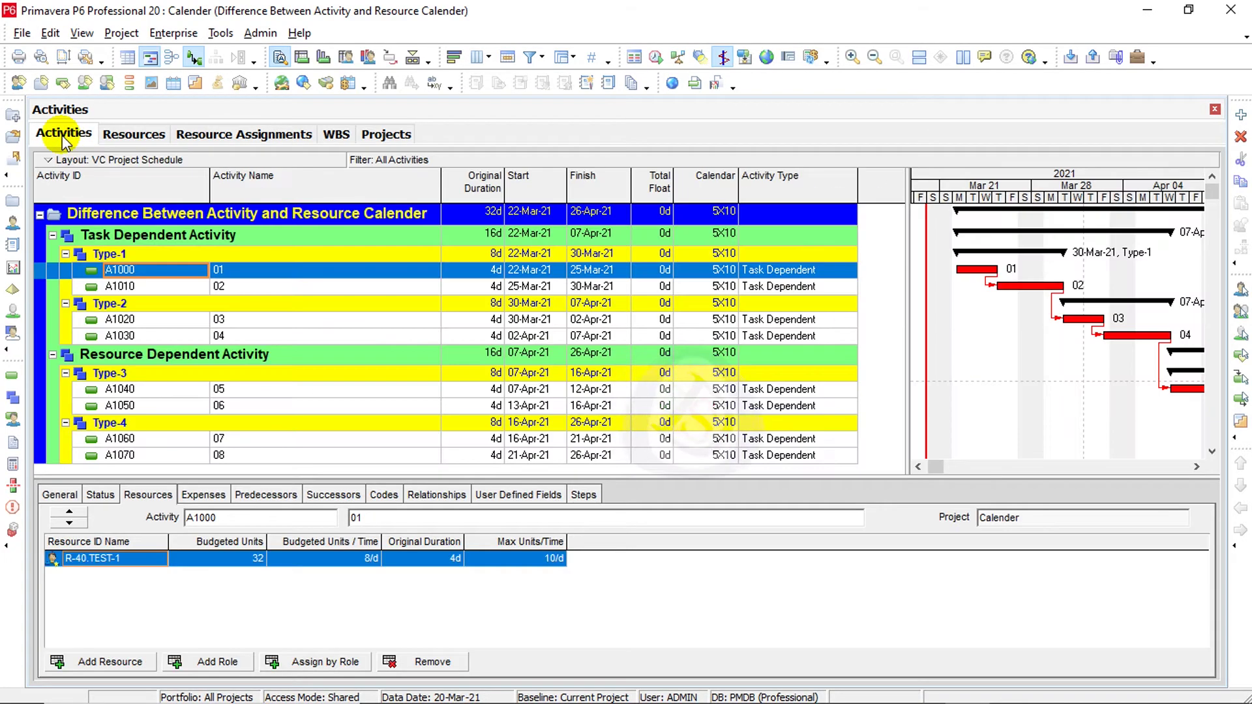
pyautogui.click(774, 390)
pyautogui.click(775, 391)
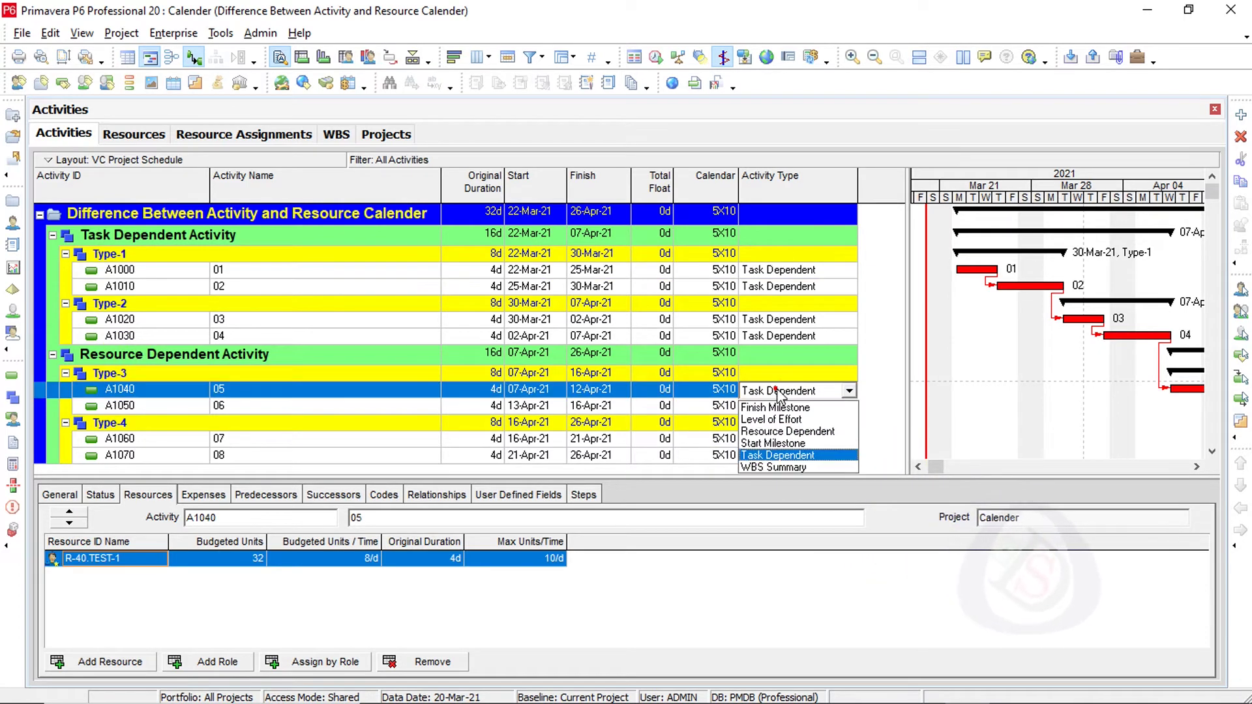
pyautogui.click(791, 440)
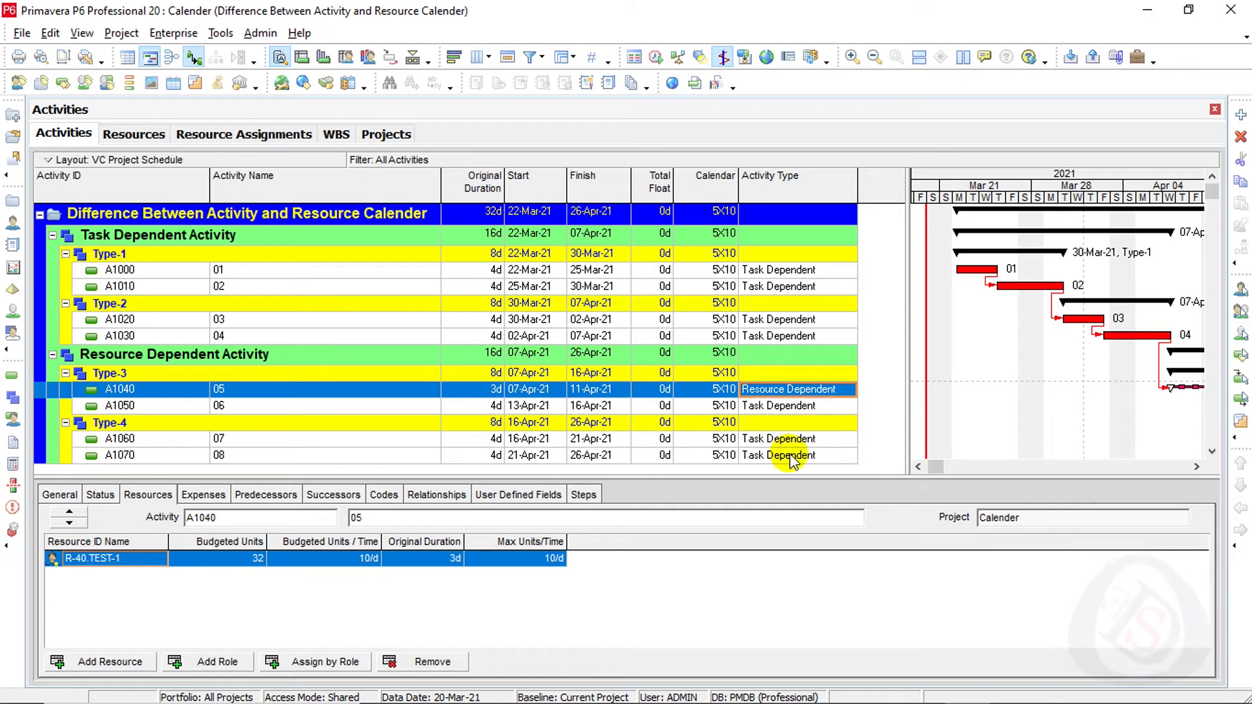
pyautogui.keyDown('shift'); pyautogui.click(791, 456); pyautogui.keyUp('shift')
pyautogui.rightClick(791, 456)
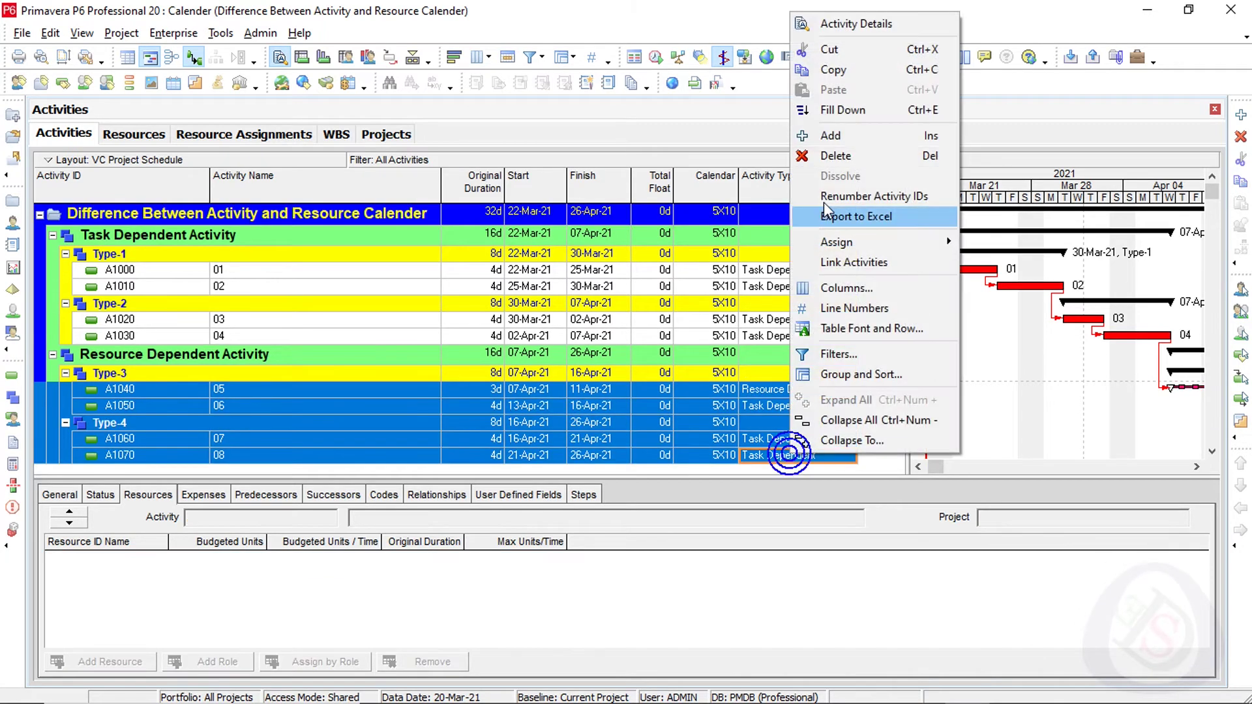
pyautogui.click(848, 110)
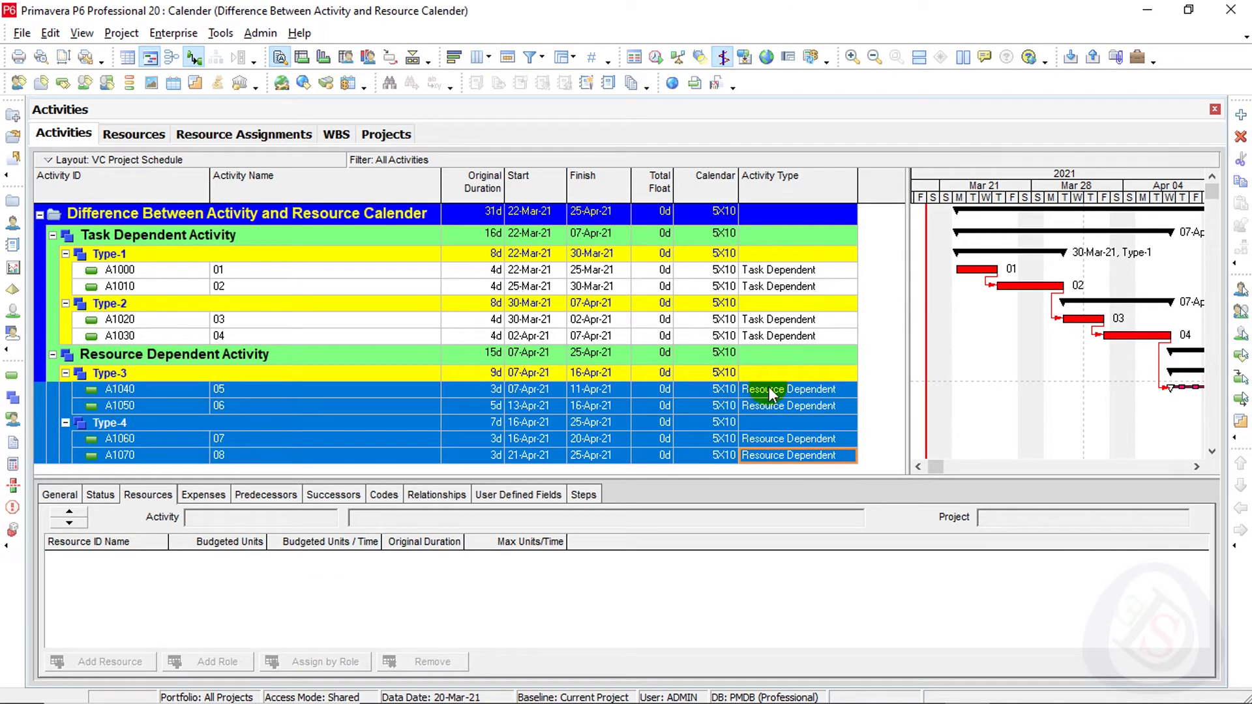
# Widen the Gantt chart and check the bar necking settings of the RESOURCE DEP bar.
pyautogui.moveTo(916, 307); pyautogui.dragTo(848, 313)
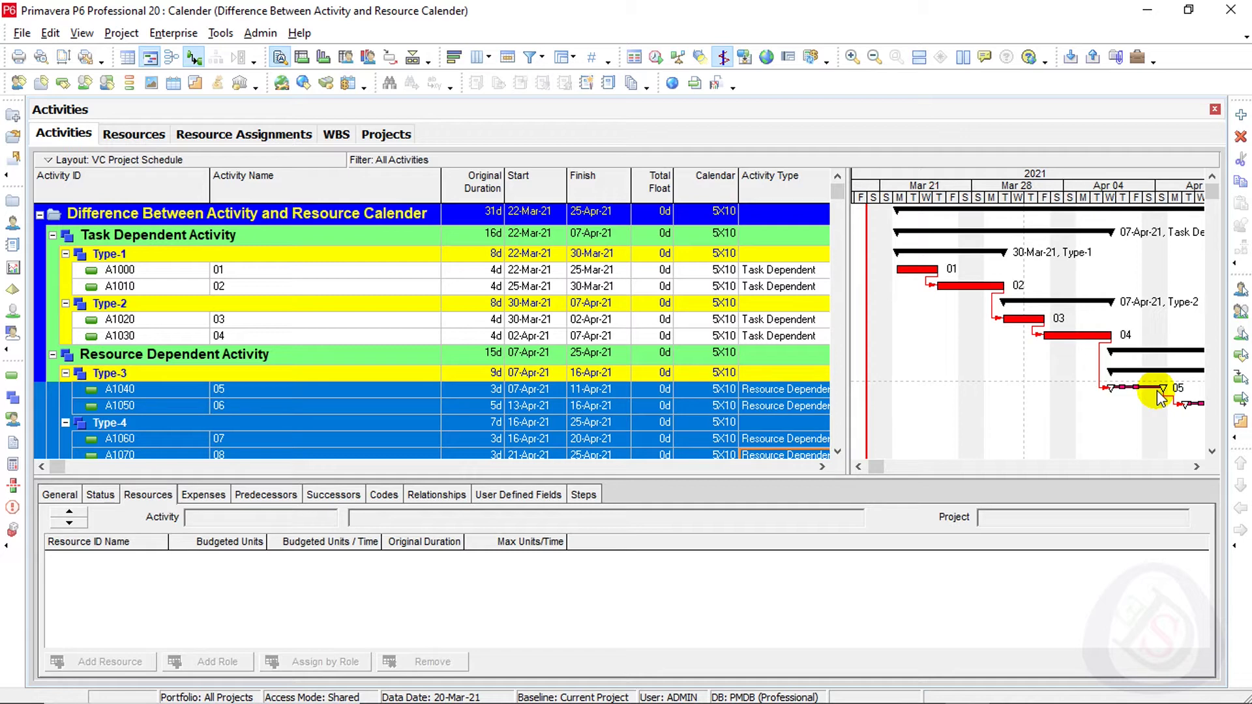
pyautogui.rightClick(1160, 394)
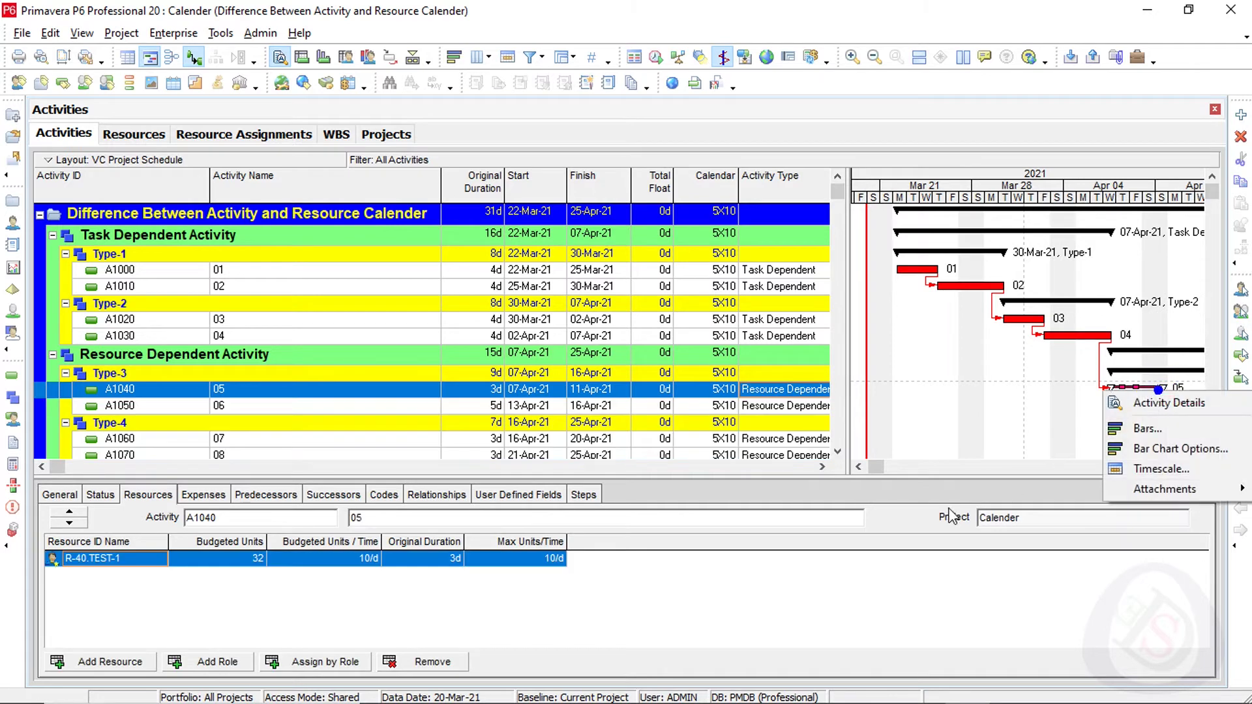
pyautogui.click(1148, 429)
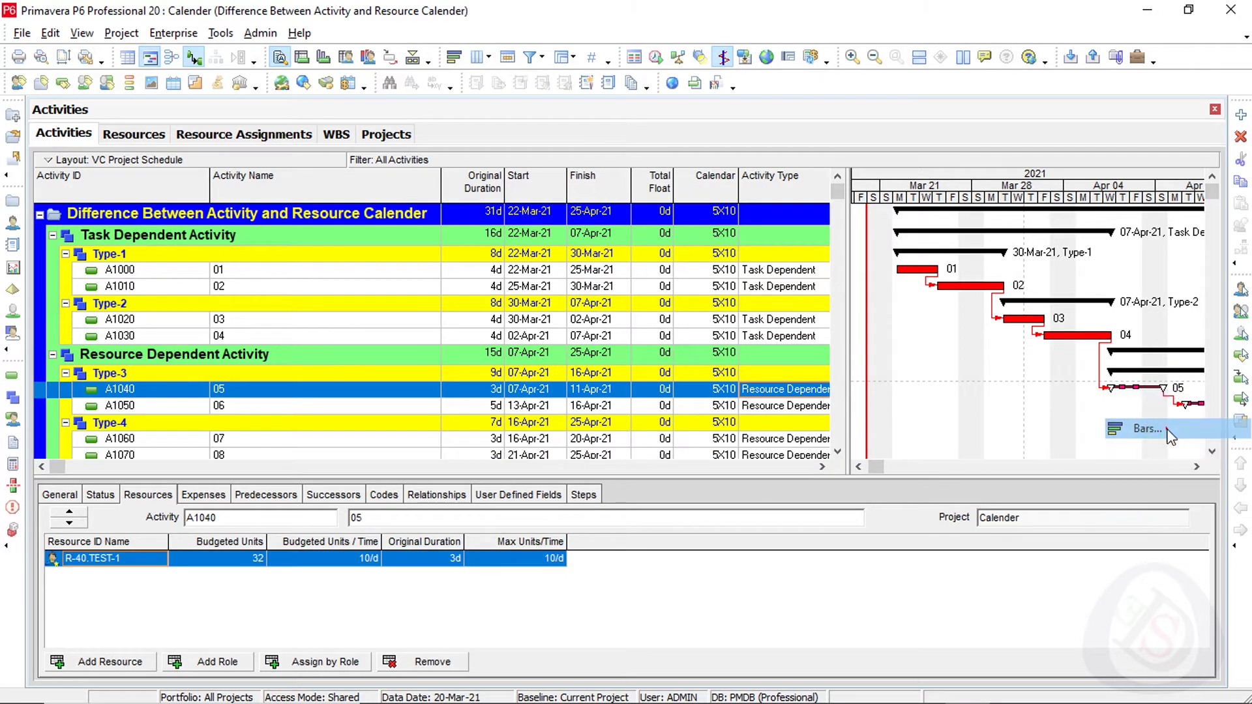
pyautogui.scroll(-5, 539, 279)
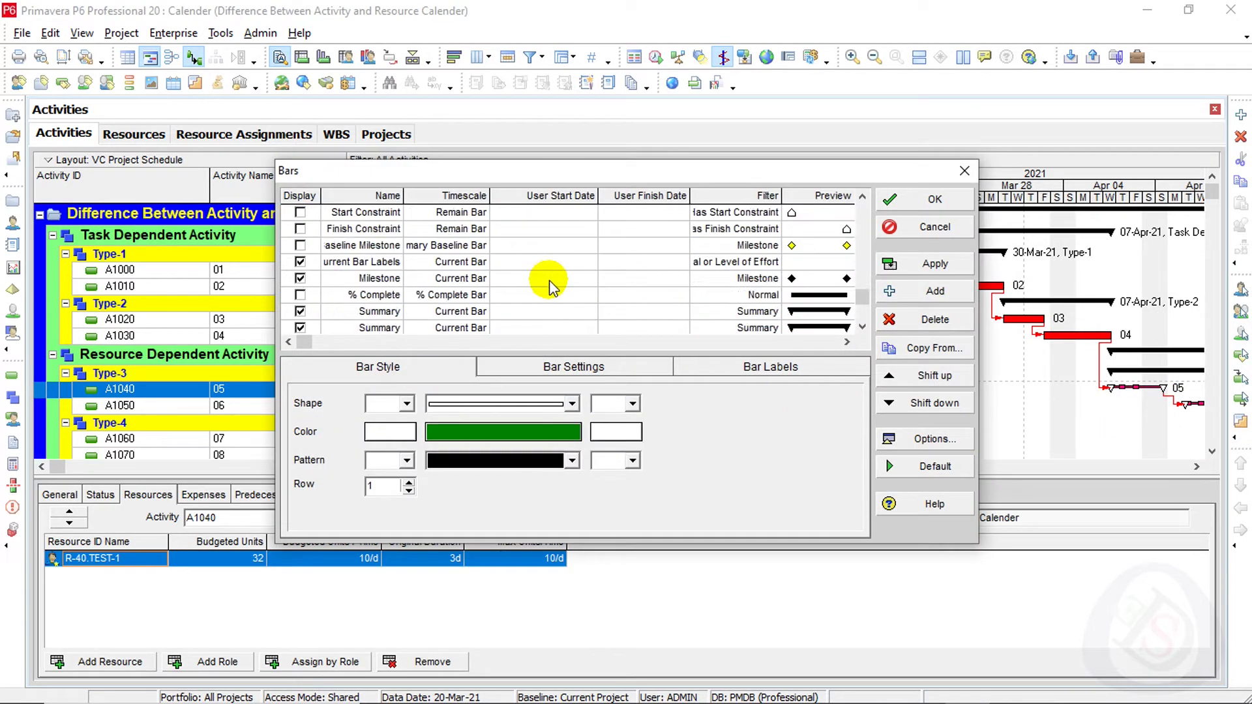
pyautogui.scroll(5, 559, 274)
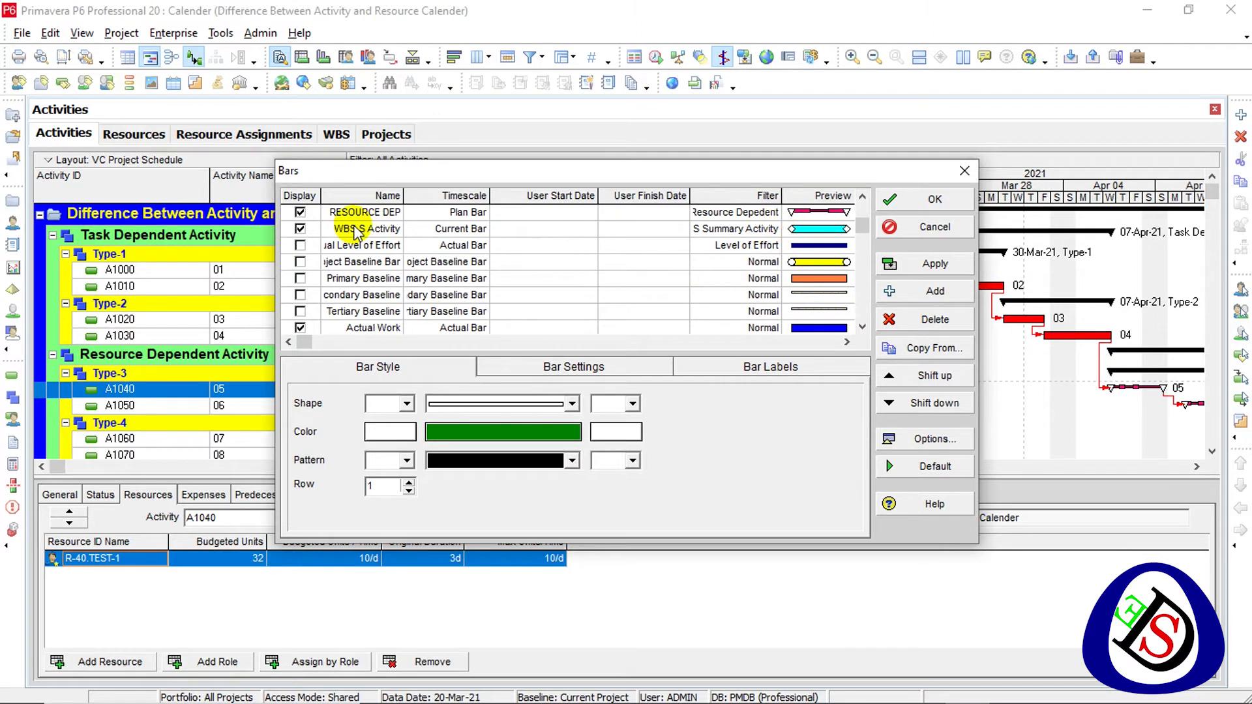
pyautogui.click(358, 218)
pyautogui.click(567, 370)
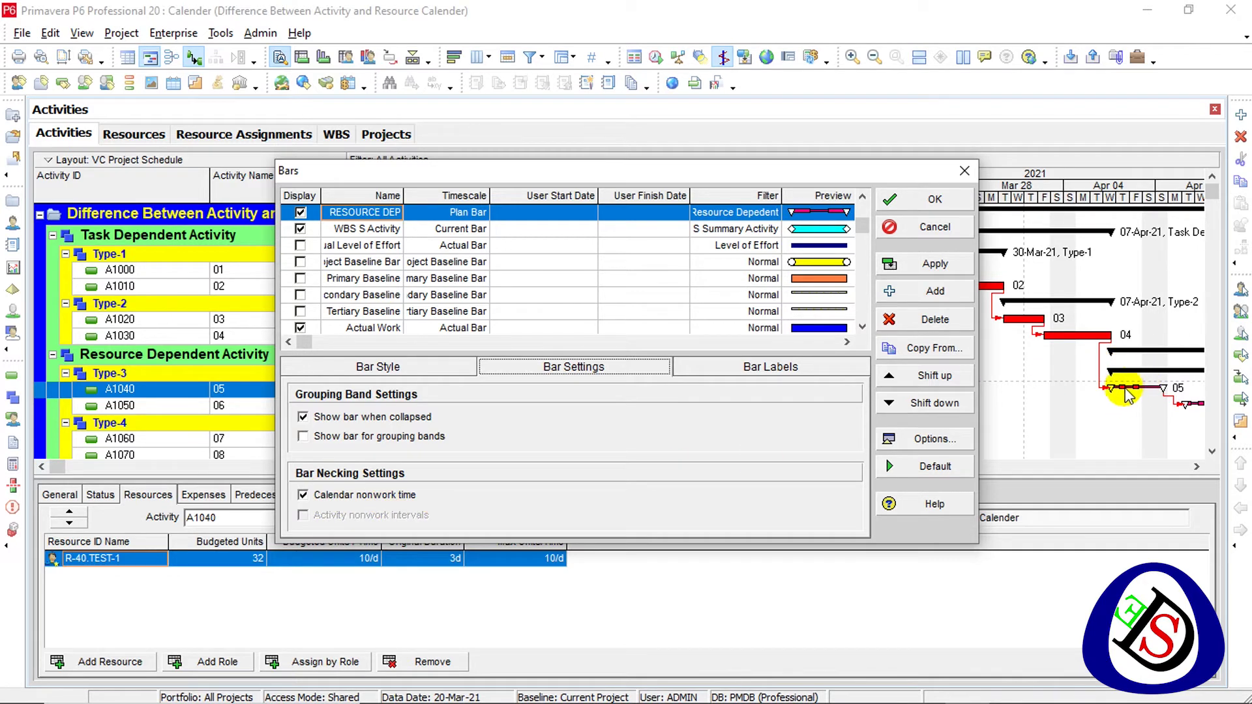
# Enable calendar nonwork time necking for the red Remaining Work bar of task-dependent activities and apply it to the Gantt chart.
pyautogui.scroll(-5, 626, 301)
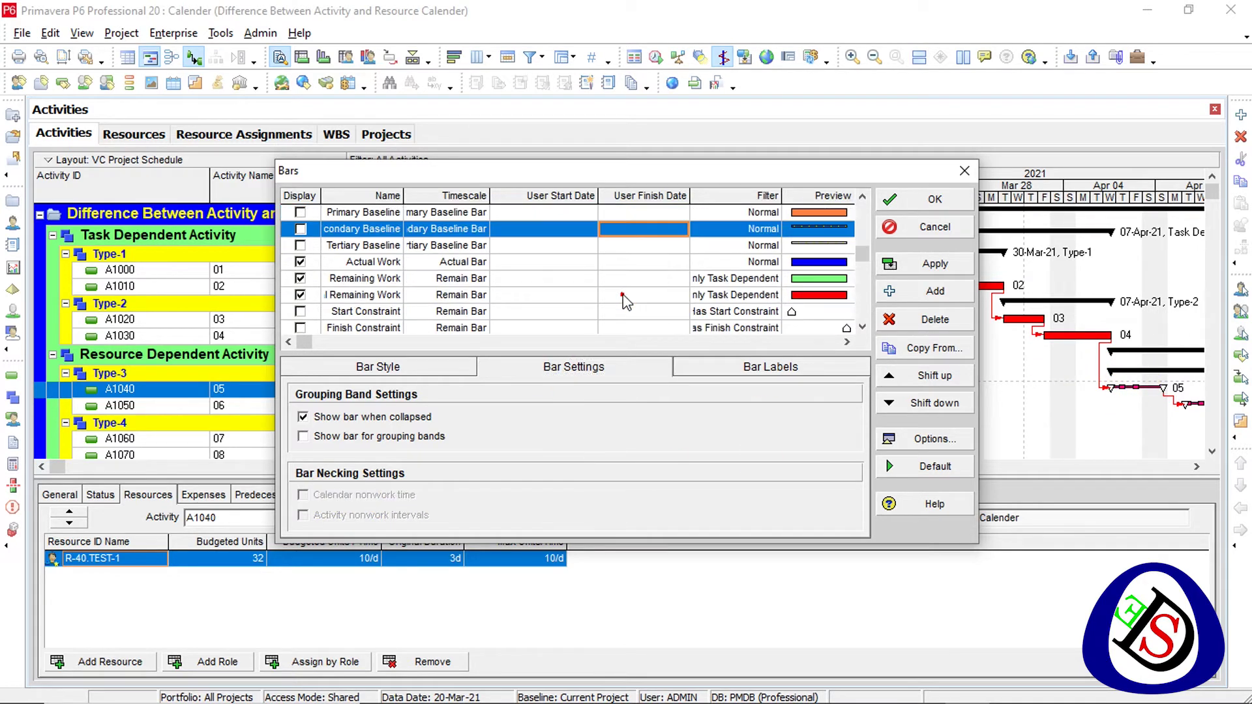
pyautogui.scroll(2, 659, 302)
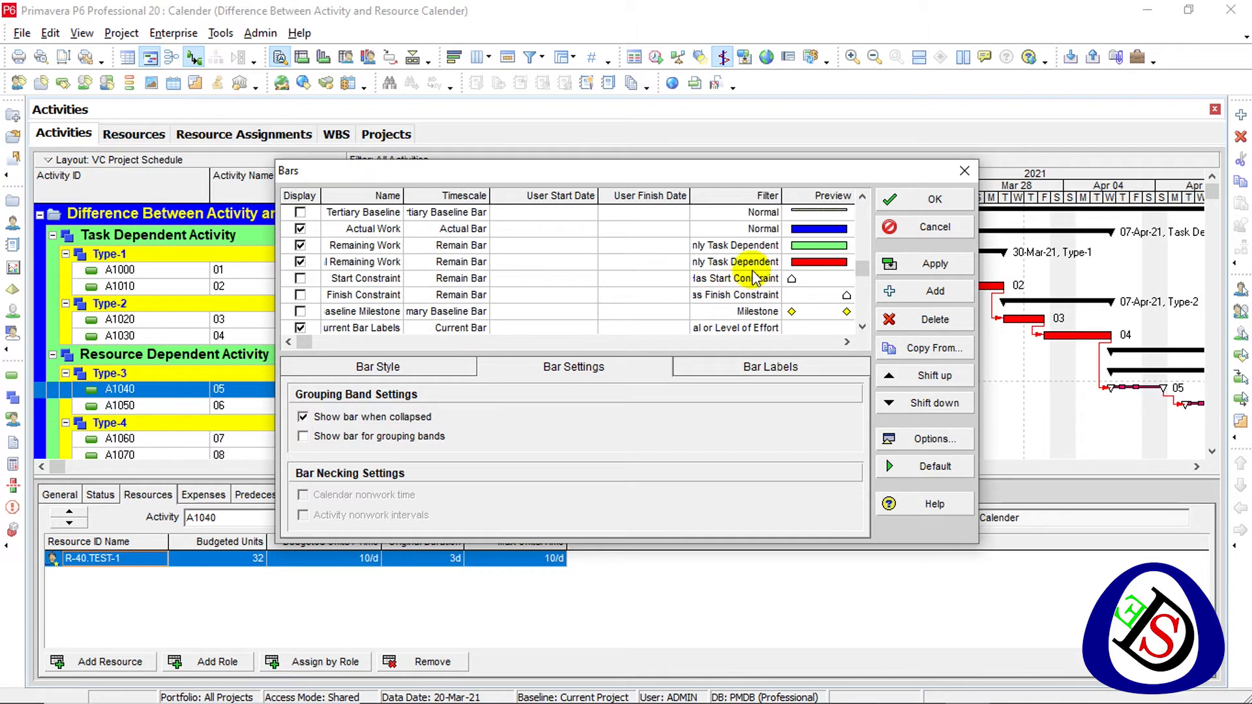
pyautogui.click(514, 266)
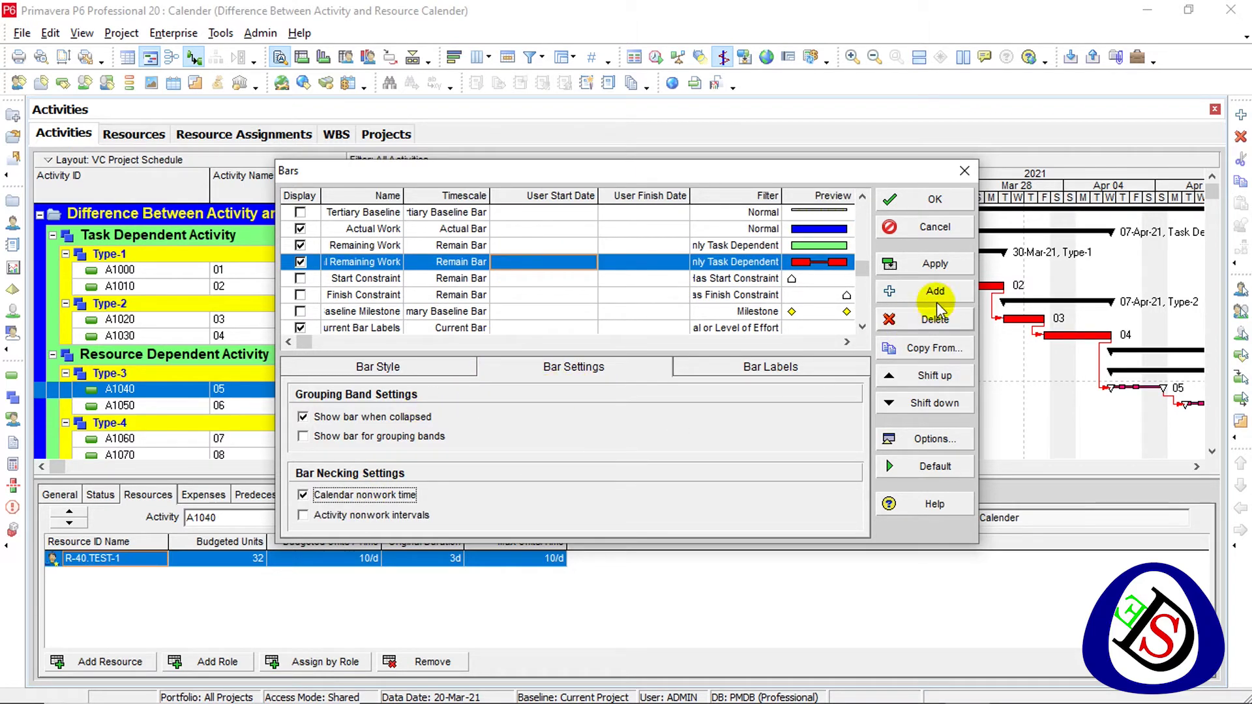
pyautogui.click(935, 267)
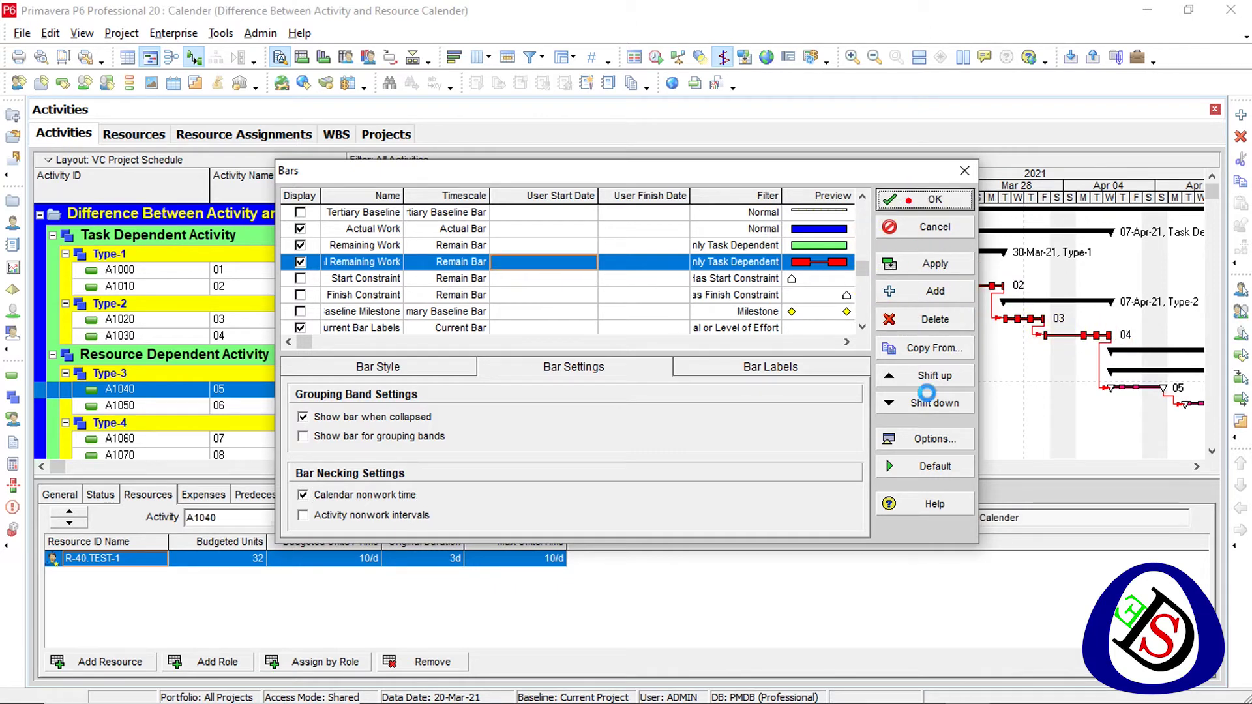
pyautogui.press('Return')
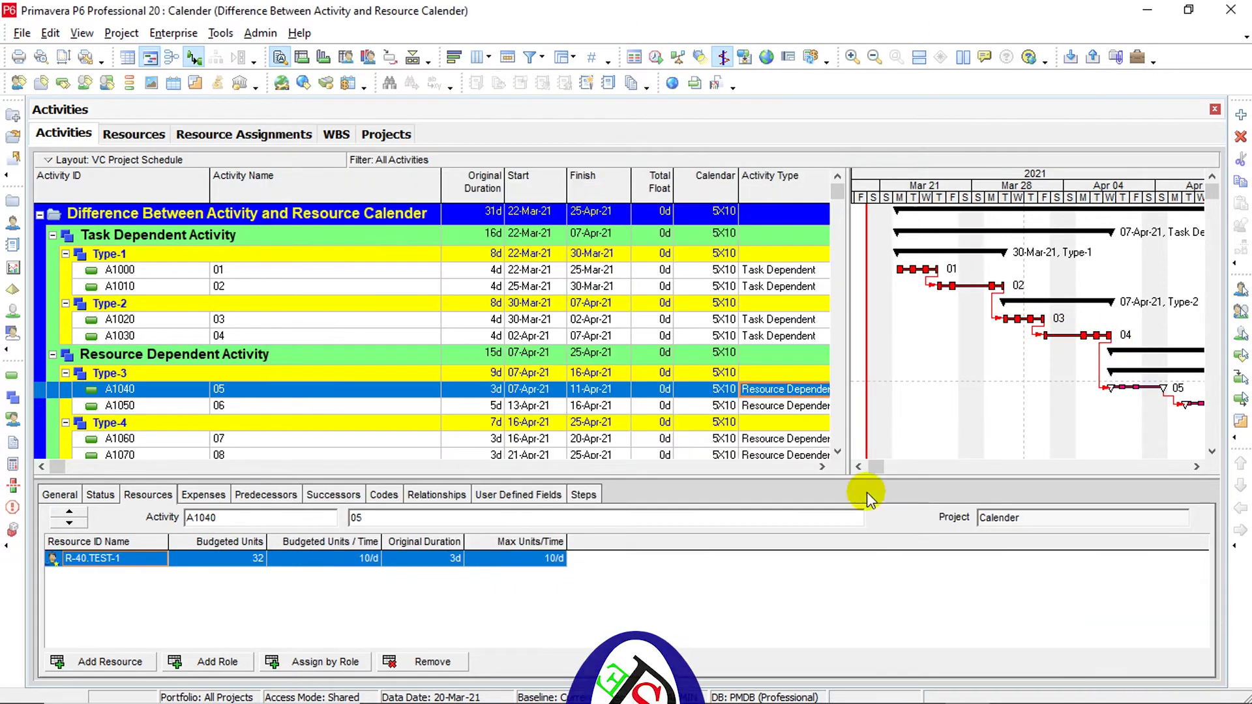
# Examine the daily budgeted units of all activities in the resource assignments spreadsheet from late March through April.
pyautogui.click(275, 136)
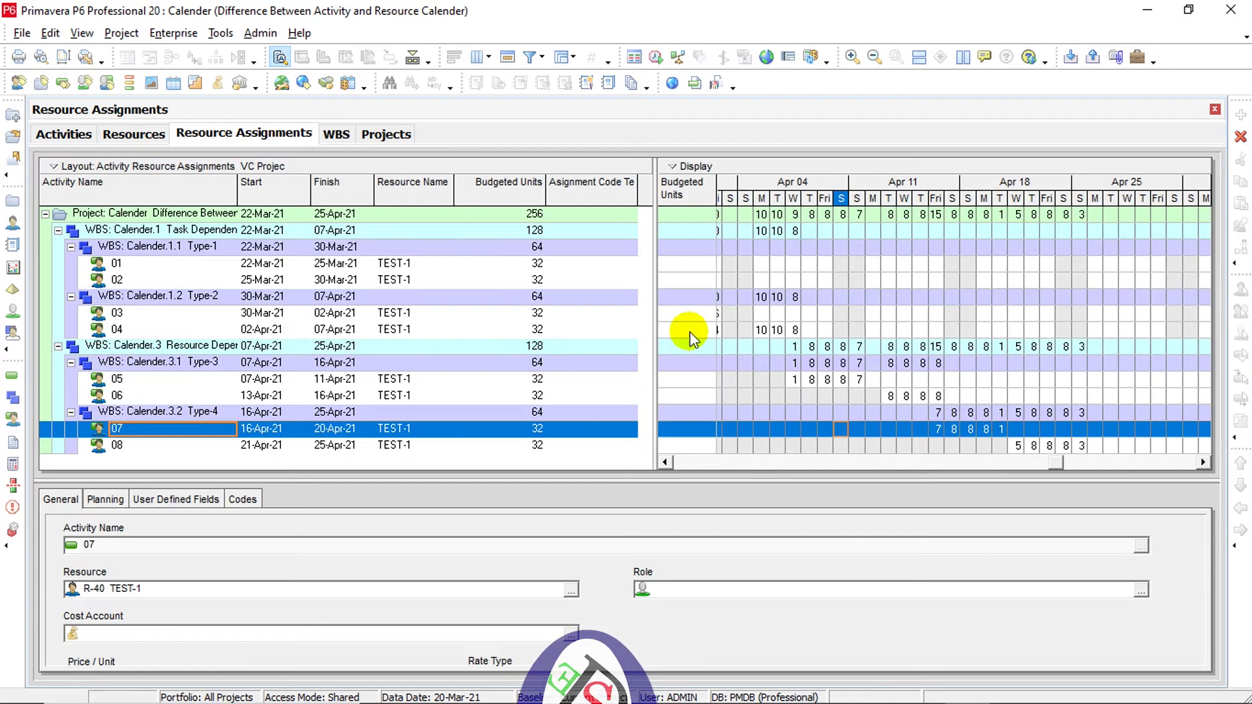
pyautogui.click(666, 462)
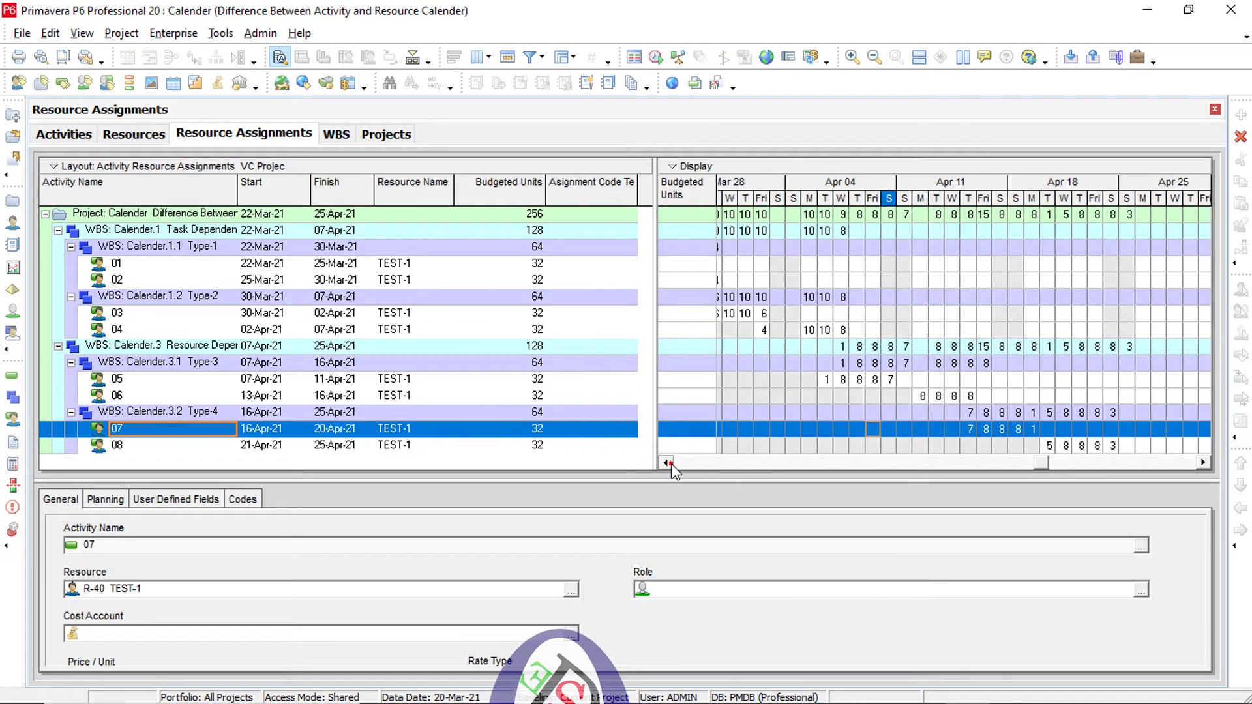
pyautogui.click(666, 462)
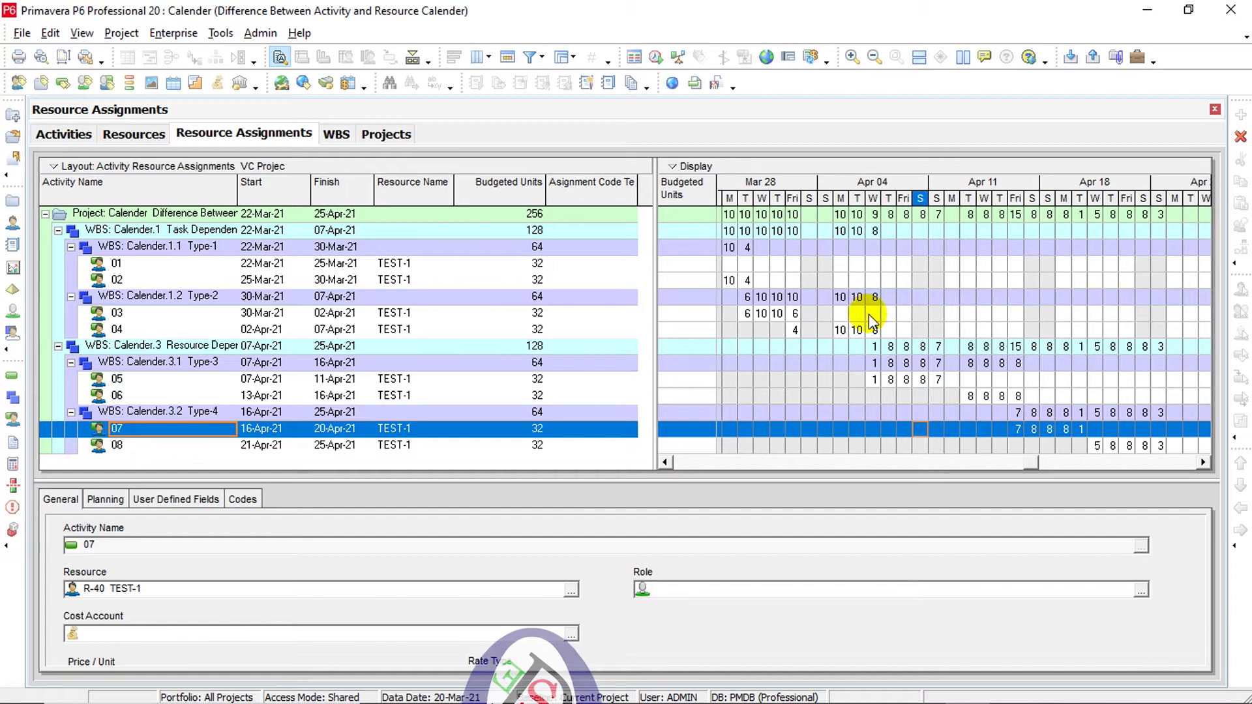
pyautogui.click(666, 463)
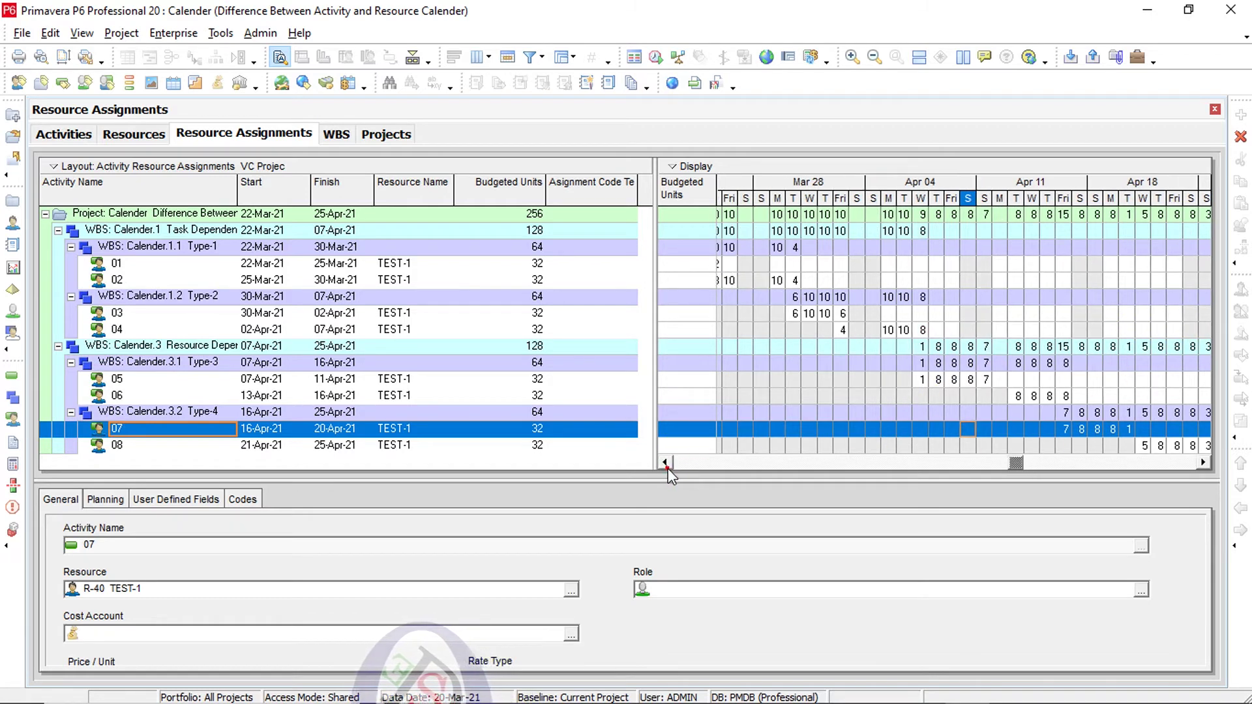
pyautogui.click(665, 463)
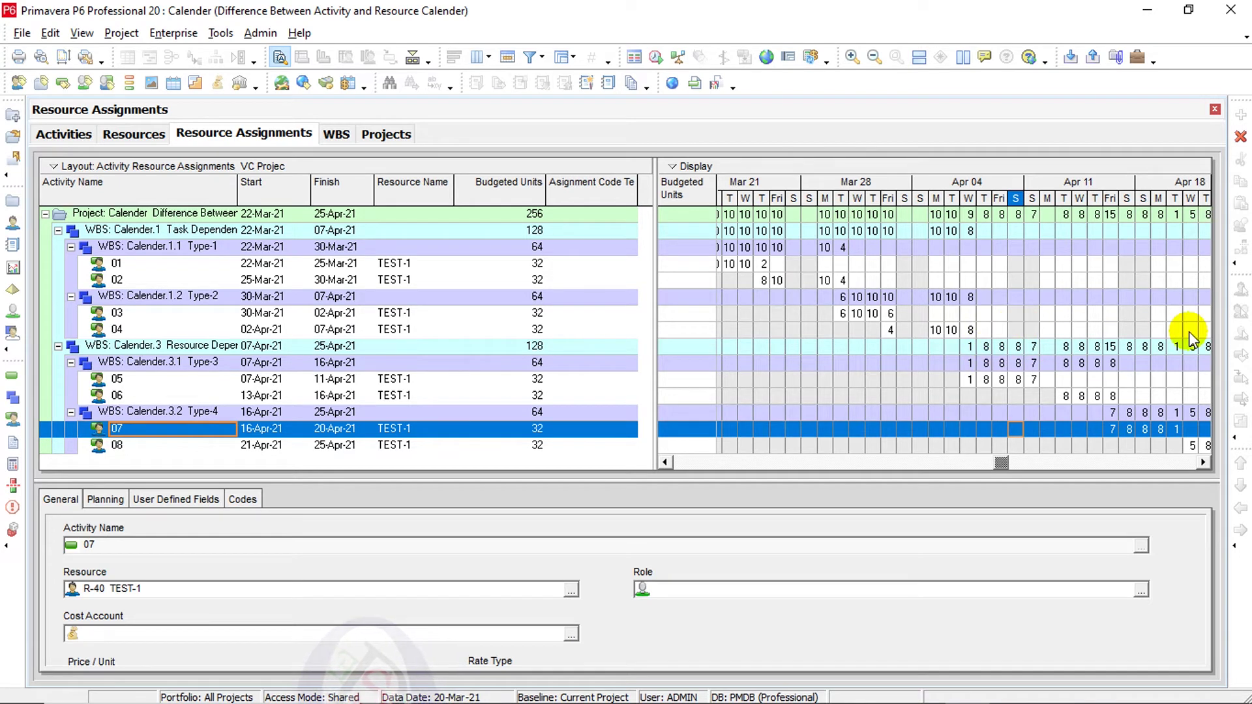
pyautogui.click(1203, 462)
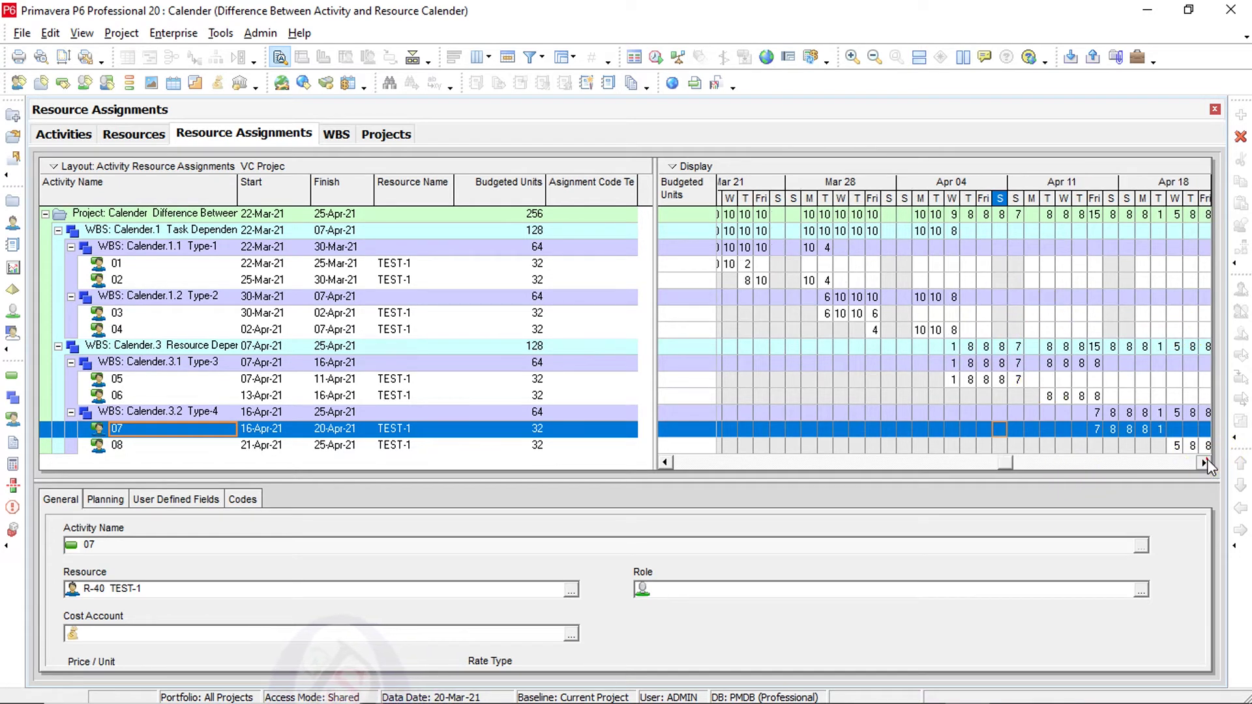
pyautogui.click(1203, 462)
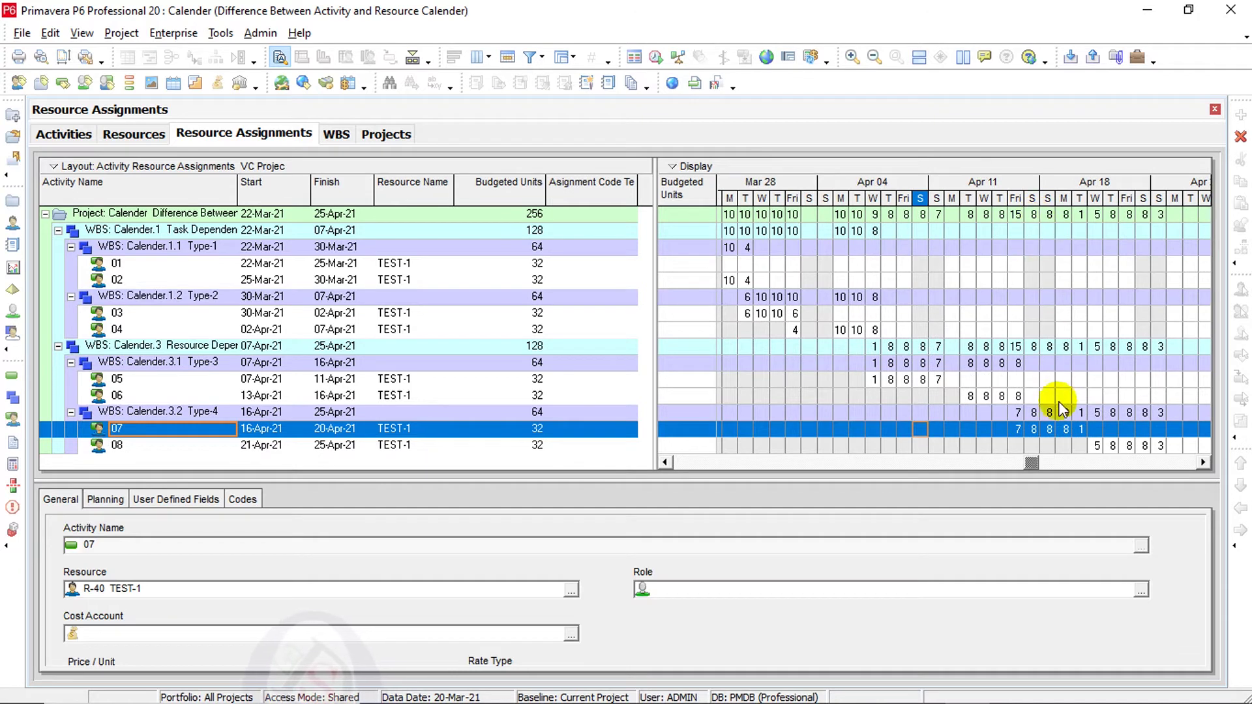
pyautogui.click(1204, 462)
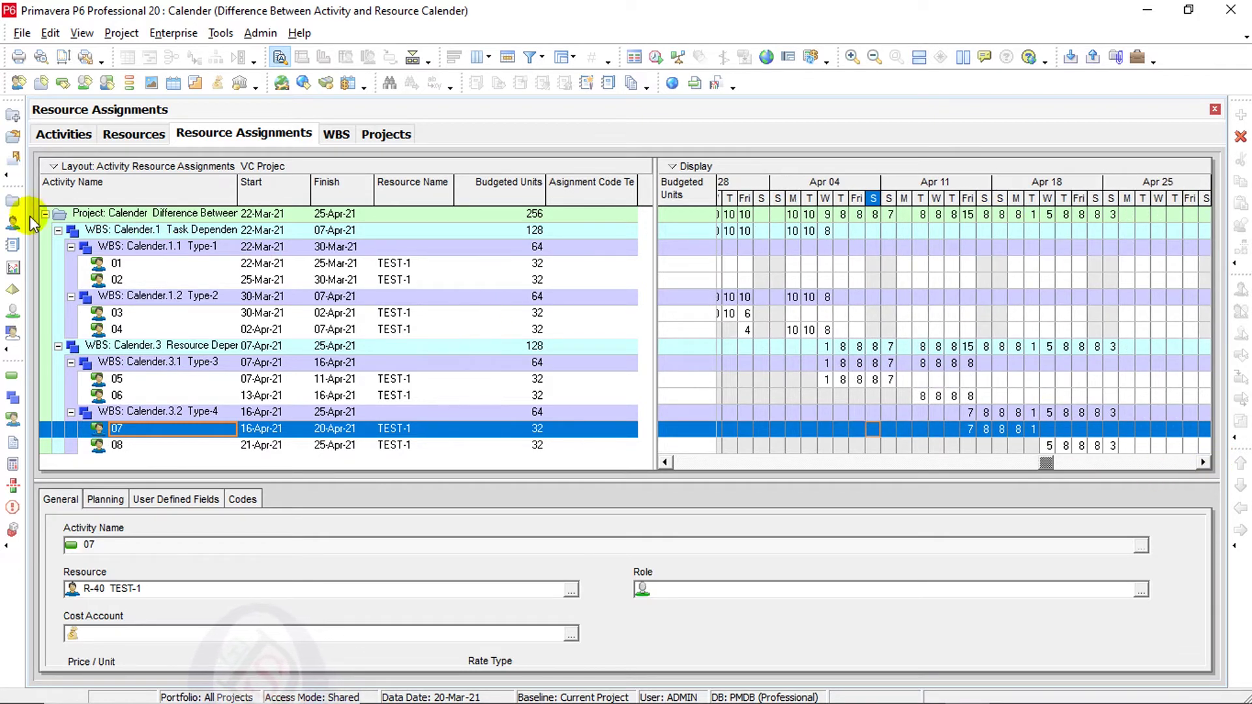
# Show the resource usage profile for R-40 below the activities and widen the Gantt chart area to span March and April.
pyautogui.click(63, 135)
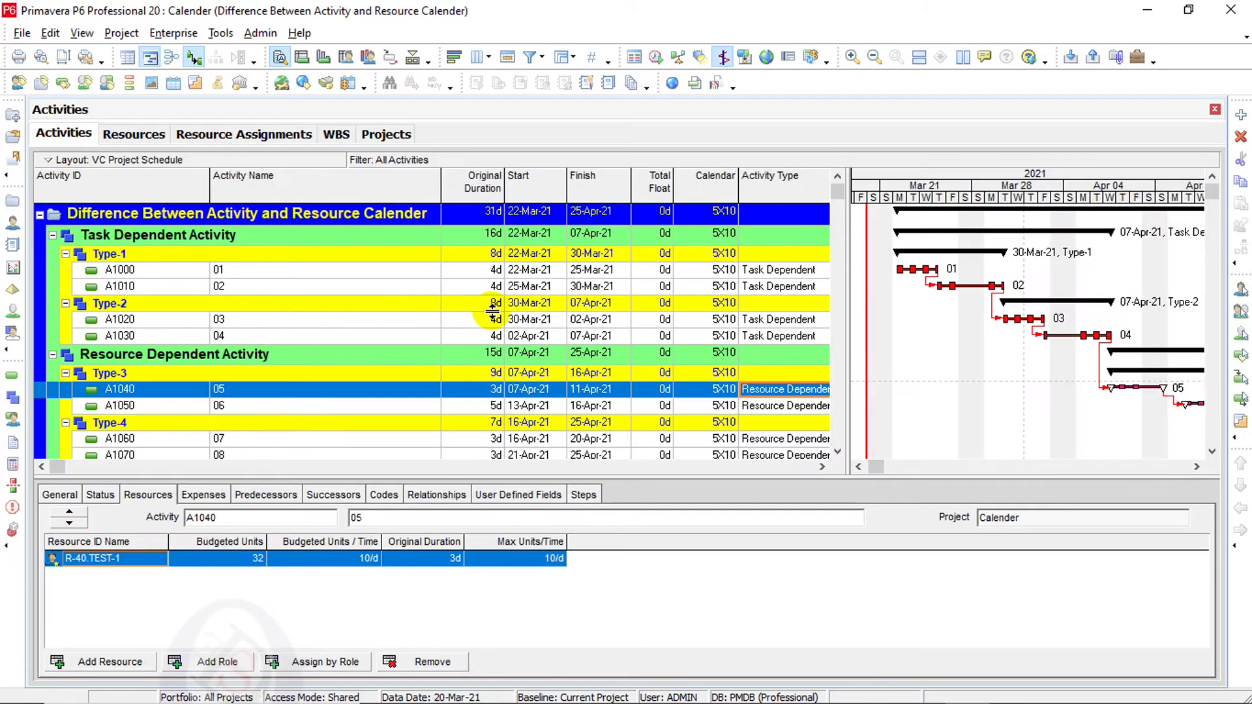
pyautogui.click(368, 58)
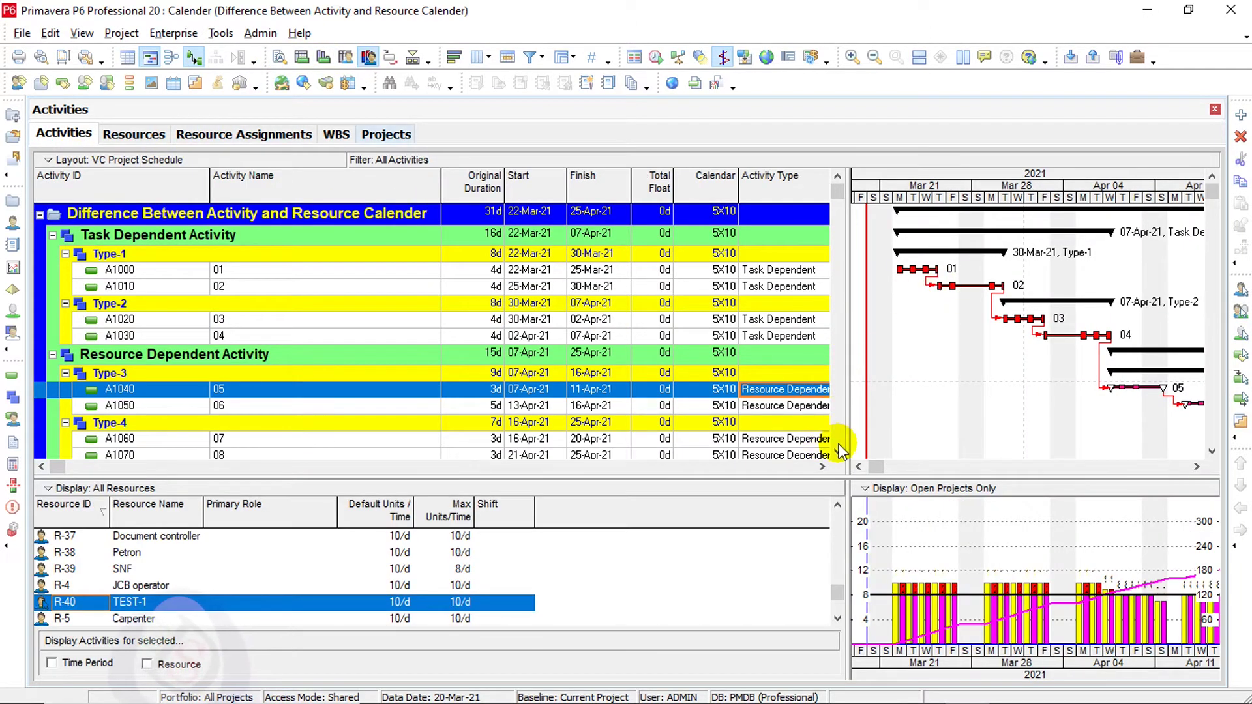
pyautogui.moveTo(846, 443); pyautogui.dragTo(654, 442)
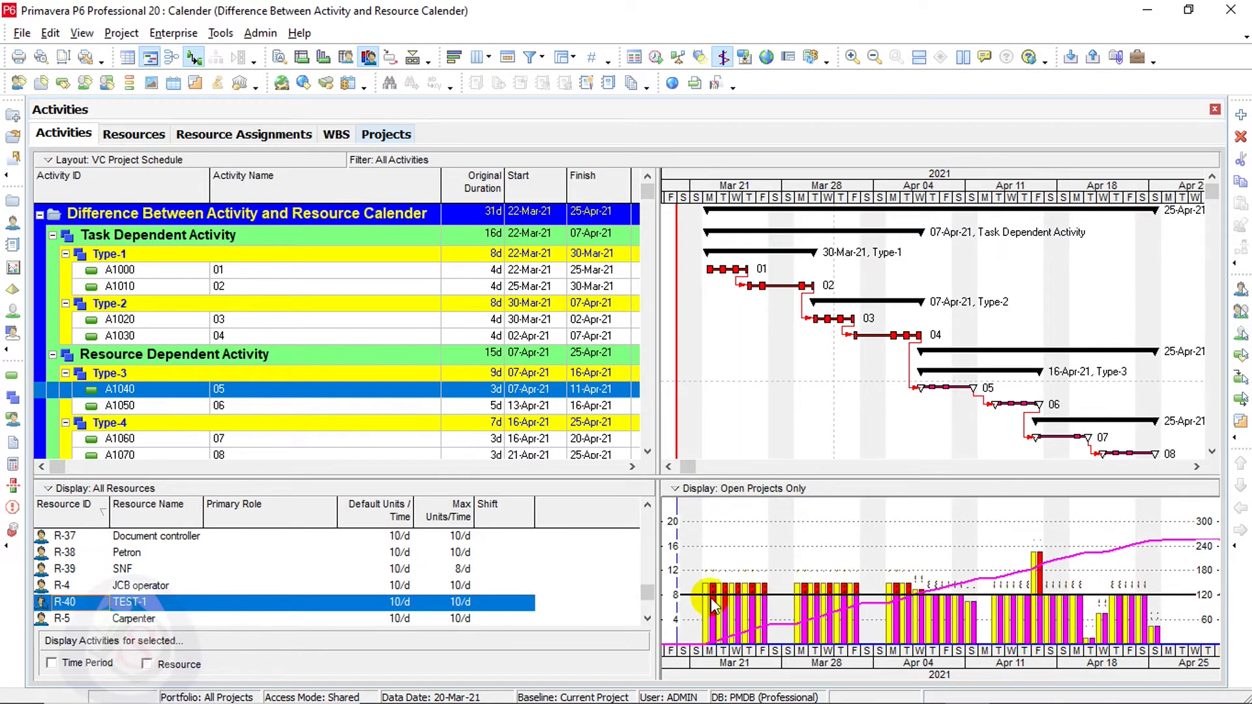
# Turn off Show Limit in the resource usage profile options and apply the change to the R-40 histogram.
pyautogui.rightClick(722, 538)
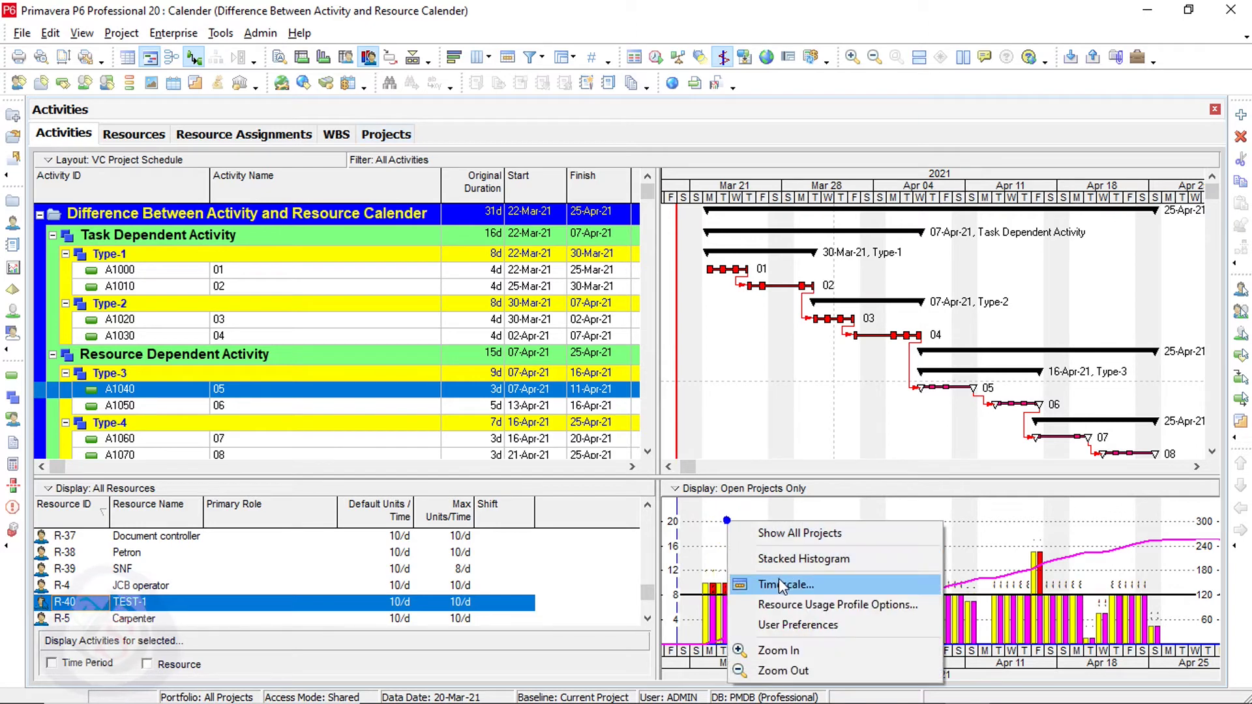
pyautogui.click(825, 605)
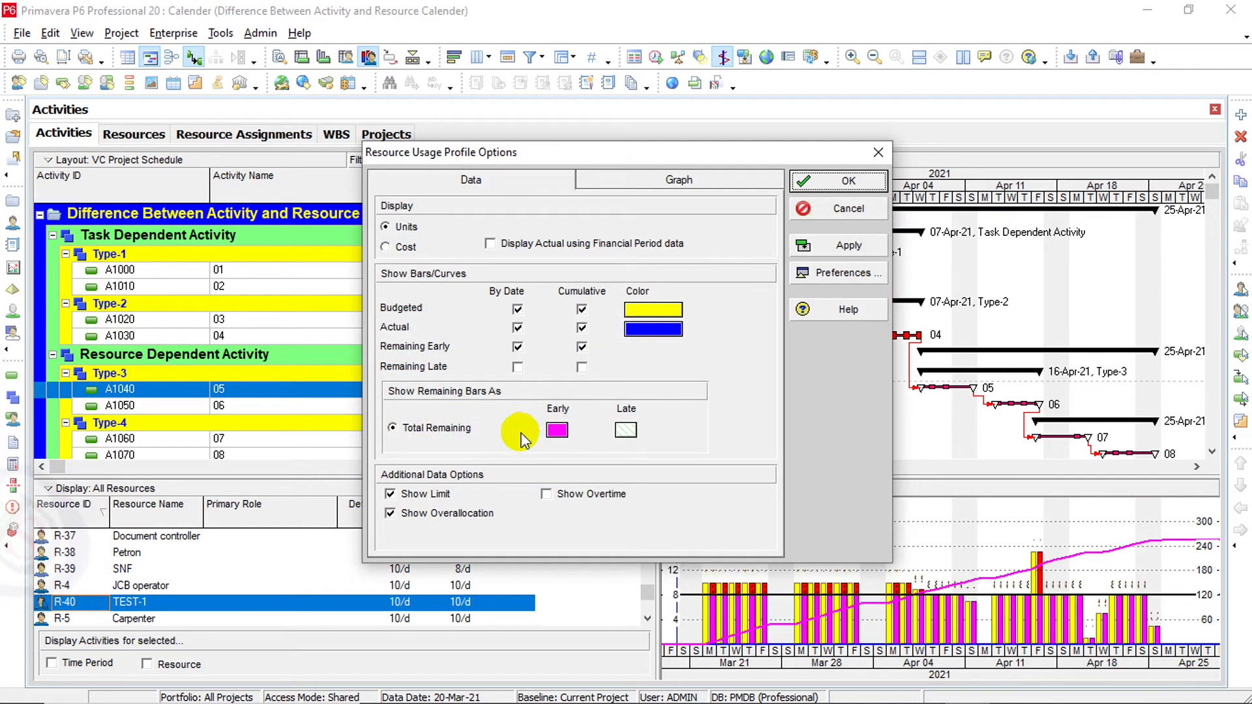
pyautogui.click(418, 497)
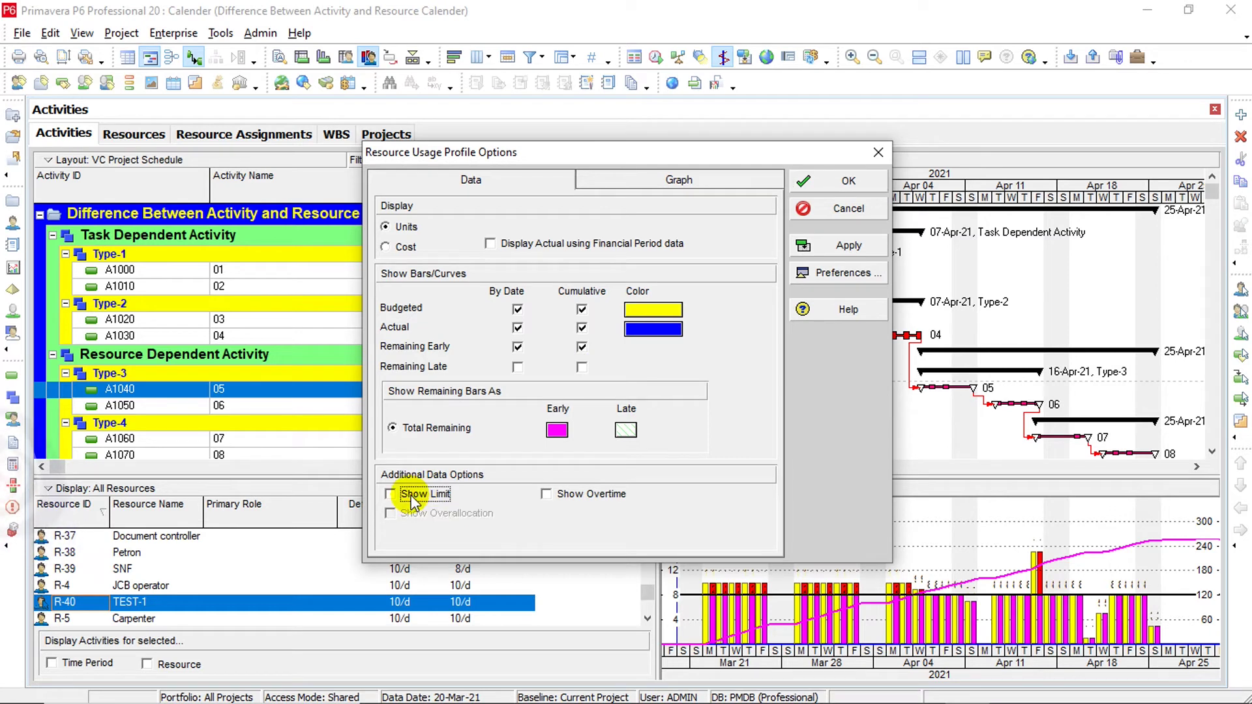
pyautogui.click(850, 245)
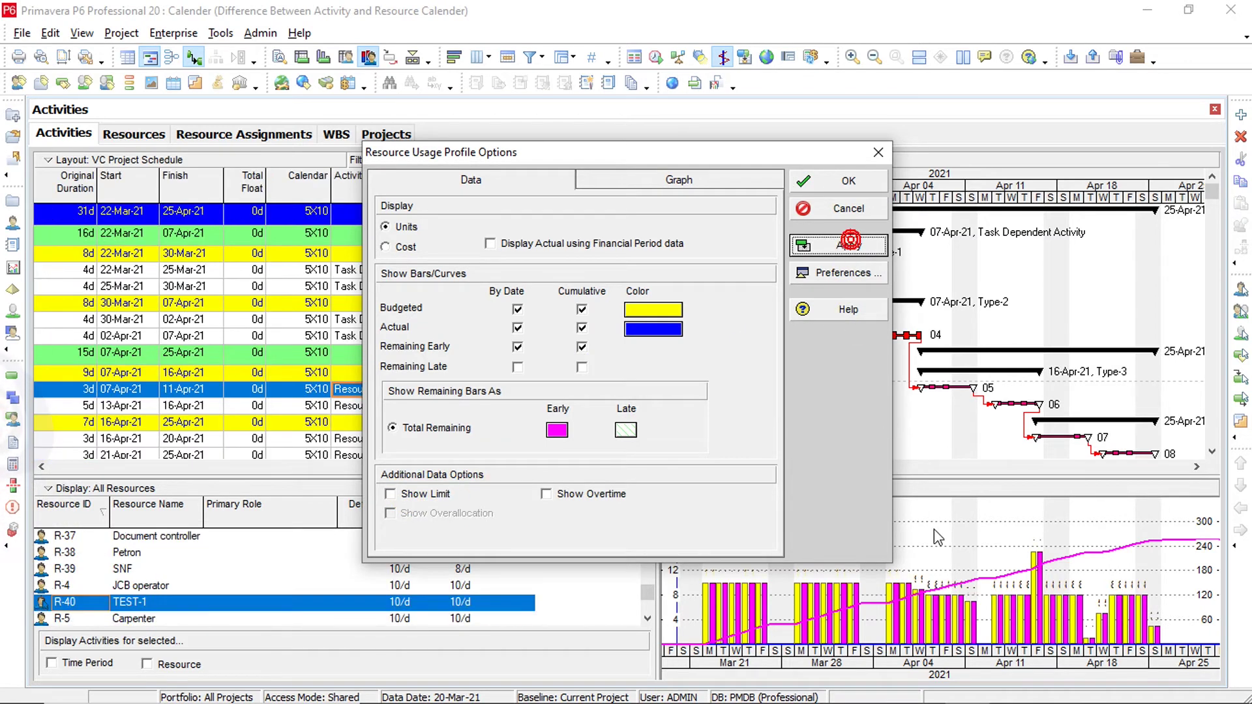
# Re-enable Show Limit and Show Overallocation for the resource usage profile, apply them and close the options.
pyautogui.click(411, 494)
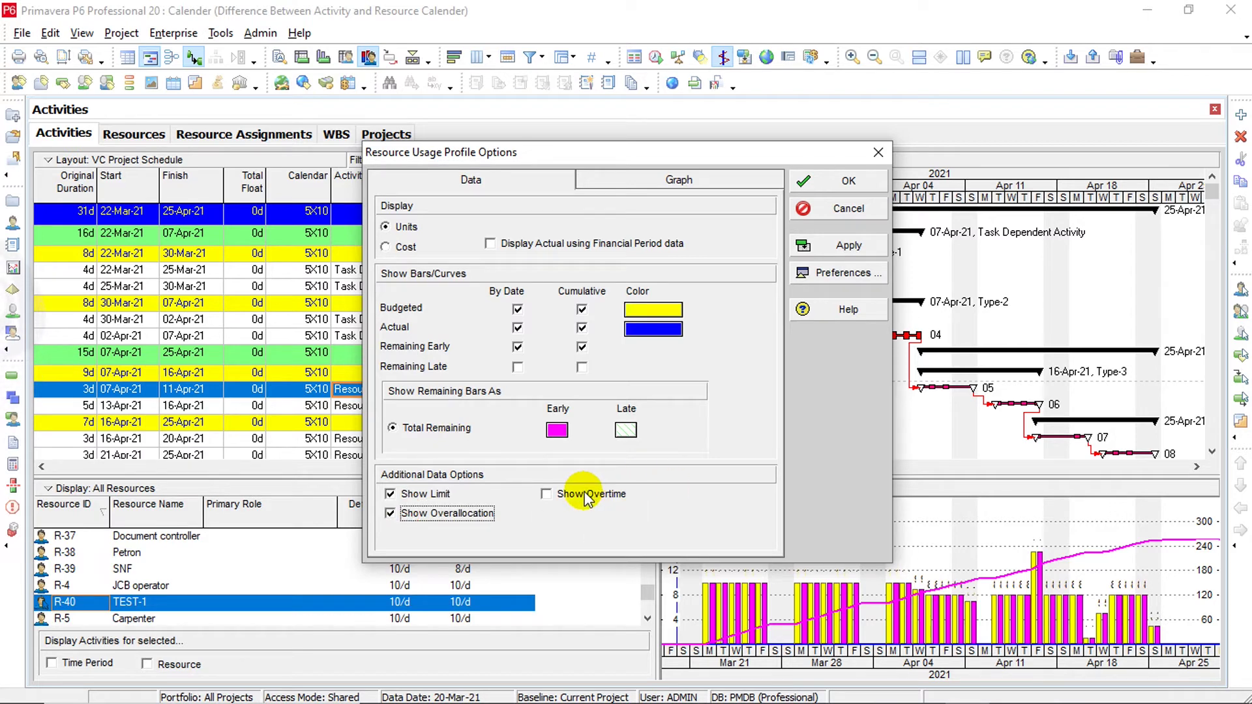
pyautogui.click(850, 246)
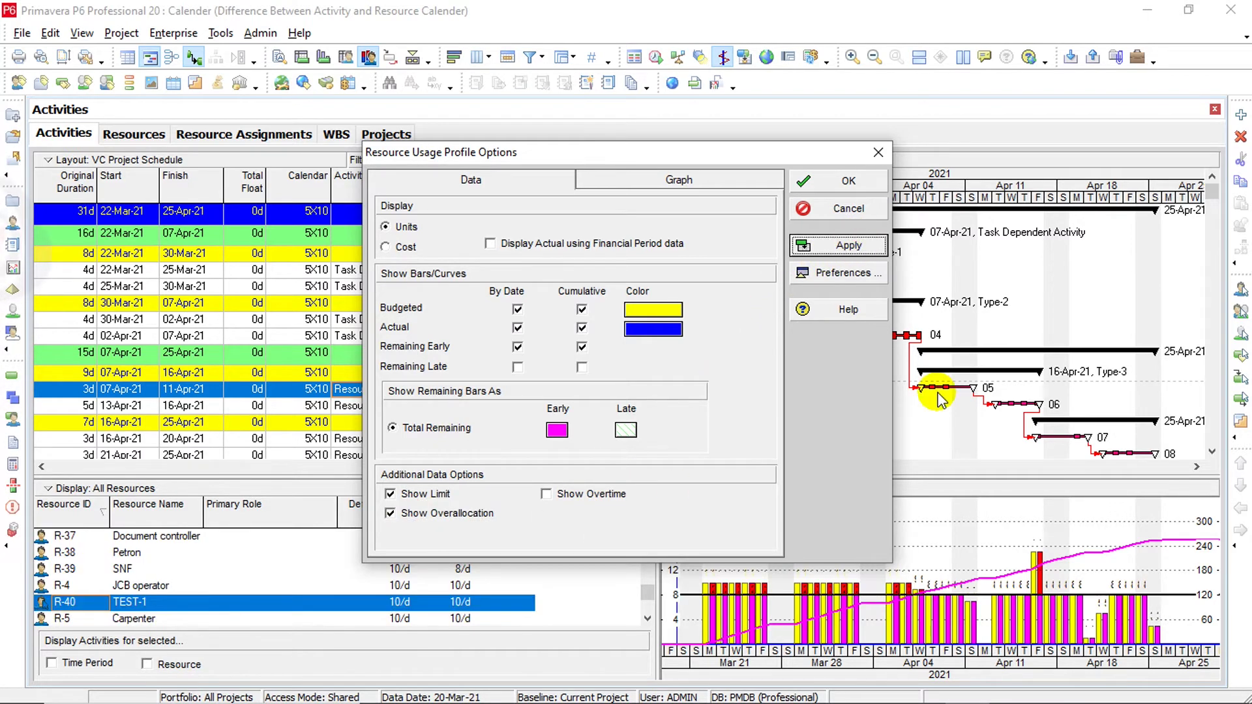
pyautogui.click(852, 210)
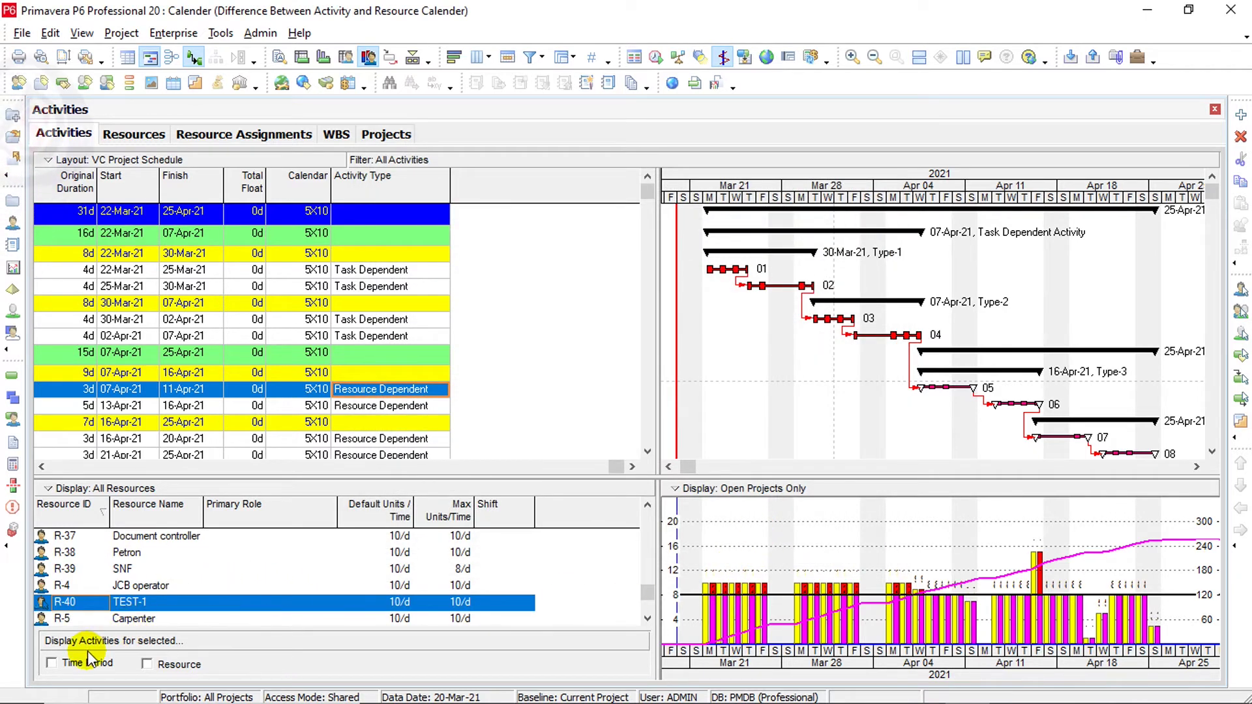
# Filter the resource list below the activities to show only the Current Project's Resources.
pyautogui.rightClick(91, 497)
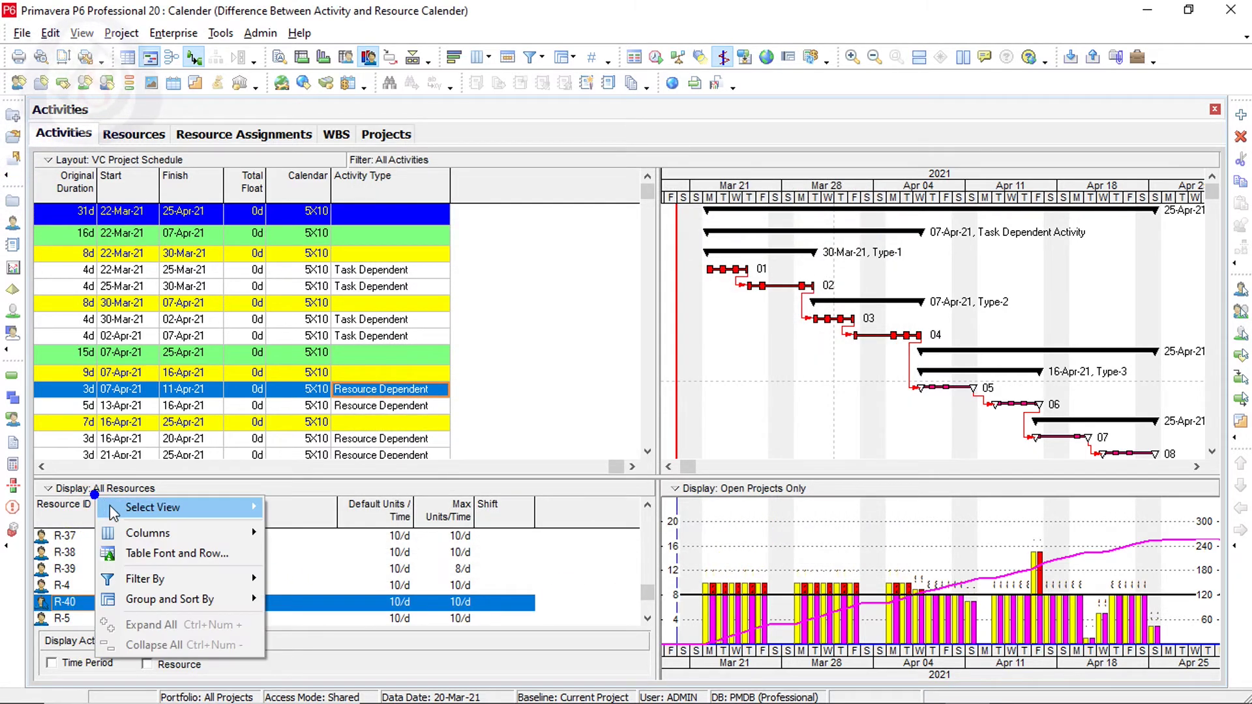
pyautogui.moveTo(170, 579)
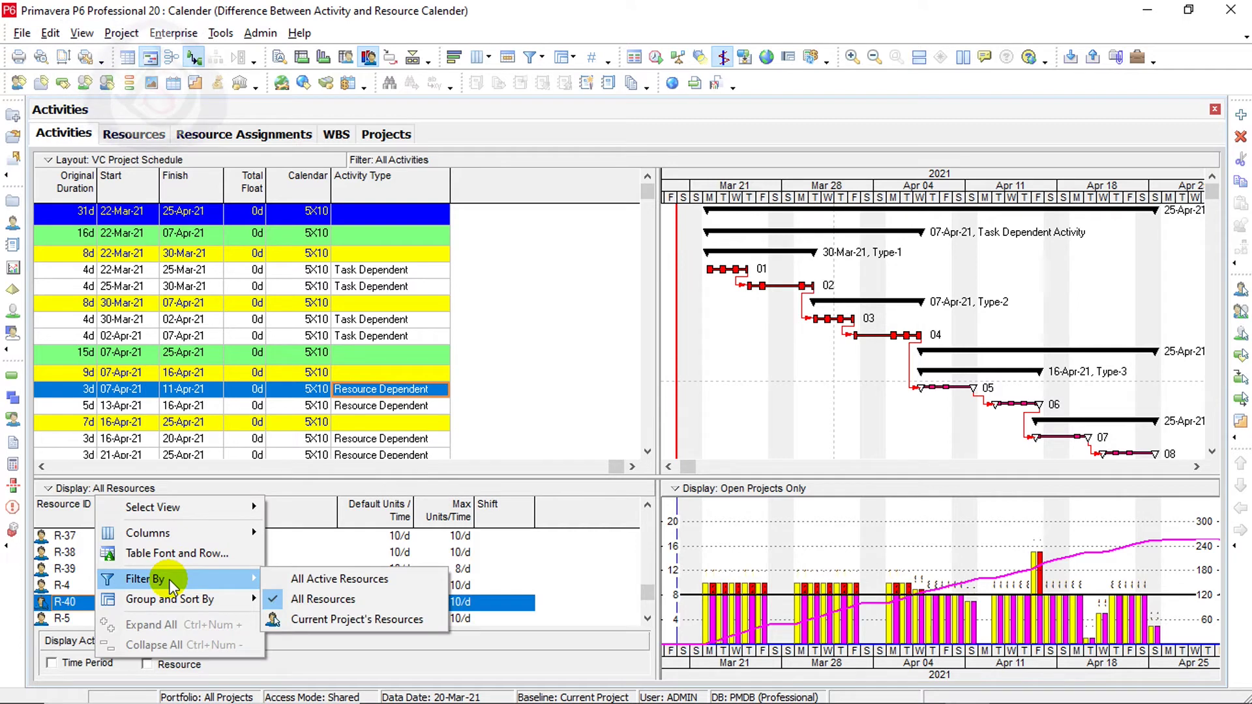
pyautogui.click(329, 578)
pyautogui.rightClick(161, 491)
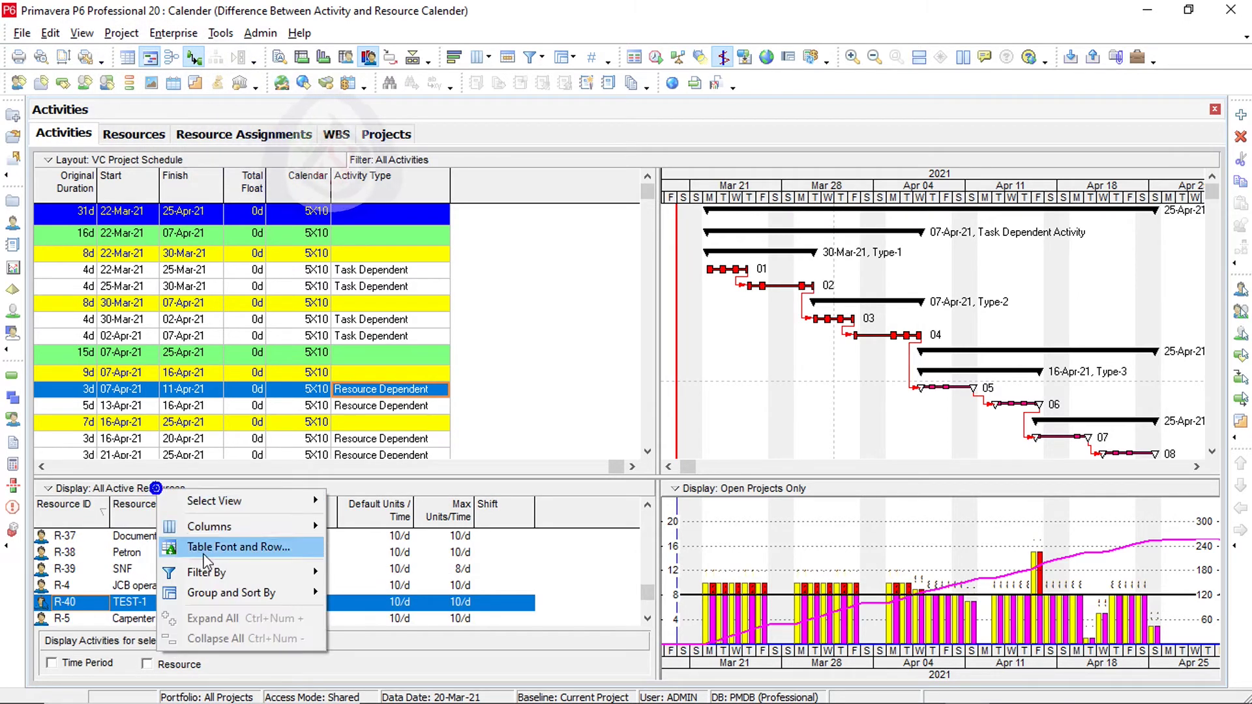
pyautogui.moveTo(228, 594)
pyautogui.moveTo(256, 578)
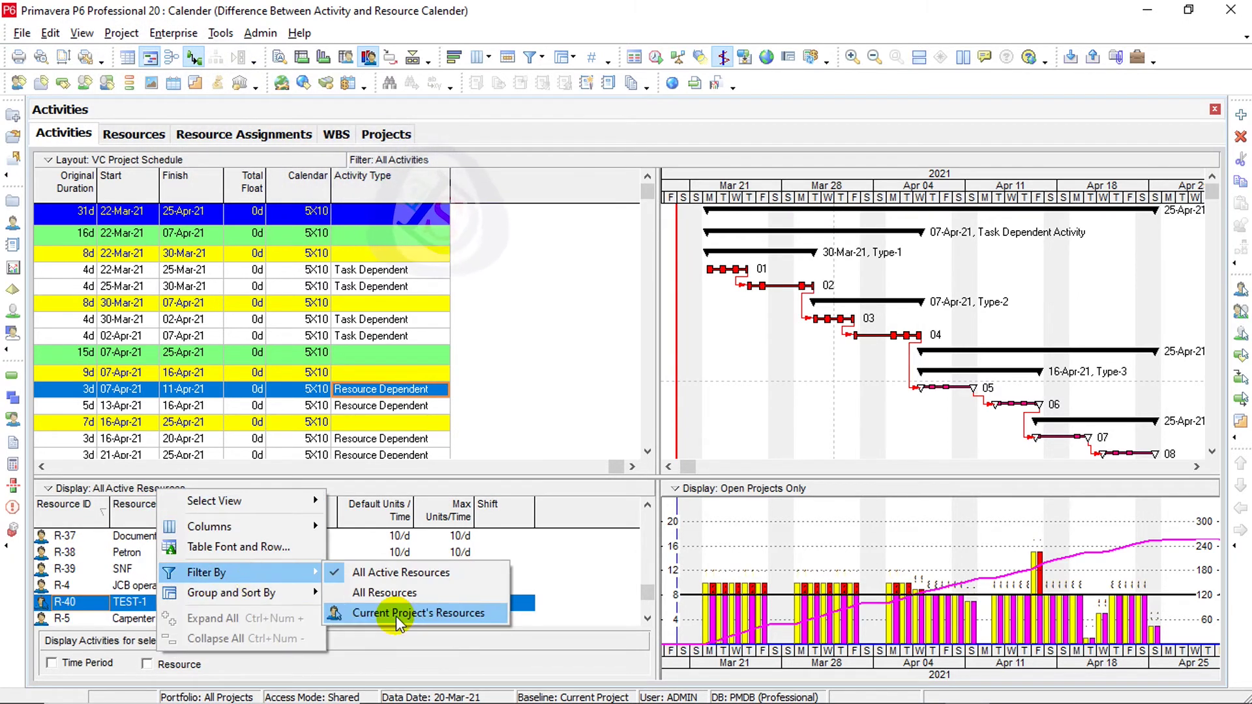
pyautogui.click(397, 617)
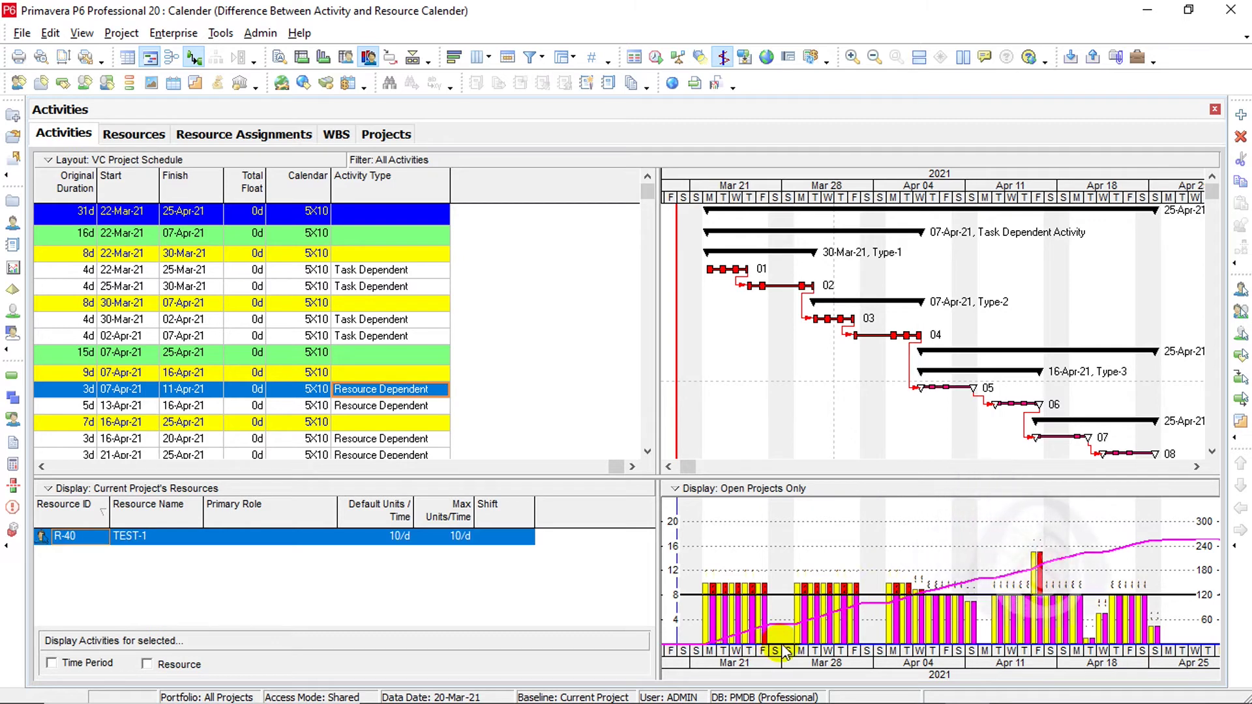
# Check activities 01 and 04 against the usage profile, and compare the daily budgeted units for April in the resource assignments.
pyautogui.click(314, 270)
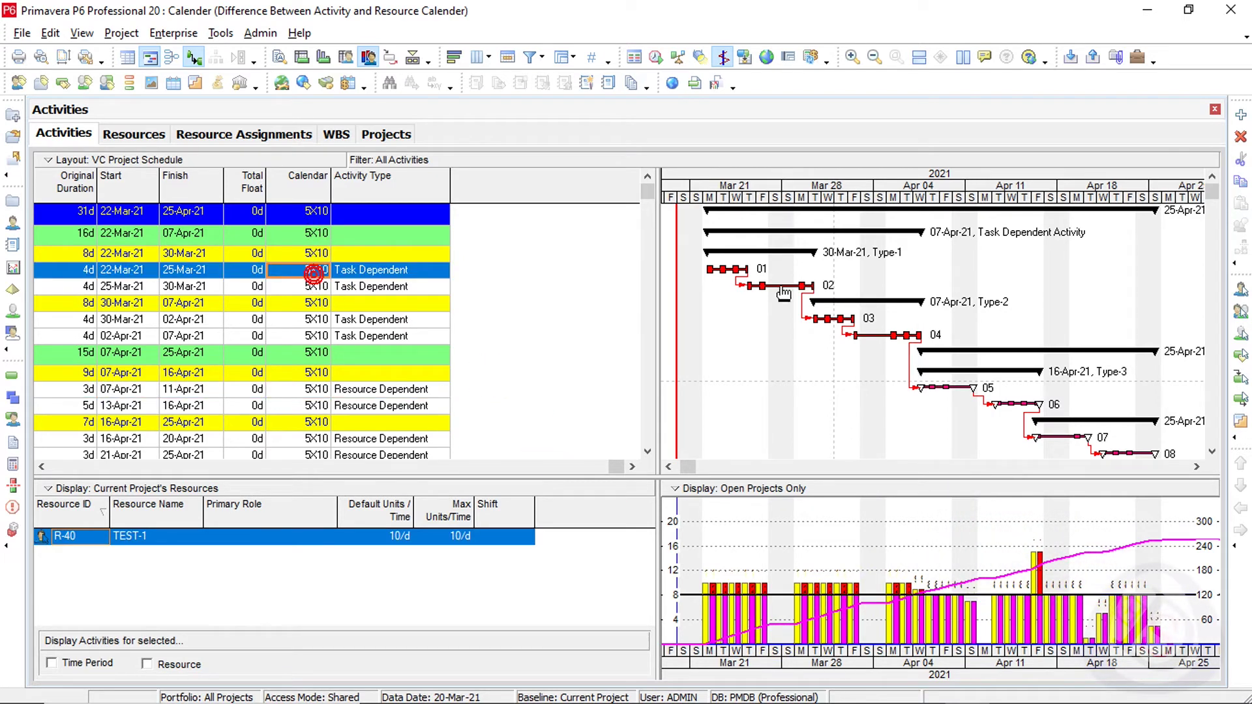
pyautogui.click(896, 336)
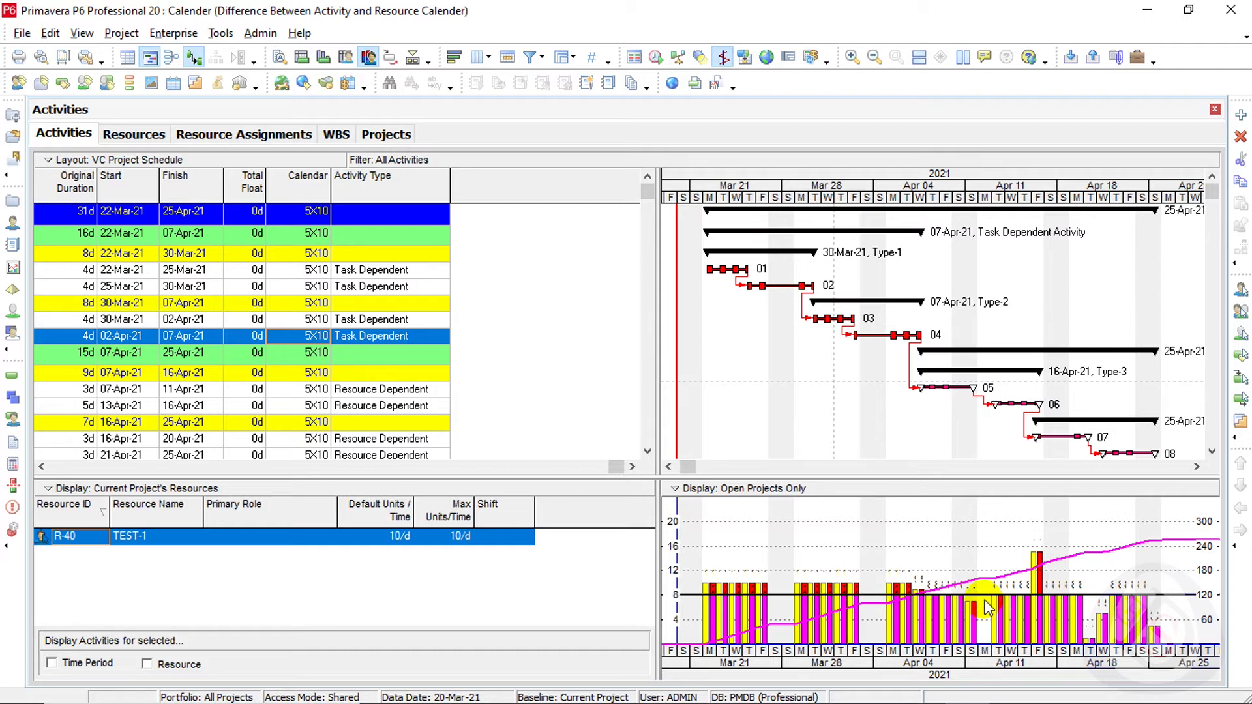
pyautogui.click(235, 134)
pyautogui.moveTo(1053, 463); pyautogui.dragTo(1111, 443)
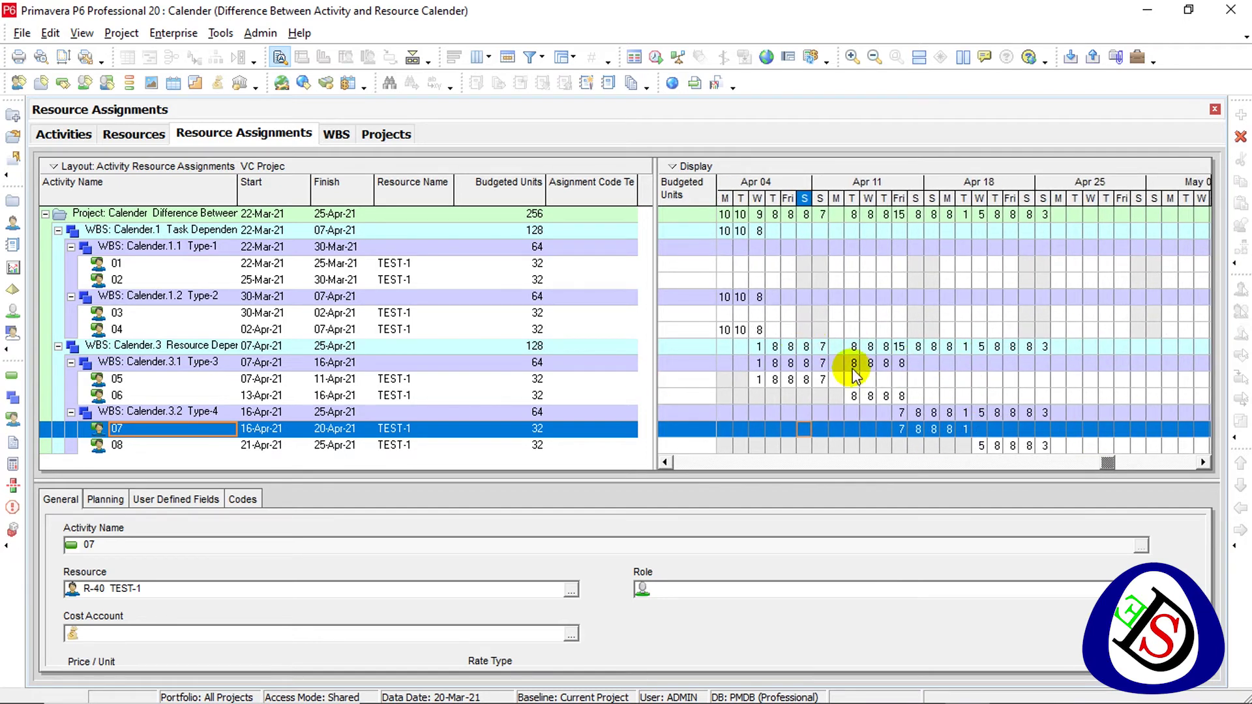
pyautogui.click(673, 461)
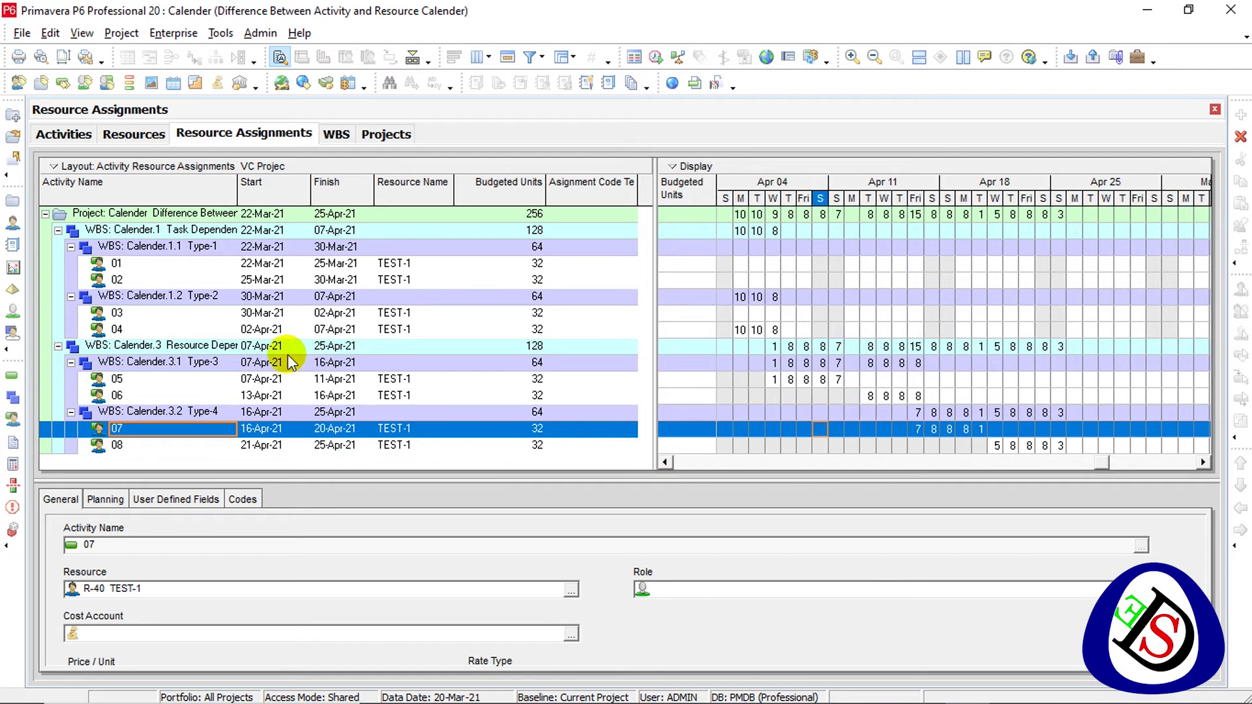
# Copy all resource assignment rows with their daily budgeted units and paste them into a new blank Excel workbook.
pyautogui.click(448, 331)
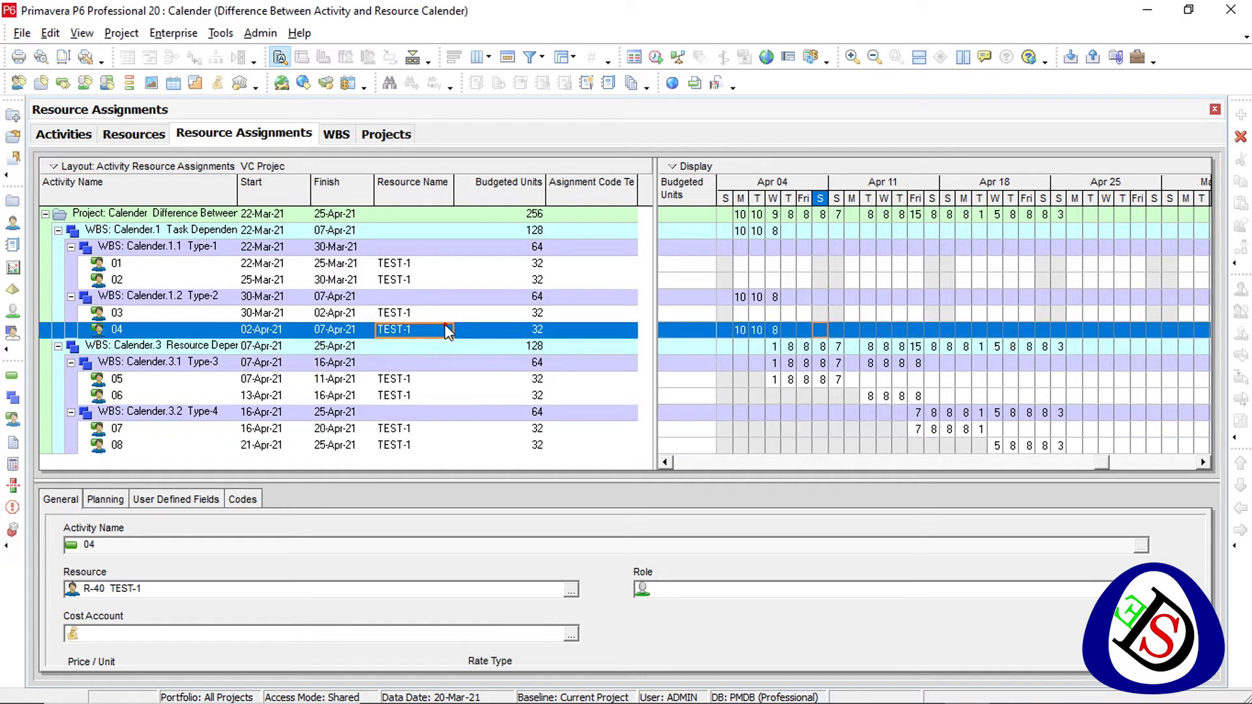
pyautogui.hotkey('ctrl', 'a')
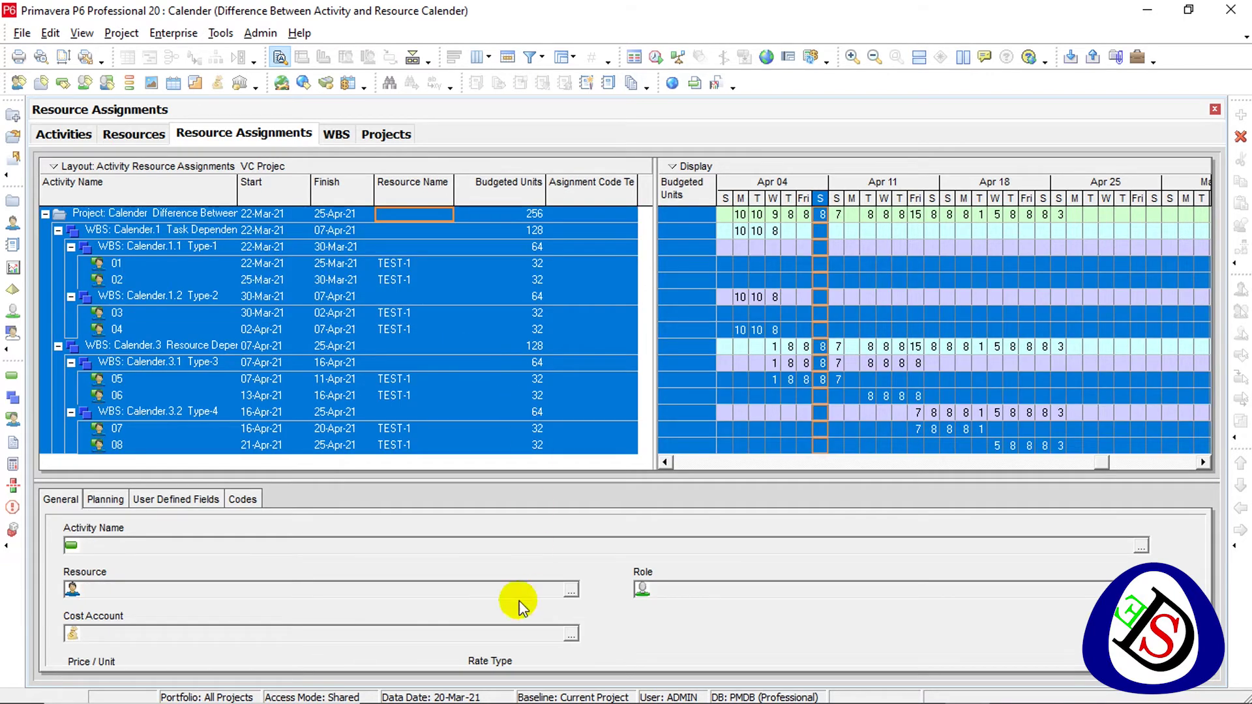
pyautogui.click(196, 687)
pyautogui.write('exce')
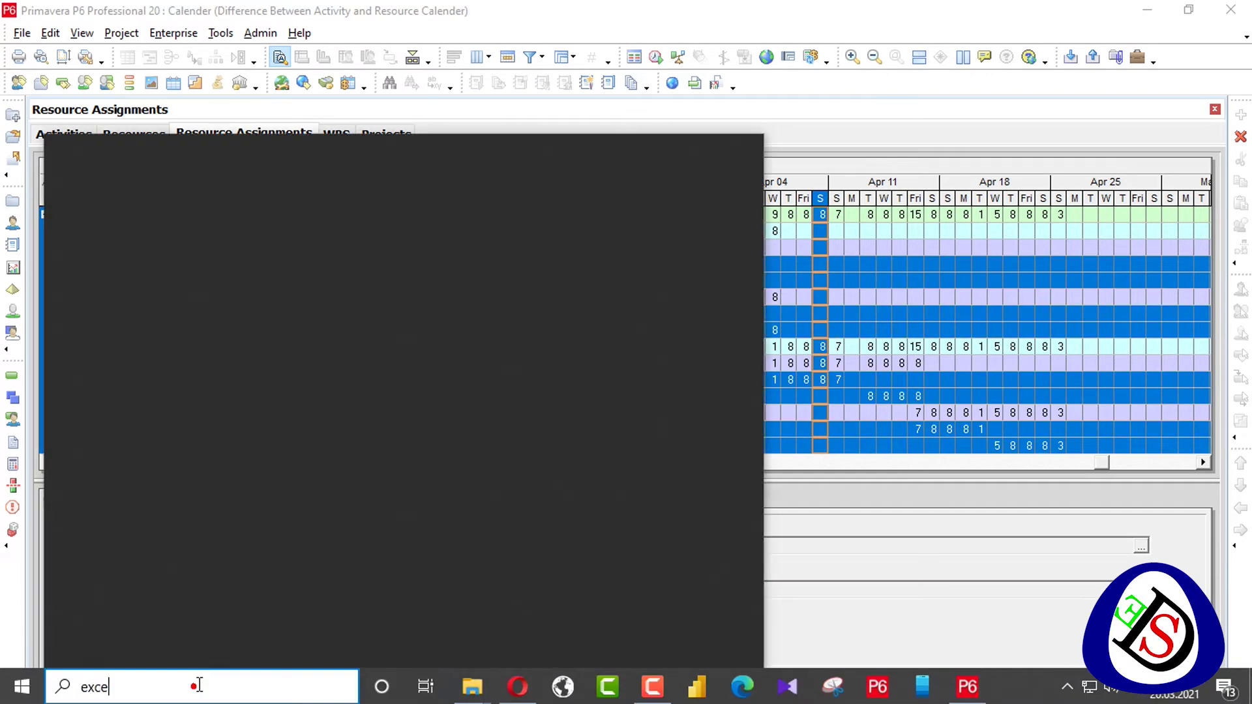
pyautogui.press('Return')
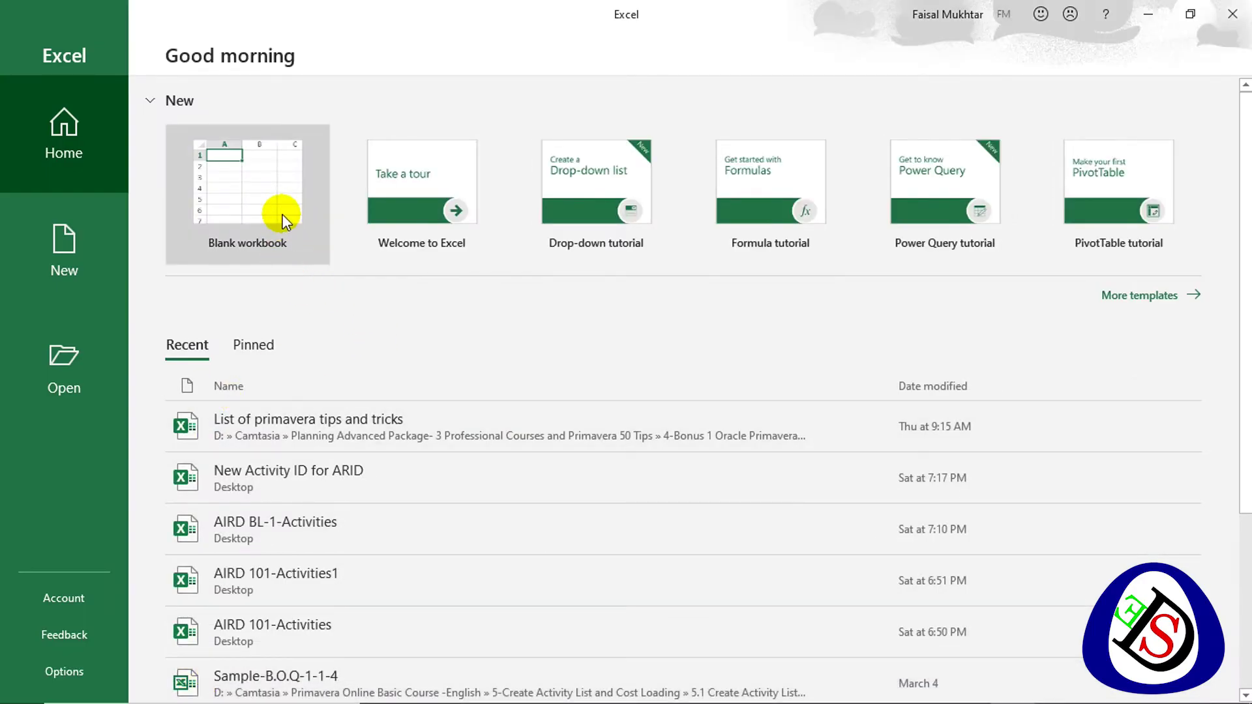
pyautogui.click(283, 221)
pyautogui.hotkey('ctrl', 'v')
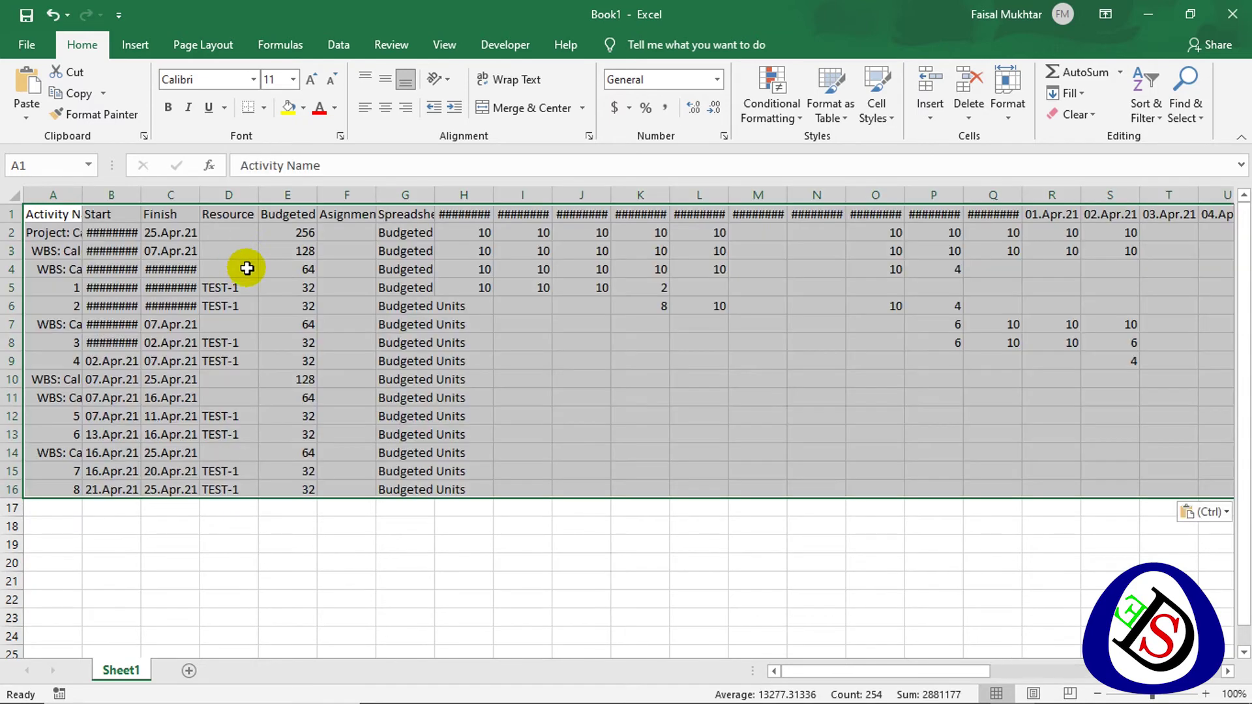
# Fit the Start column to its dates and widen the Spreadsheet Field column until its entries are readable.
pyautogui.click(464, 507)
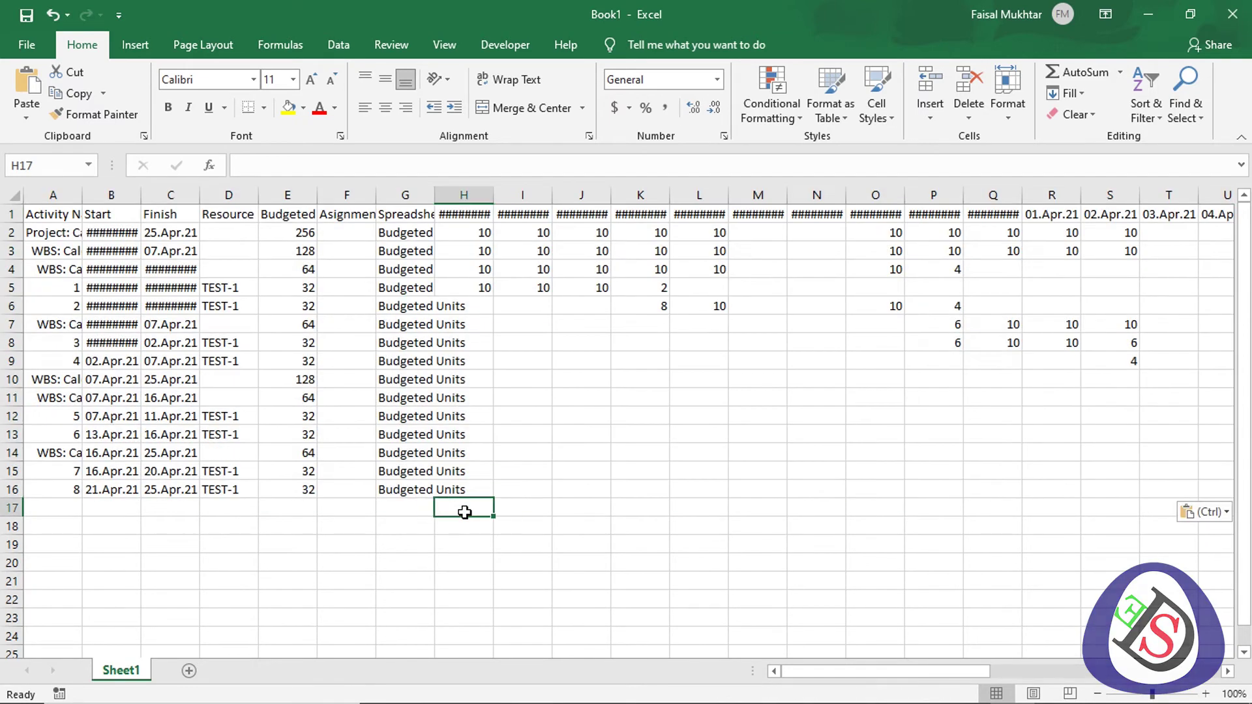
pyautogui.doubleClick(141, 196)
pyautogui.click(265, 343)
pyautogui.click(785, 454)
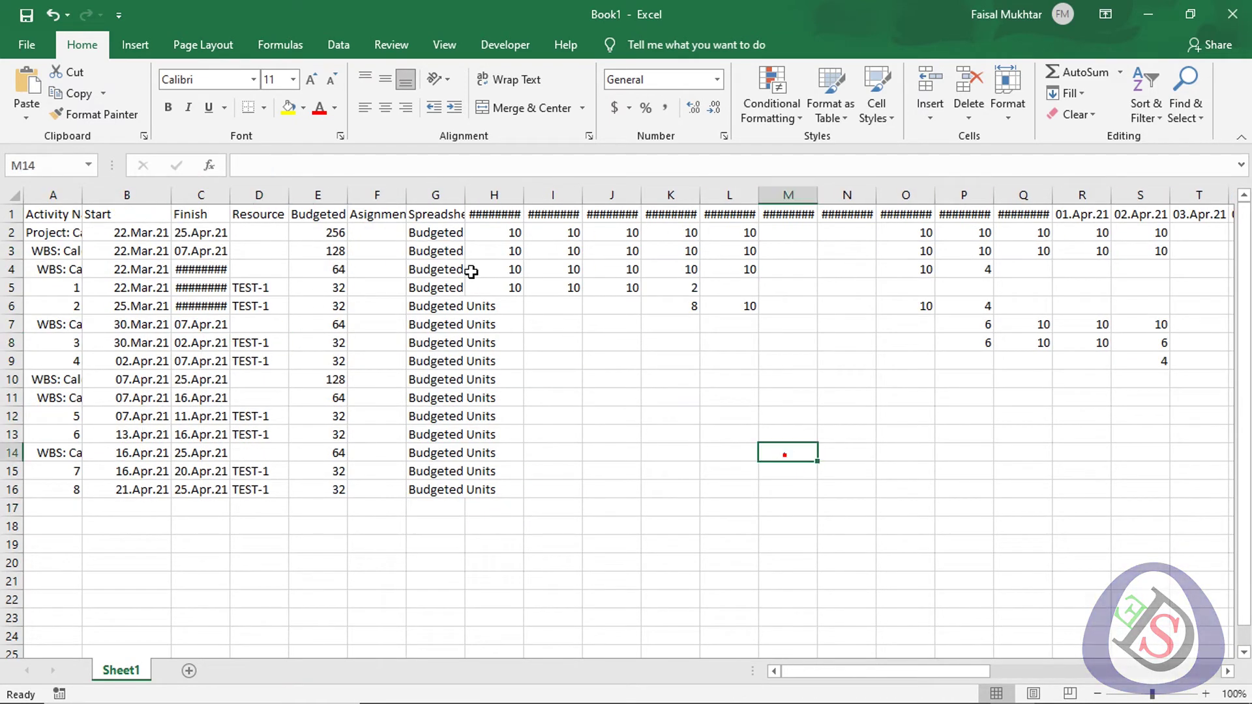
pyautogui.moveTo(464, 191); pyautogui.dragTo(508, 196)
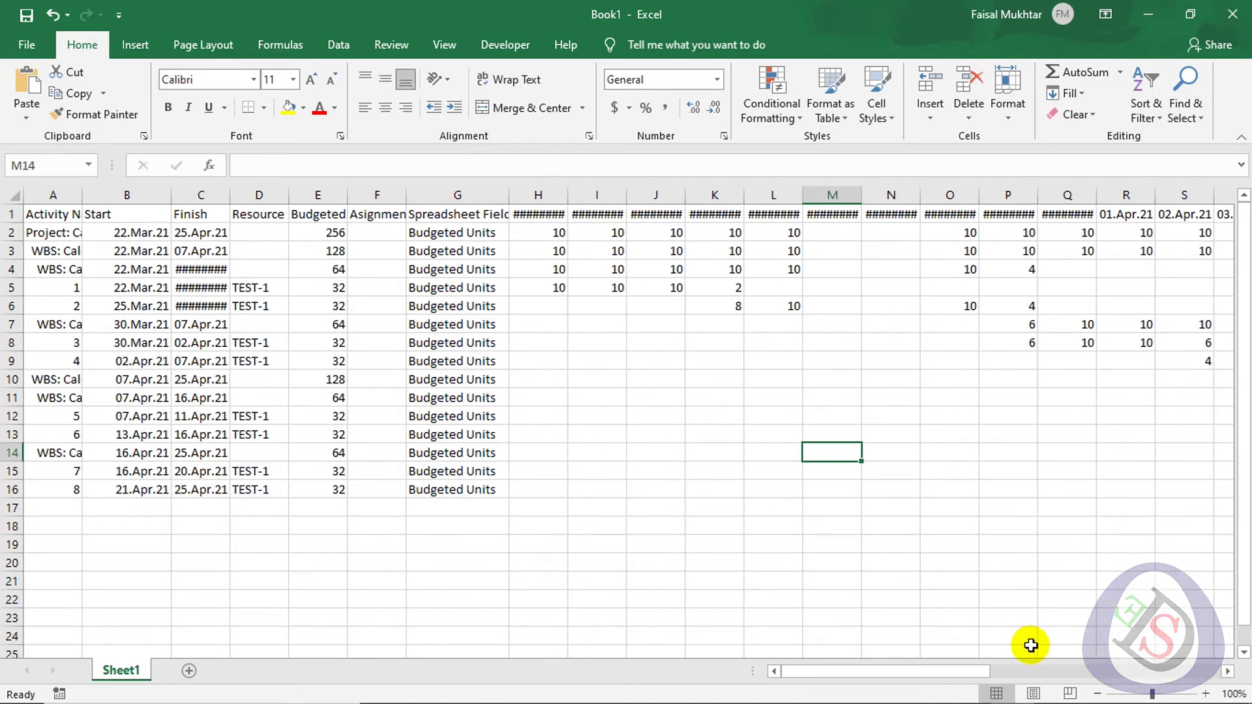
# Shrink the sheet view to 50% to examine the pasted daily budgeted units across March and April.
pyautogui.click(1097, 695)
pyautogui.click(1096, 695)
pyautogui.click(1097, 694)
pyautogui.click(1046, 589)
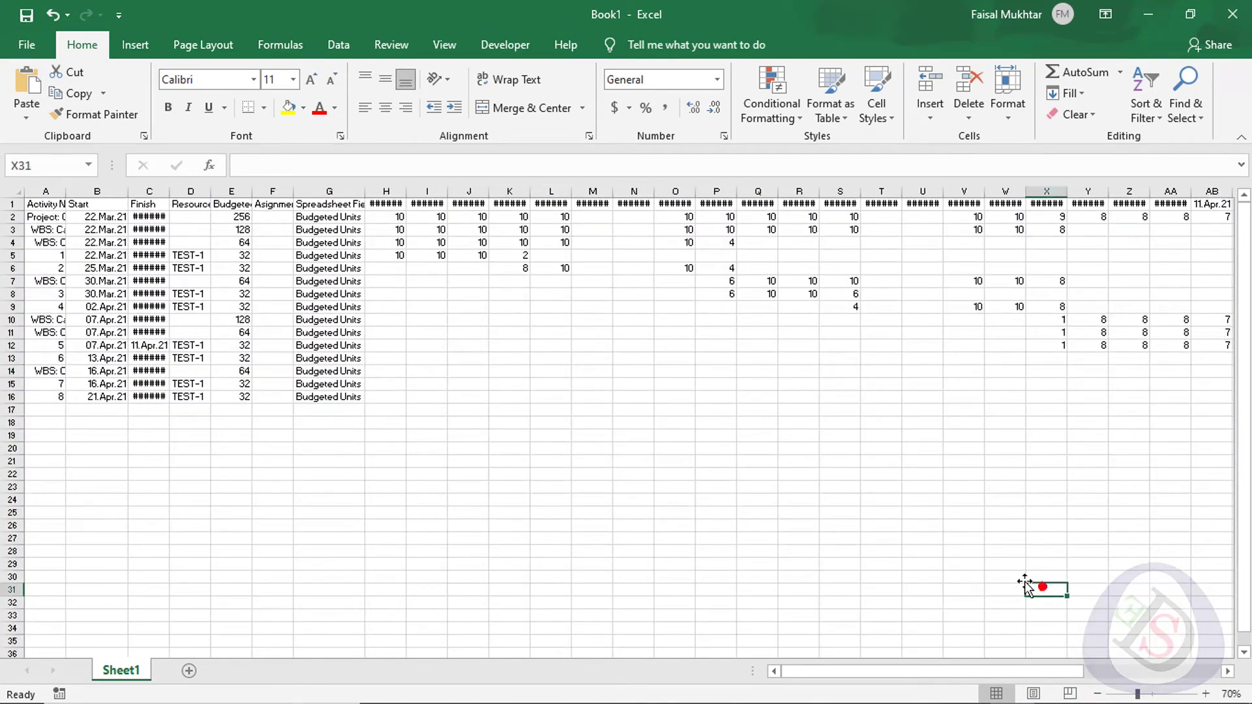
pyautogui.click(1096, 695)
pyautogui.click(1096, 694)
pyautogui.click(1026, 549)
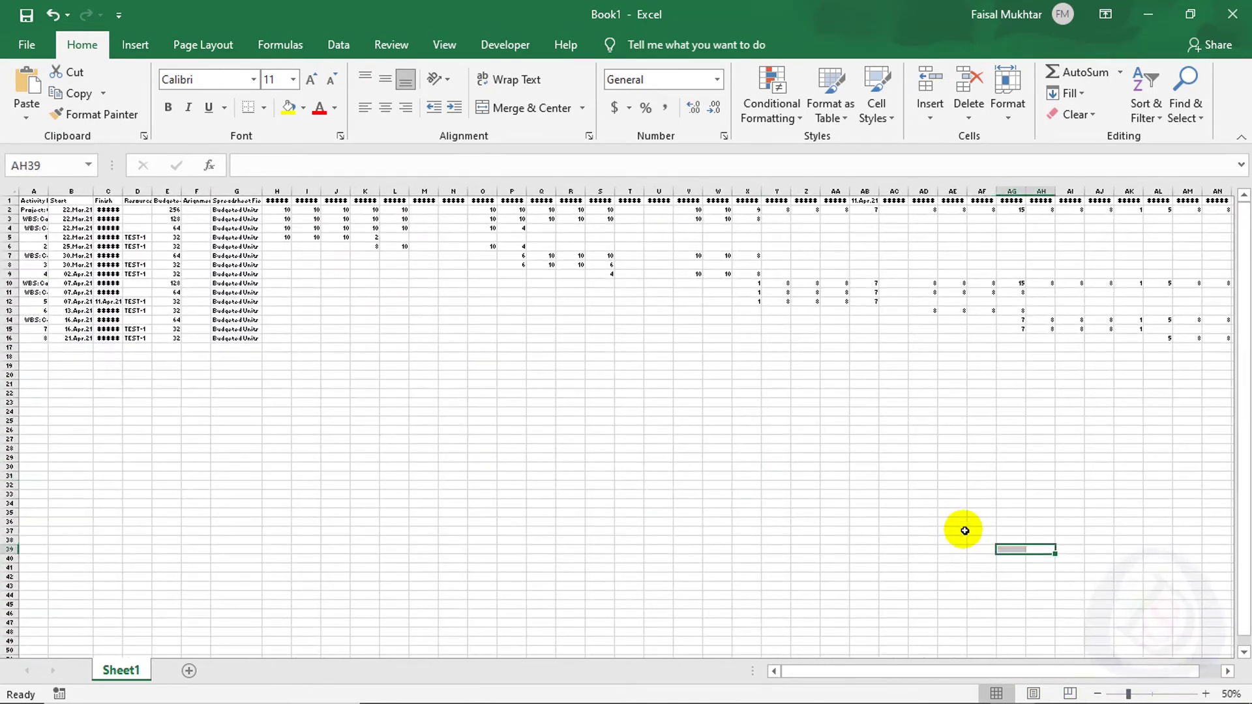
pyautogui.click(1093, 695)
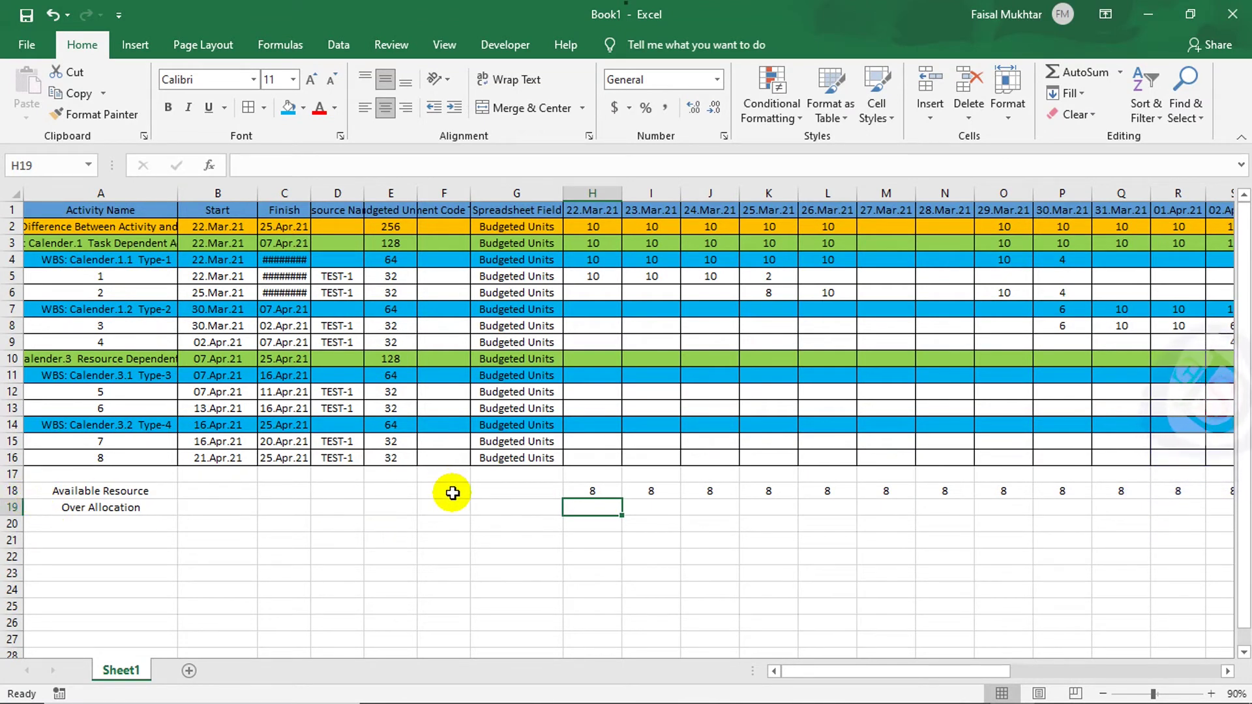
# Calculate the over allocation for 22 March in H19 as =H18-H2 and fill the formula across the following dates.
pyautogui.write('=')
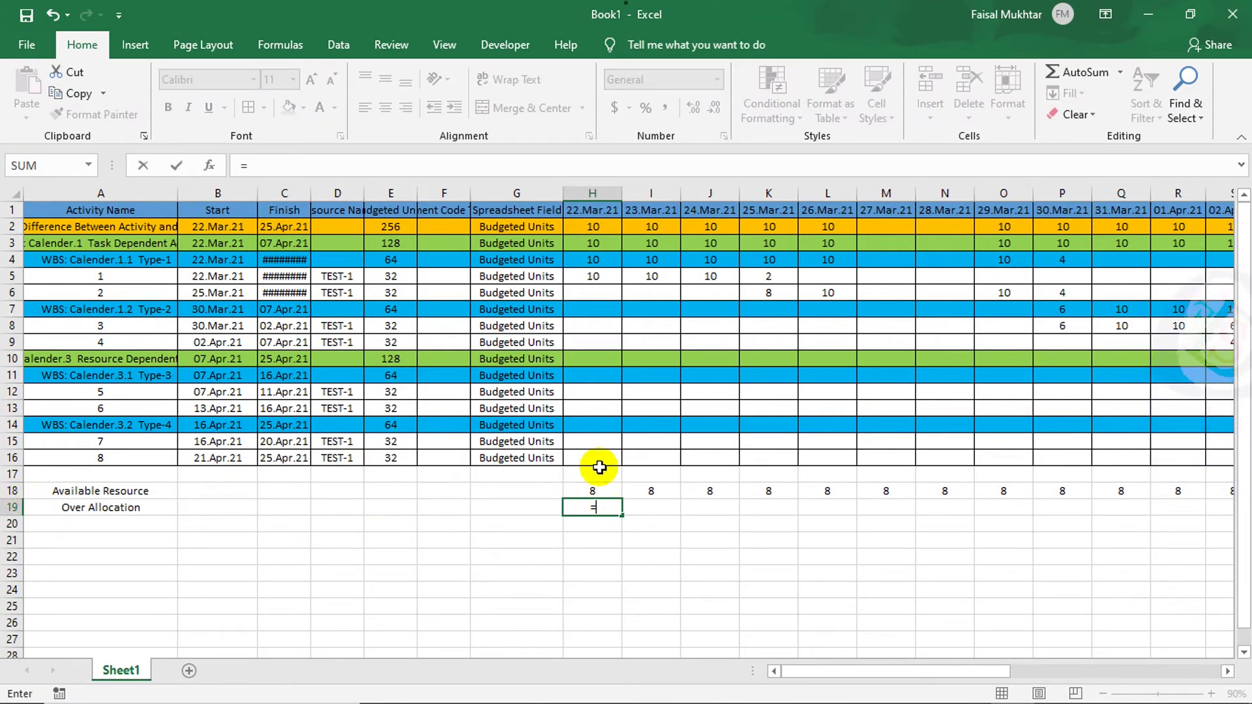
pyautogui.click(596, 490)
pyautogui.write('-')
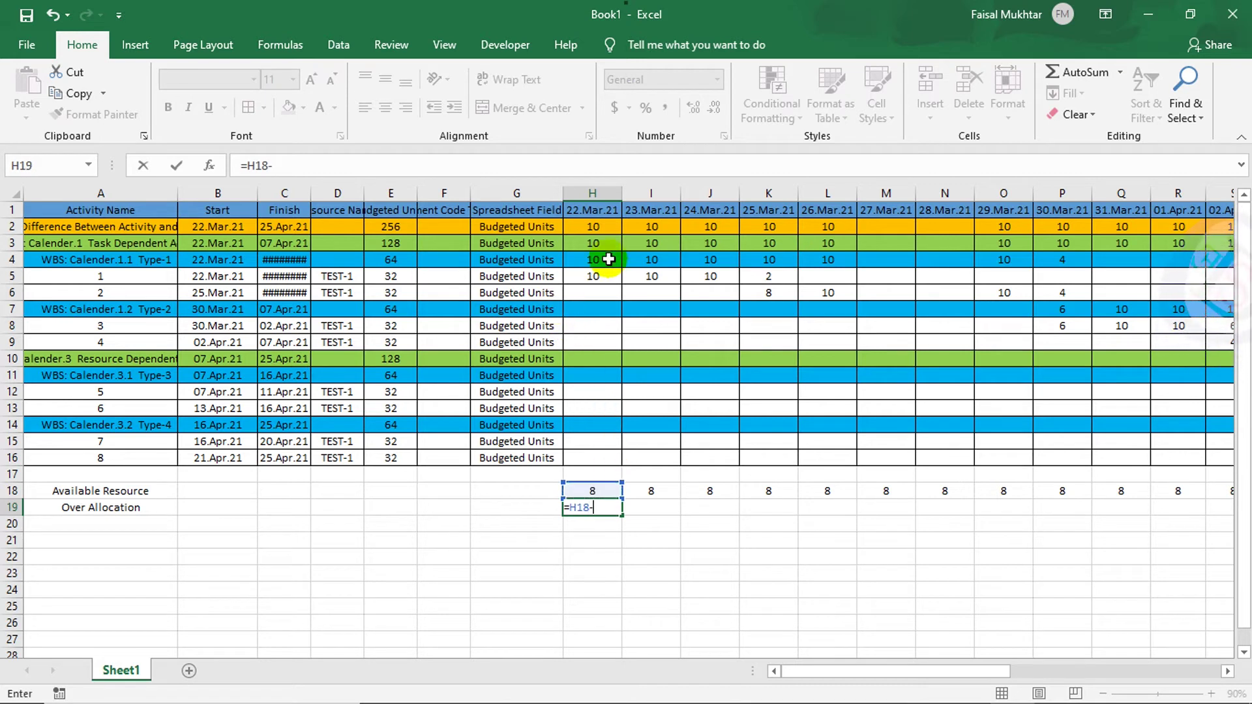
pyautogui.write('H2')
pyautogui.press('Return')
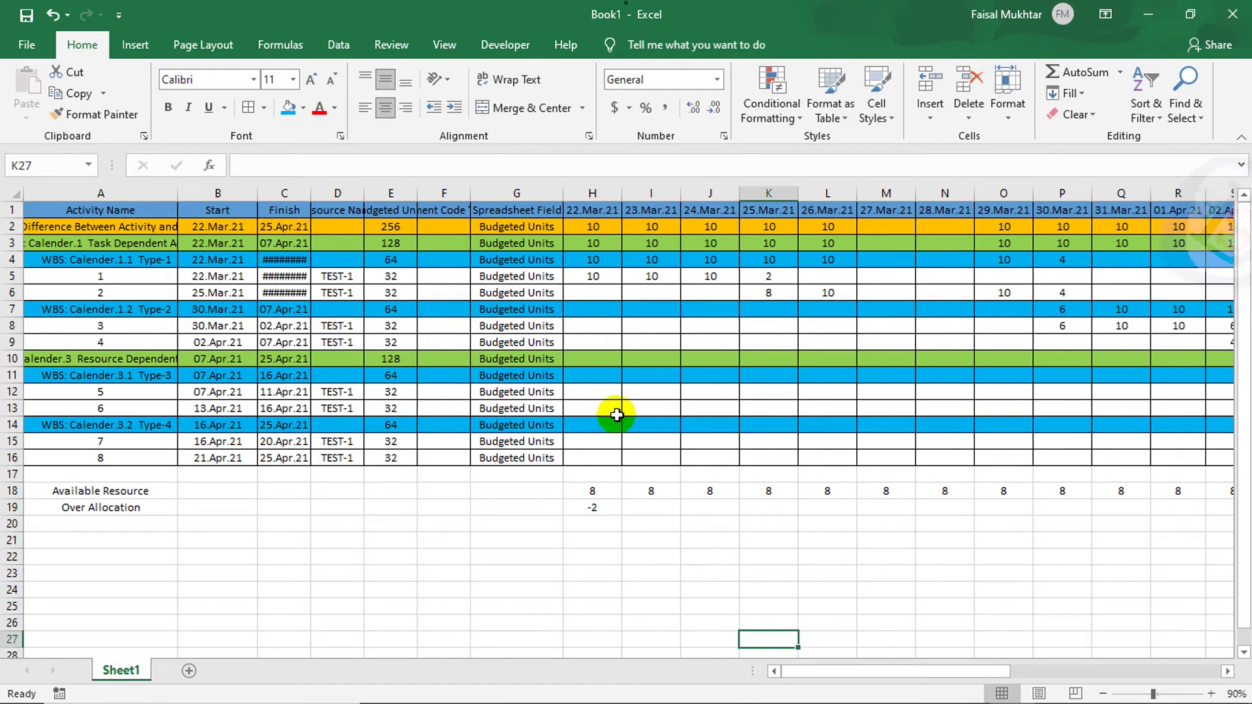
pyautogui.click(592, 507)
pyautogui.moveTo(626, 524); pyautogui.dragTo(1185, 506)
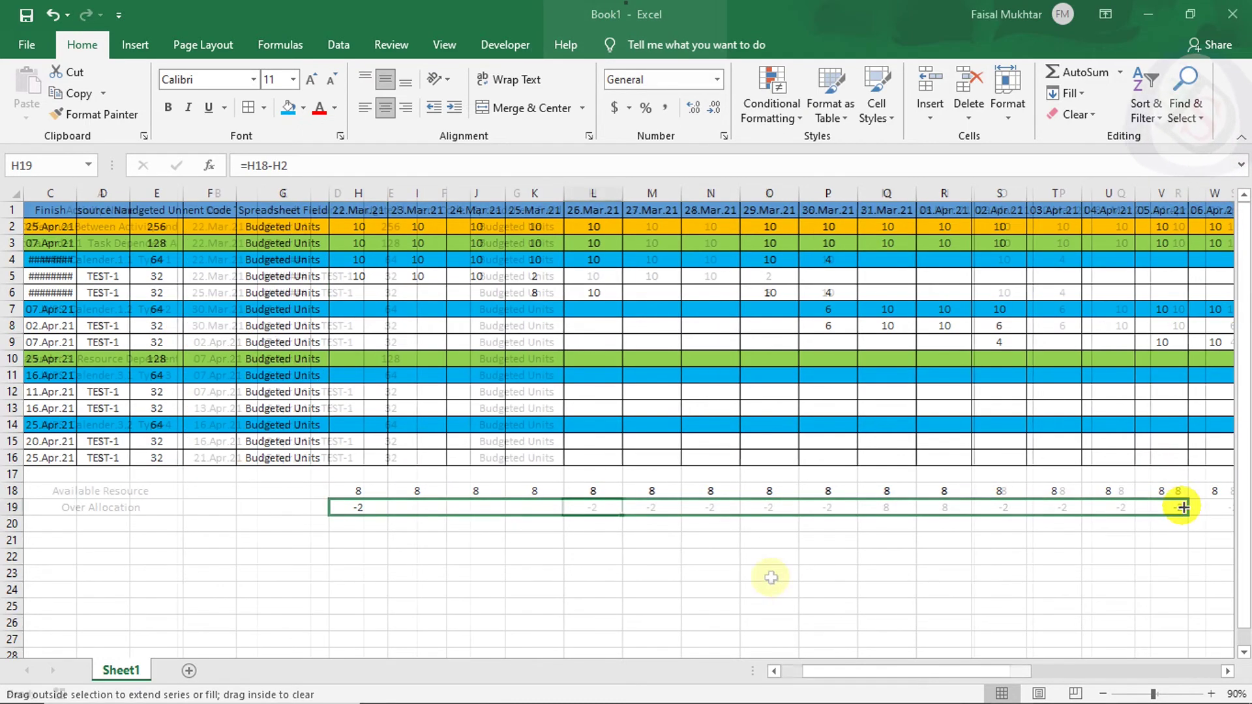
# Examine the available resource and over allocation rows on the weekends of 27 March and 3 April, the week of 29 March, and into mid-April.
pyautogui.click(827, 557)
pyautogui.hscroll(-2, 925, 637)
pyautogui.moveTo(945, 664); pyautogui.dragTo(1007, 665)
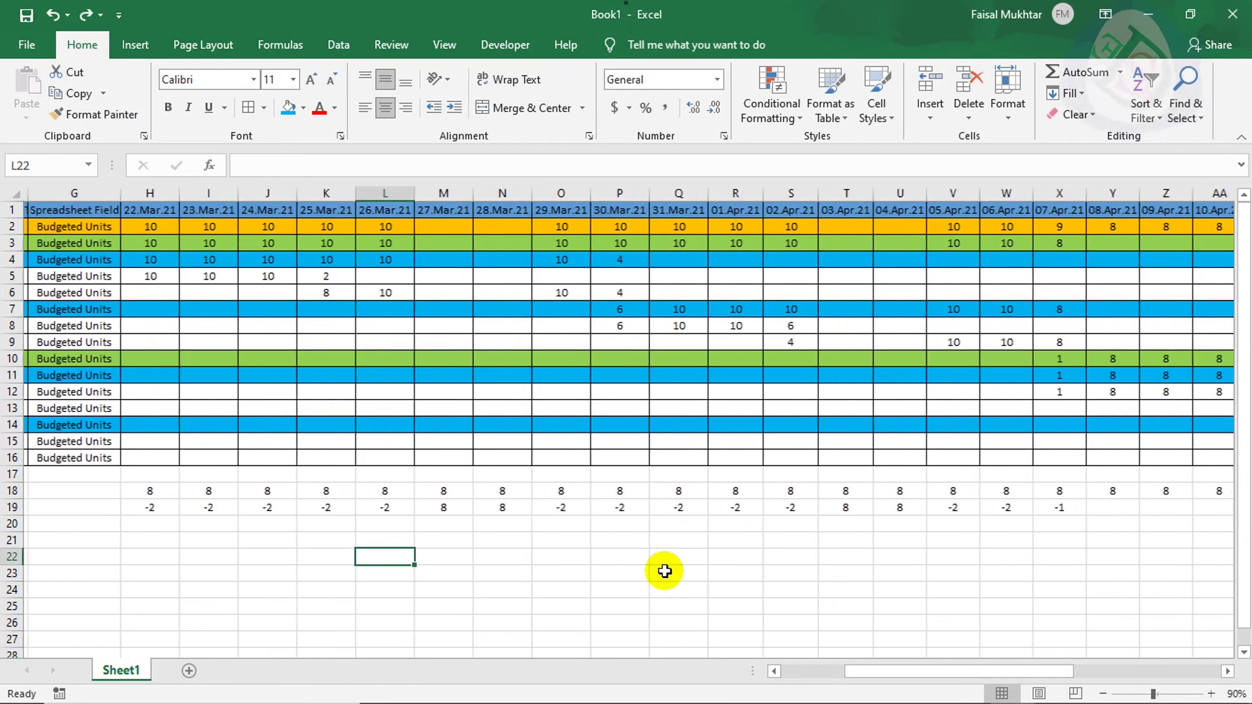
pyautogui.moveTo(447, 491); pyautogui.dragTo(502, 507)
pyautogui.moveTo(824, 491); pyautogui.dragTo(897, 510)
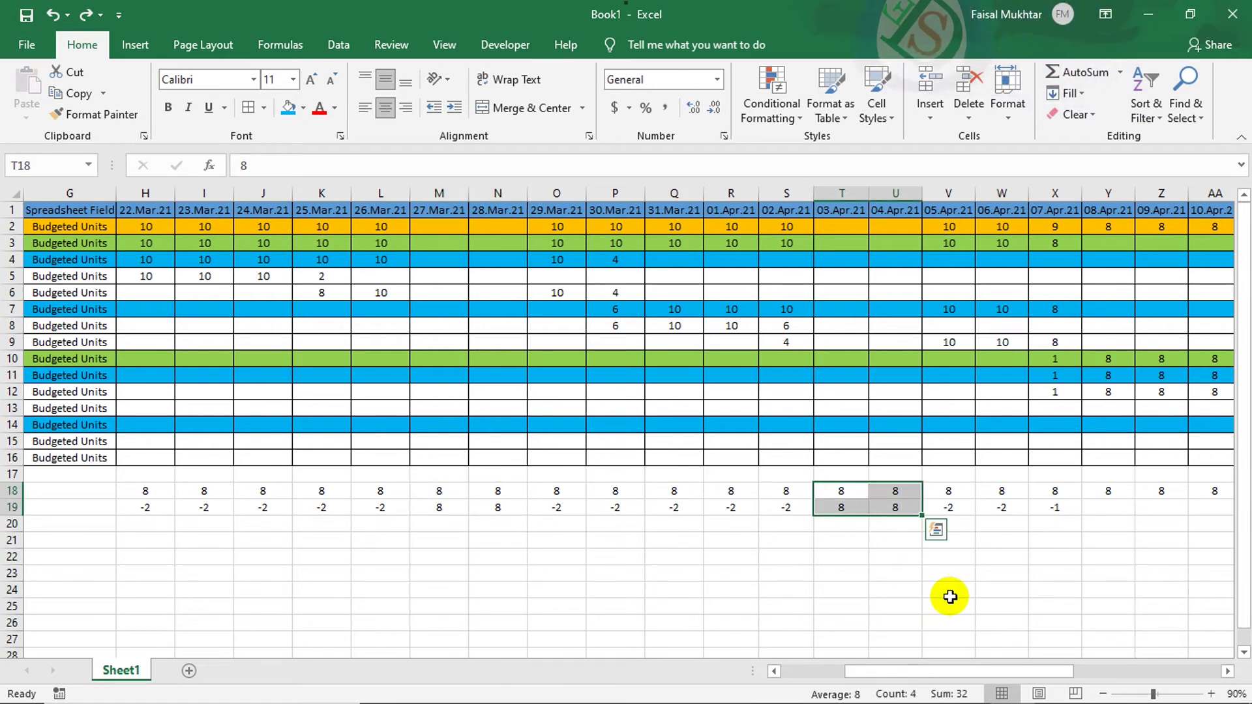
pyautogui.click(562, 512)
pyautogui.moveTo(585, 516); pyautogui.dragTo(806, 508)
pyautogui.moveTo(872, 671); pyautogui.dragTo(917, 668)
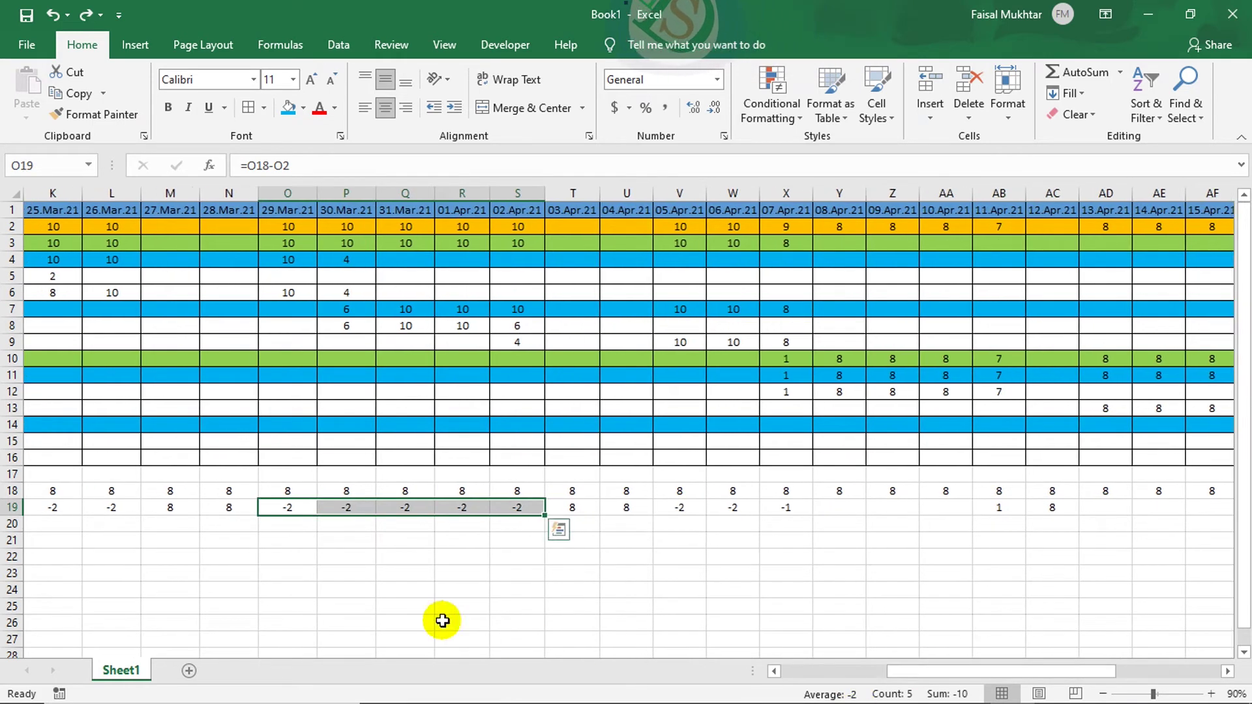
pyautogui.click(764, 574)
pyautogui.moveTo(703, 692)
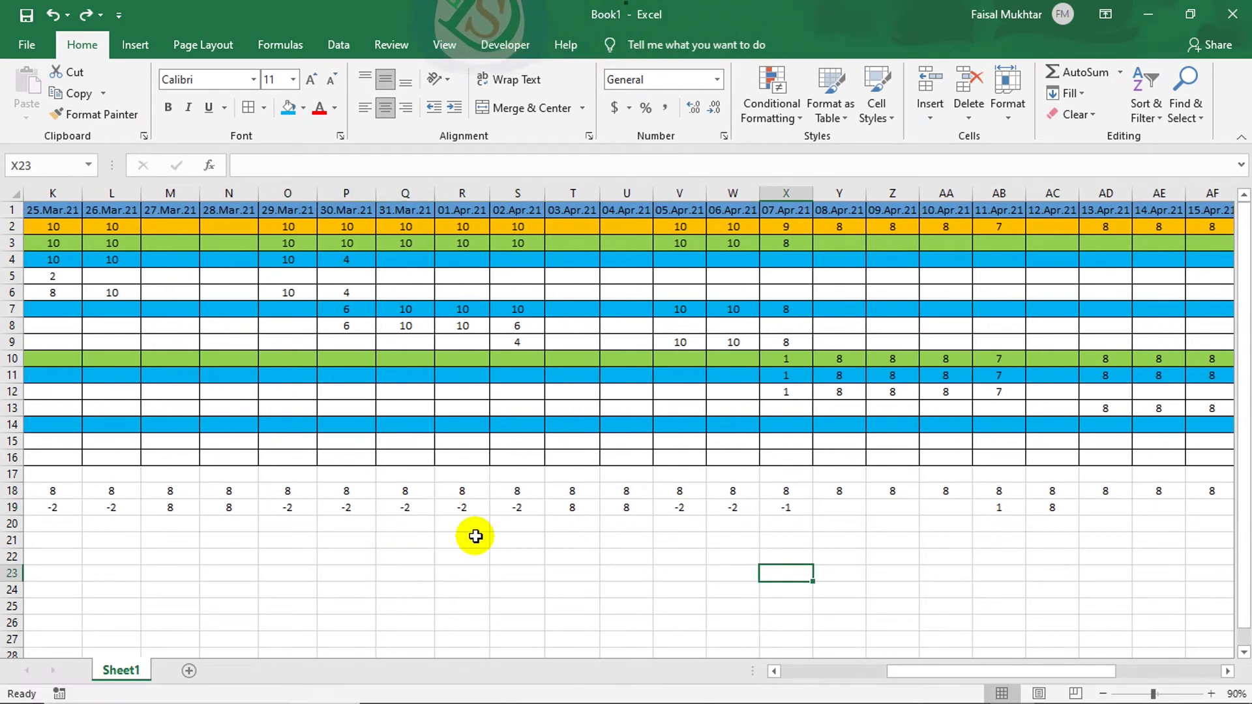
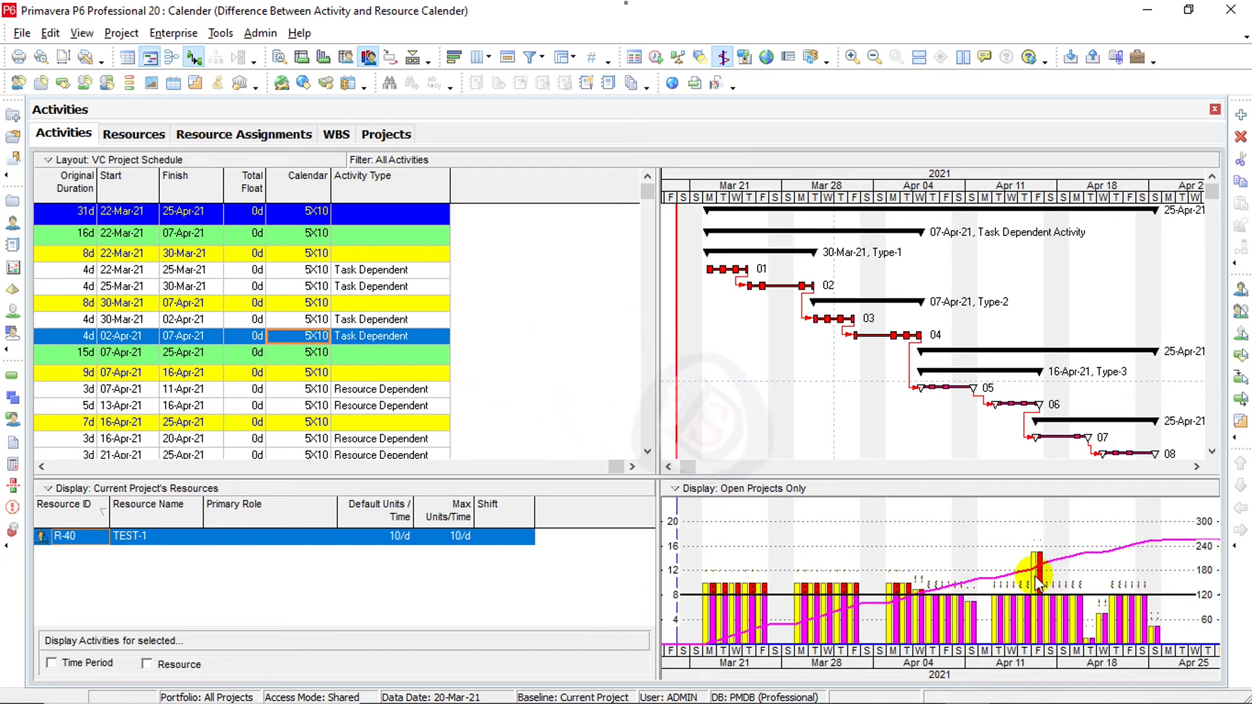
# Switch to the Excel sheet and examine the over allocation for 16 April 2021 against its daily units.
pyautogui.moveTo(938, 688)
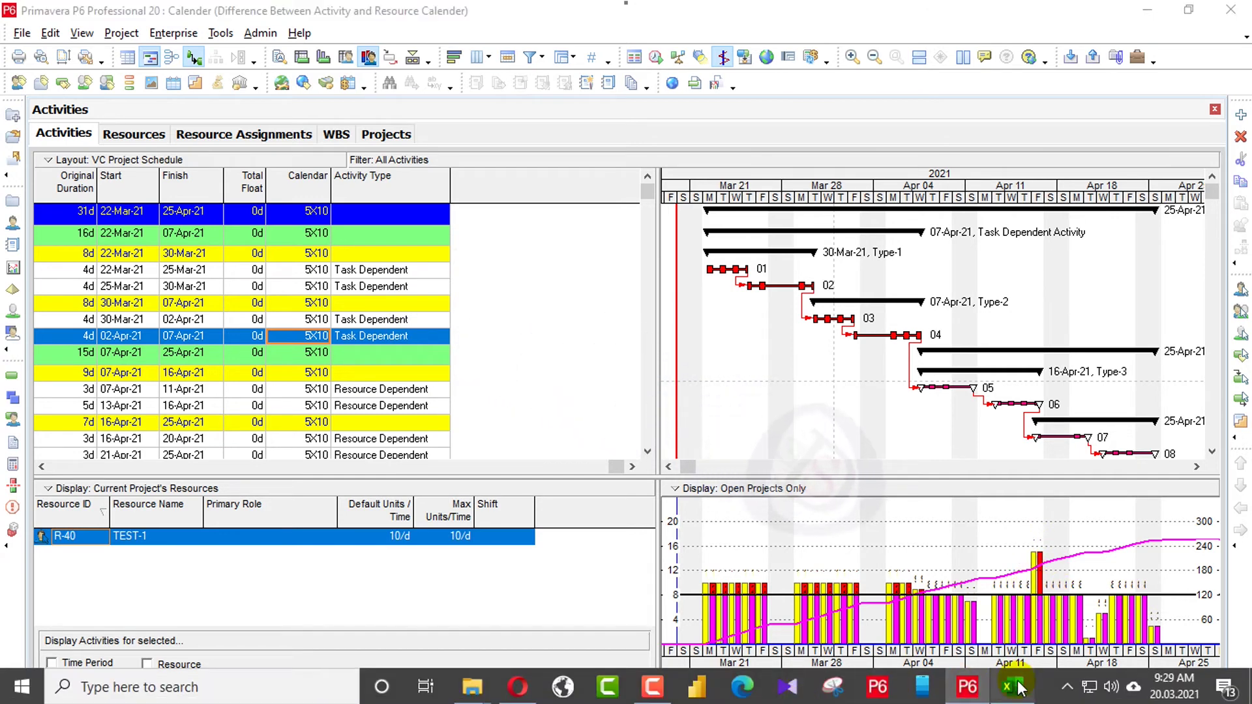
pyautogui.click(1011, 687)
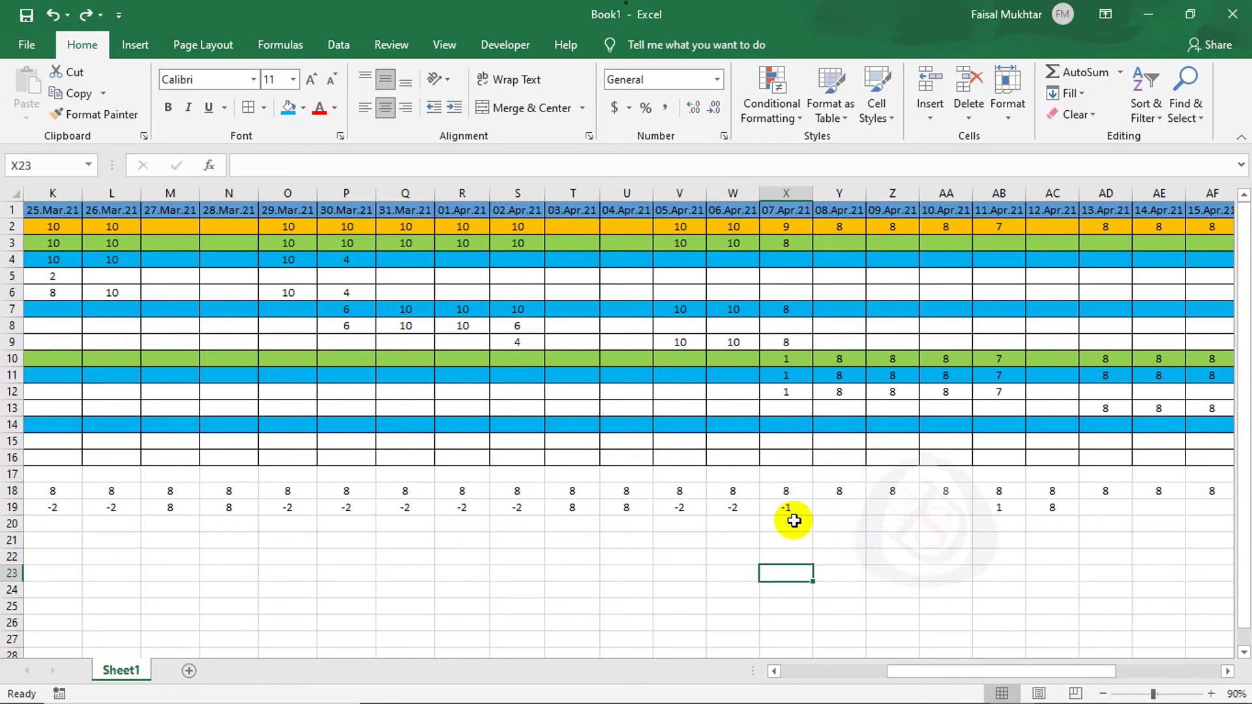
pyautogui.moveTo(1028, 670); pyautogui.dragTo(1104, 669)
pyautogui.click(848, 519)
pyautogui.moveTo(849, 516); pyautogui.dragTo(847, 211)
pyautogui.click(851, 210)
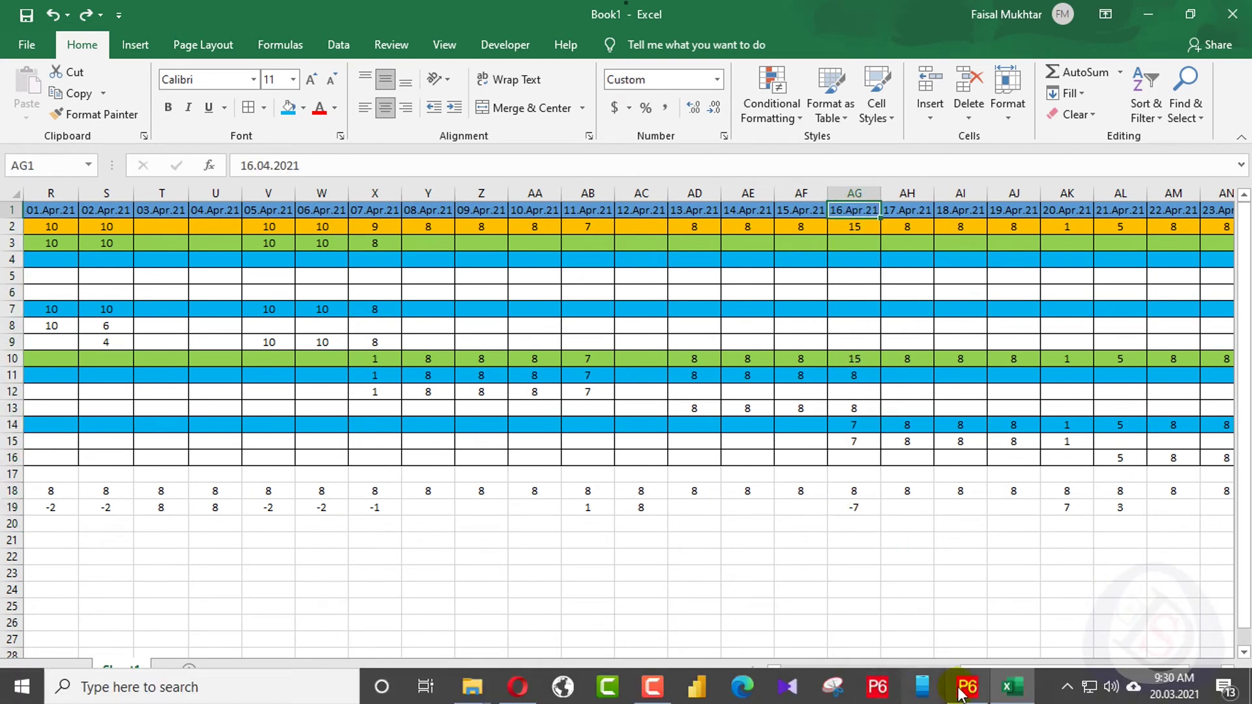
# Switch back to Primavera P6 and reschedule the project from the Activities view.
pyautogui.click(953, 688)
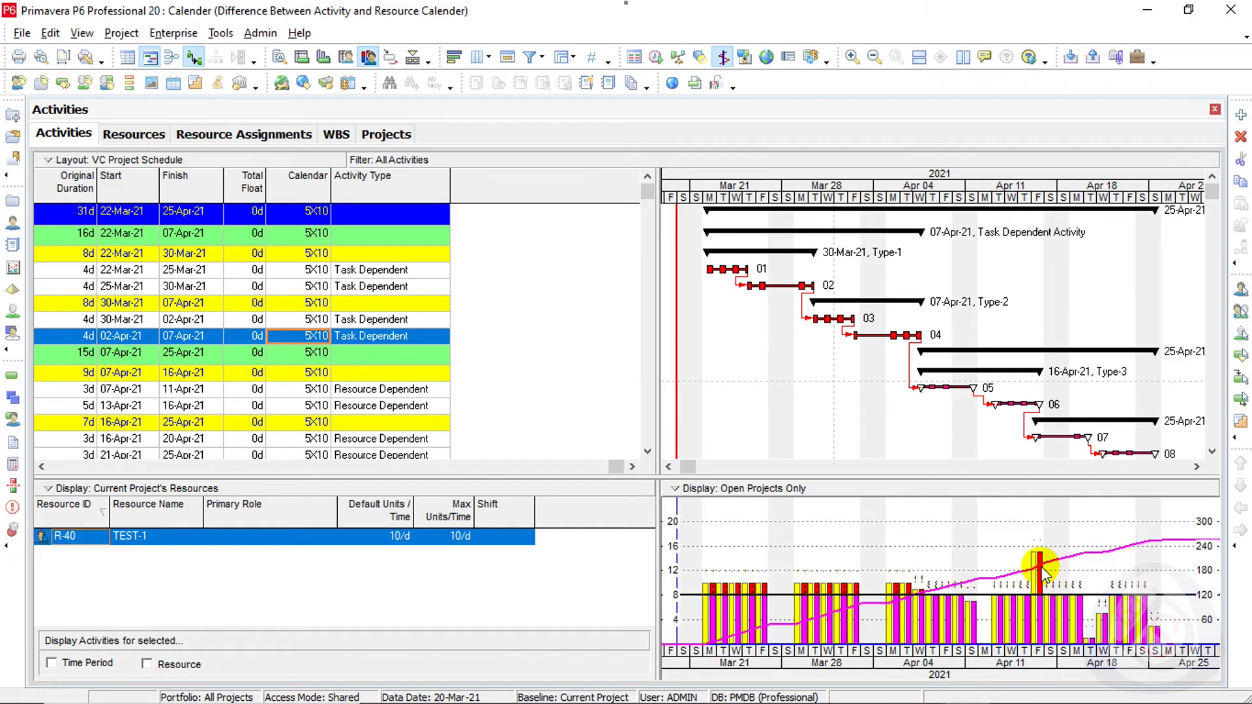
pyautogui.click(210, 134)
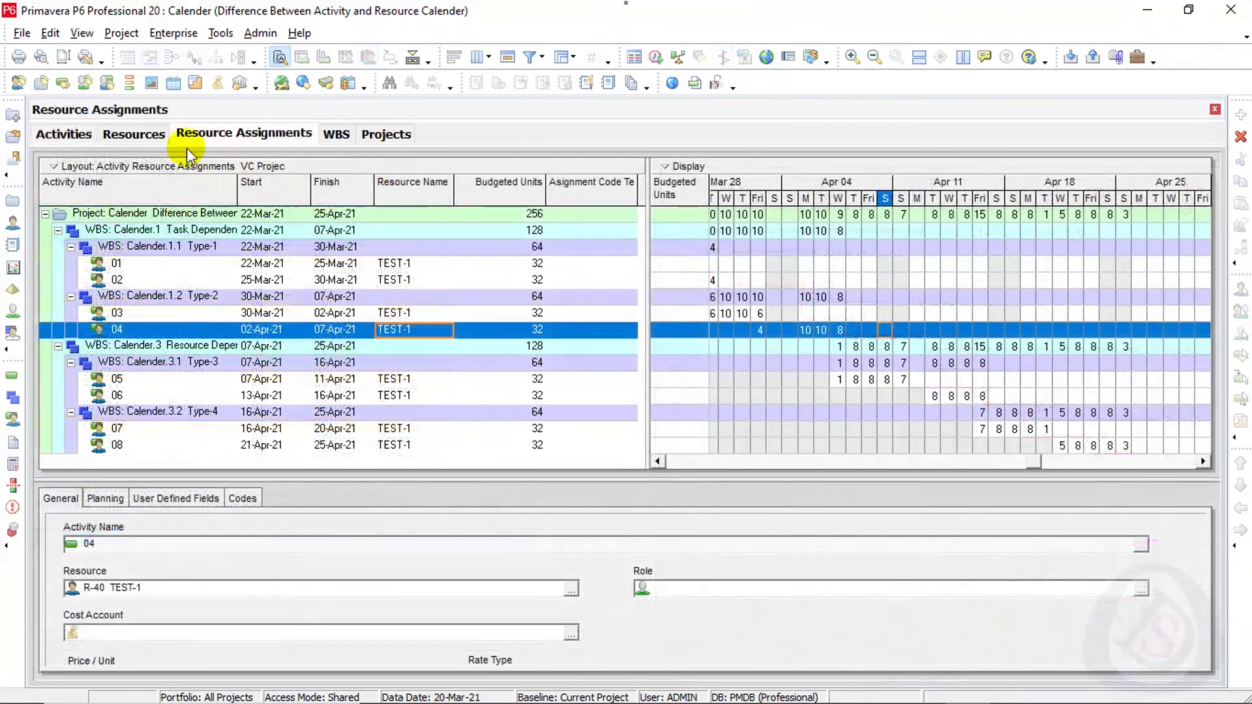
pyautogui.click(65, 135)
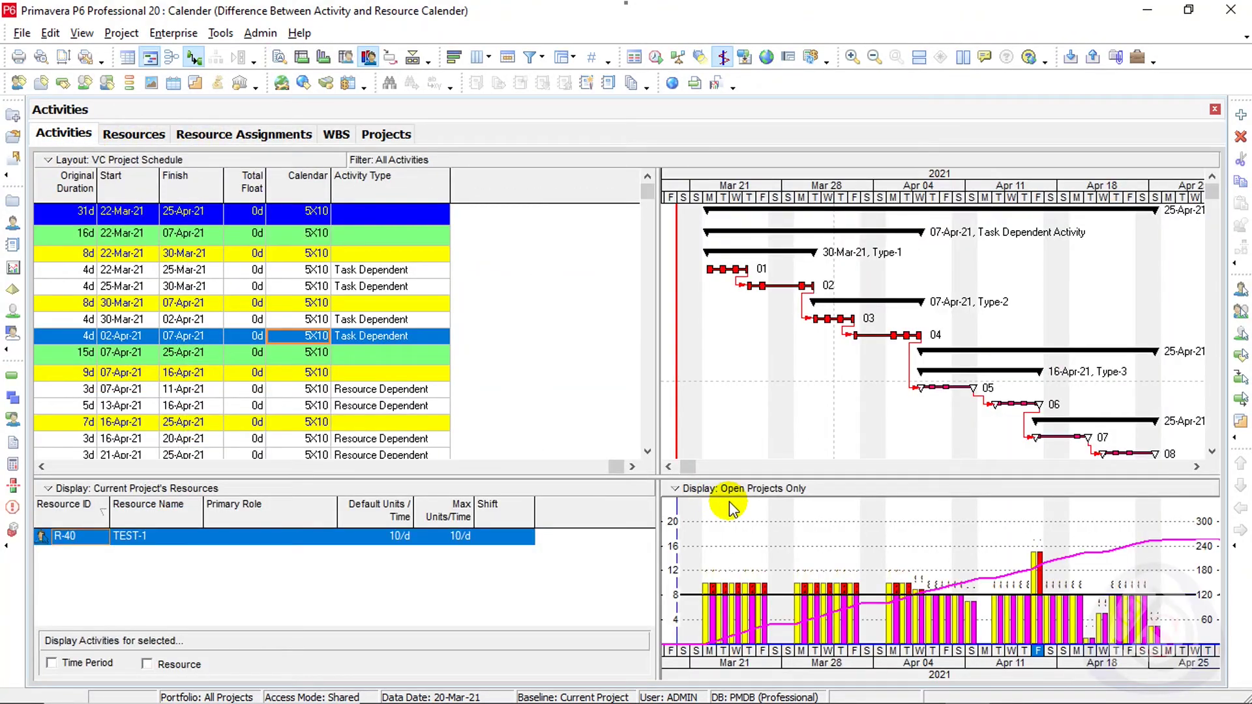
pyautogui.press('F9')
pyautogui.press('Return')
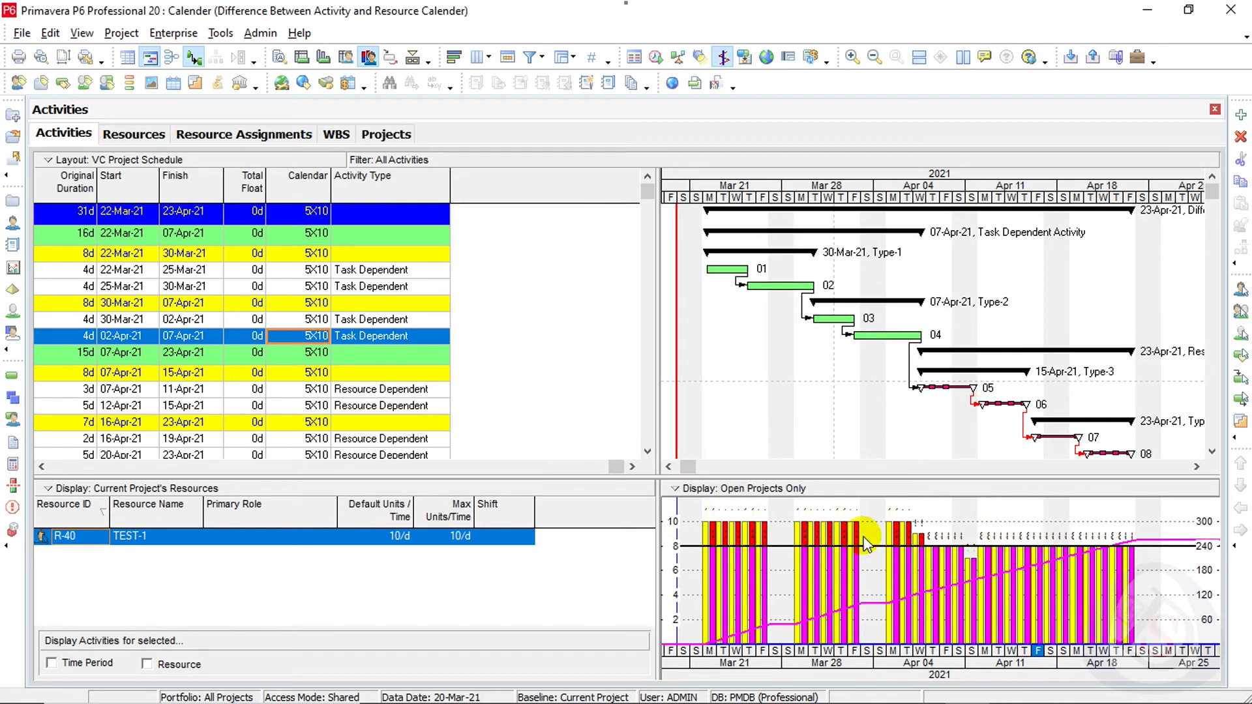
# Copy the rescheduled resource assignments 01 to 08 with their daily budgeted units and paste them into the Excel sheet at A25.
pyautogui.moveTo(545, 467); pyautogui.dragTo(376, 424)
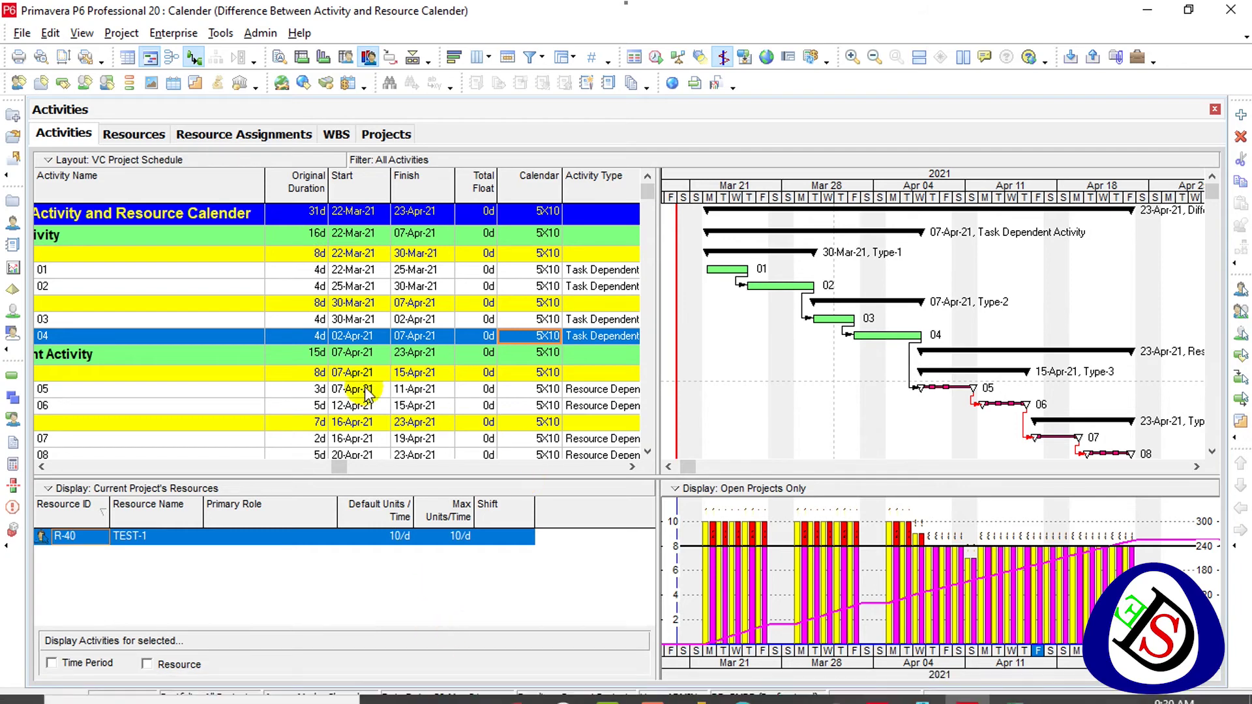
pyautogui.click(281, 132)
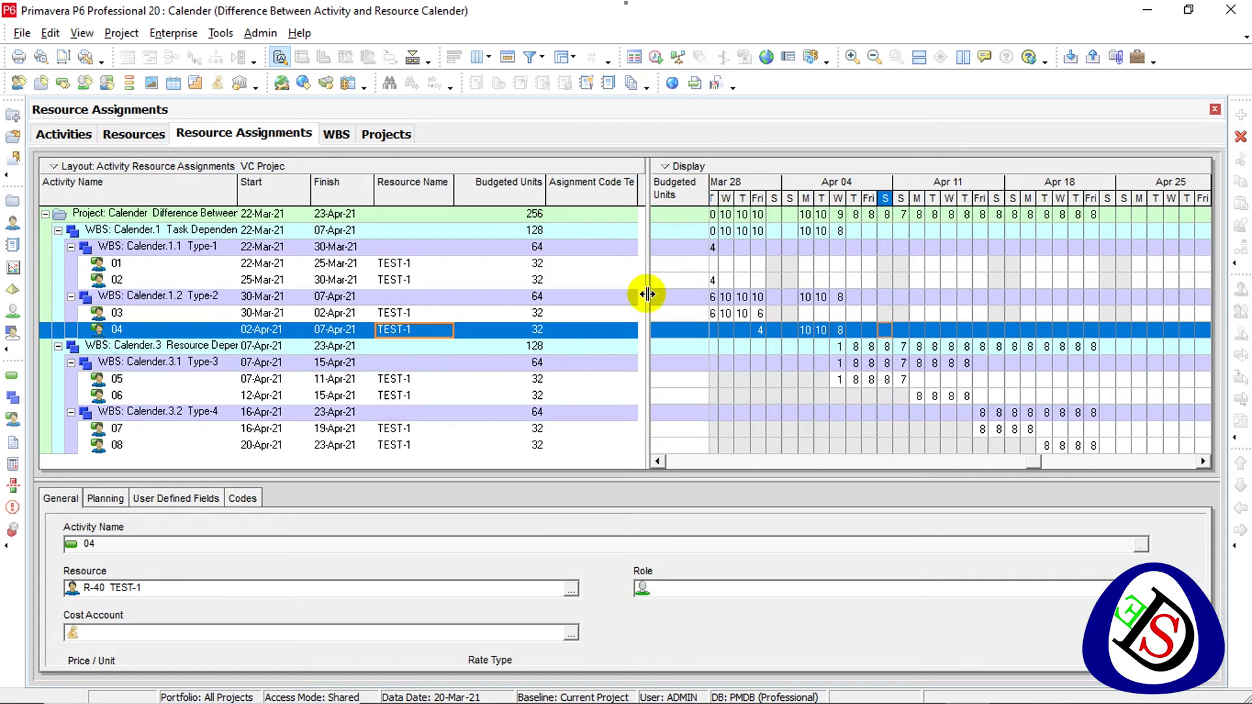
pyautogui.click(657, 461)
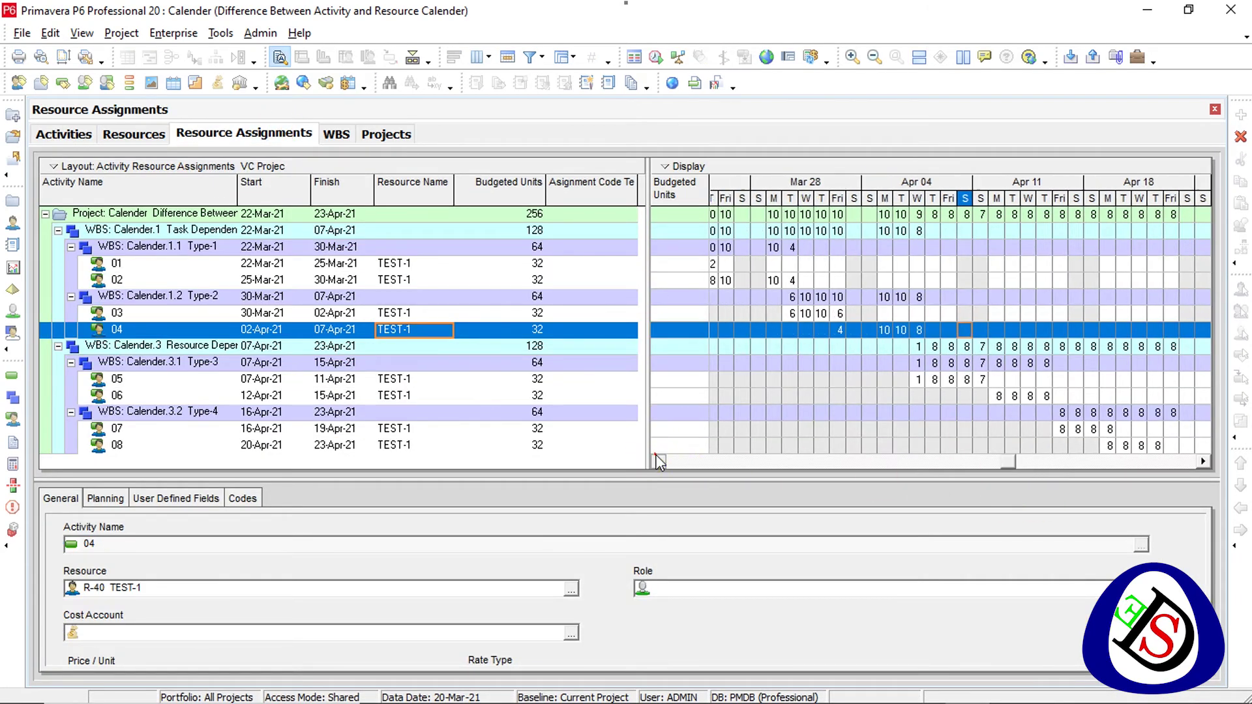
pyautogui.click(659, 461)
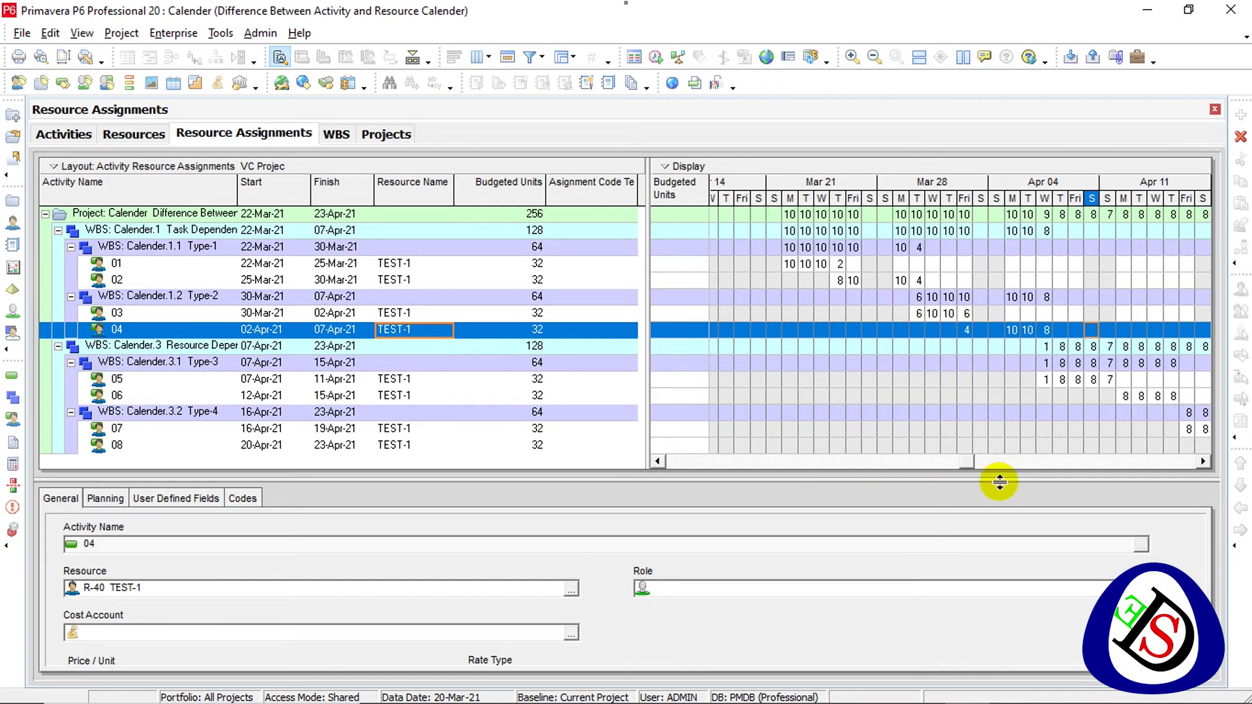
pyautogui.click(1204, 461)
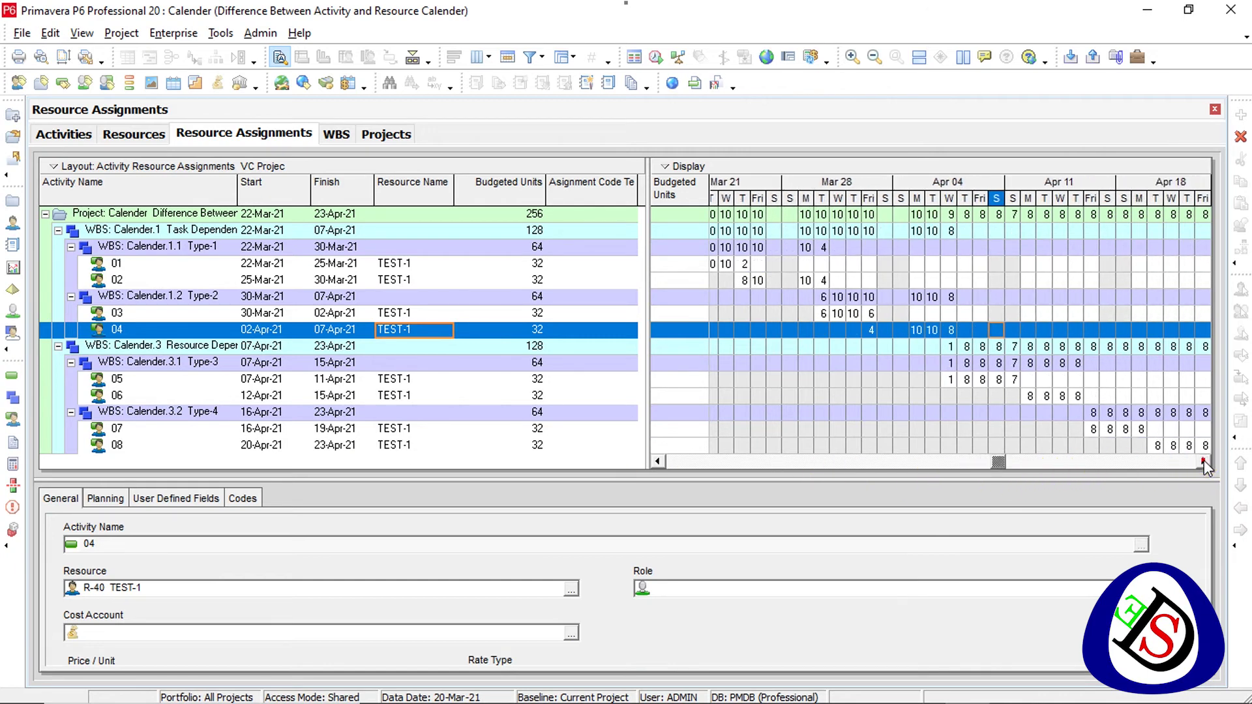
pyautogui.click(664, 462)
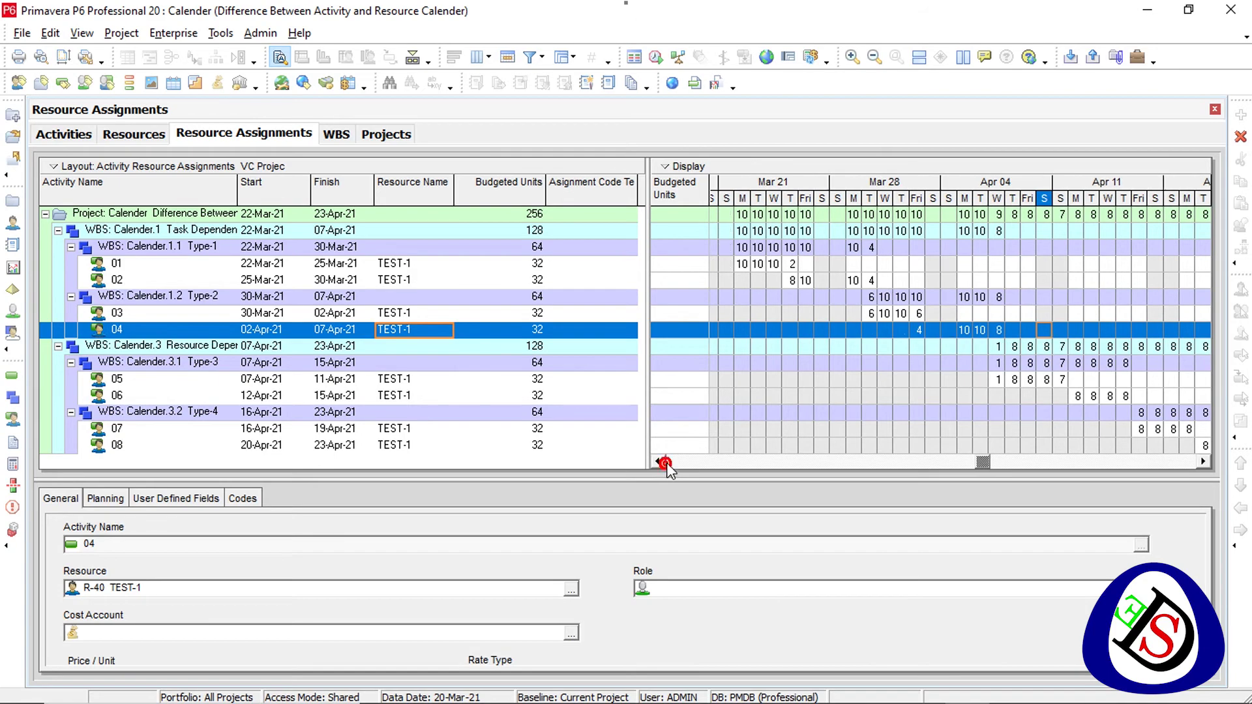
pyautogui.moveTo(98, 263); pyautogui.dragTo(77, 450)
pyautogui.click(939, 691)
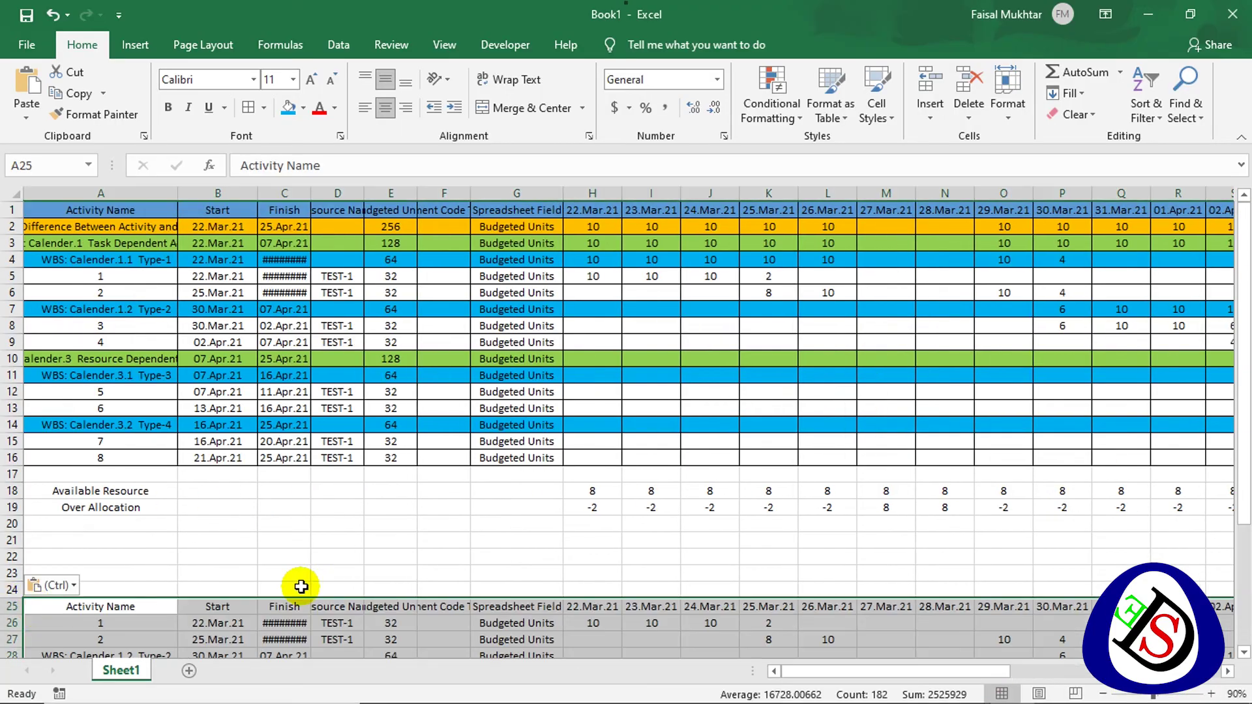
# Copy the pasted daily units of activities 1 to 4 onto their rows in the upper table, starting at H5 and H8.
pyautogui.scroll(-6, 299, 587)
pyautogui.moveTo(587, 330); pyautogui.dragTo(763, 326)
pyautogui.moveTo(1079, 345); pyautogui.dragTo(1129, 338)
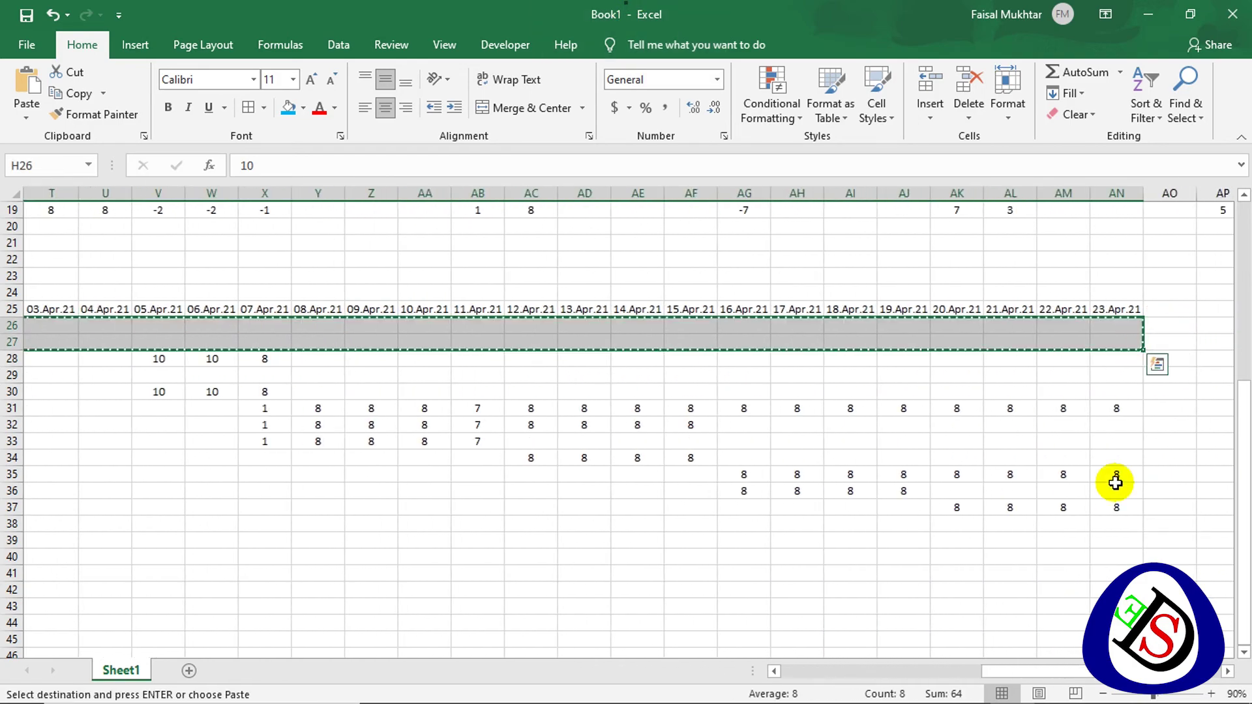
pyautogui.hotkey('ctrl', 'c')
pyautogui.hotkey('ctrl', 'Home')
pyautogui.click(597, 372)
pyautogui.scroll(-6, 747, 584)
pyautogui.moveTo(339, 368); pyautogui.dragTo(978, 637)
pyautogui.hotkey('ctrl', 'Home')
pyautogui.click(1146, 481)
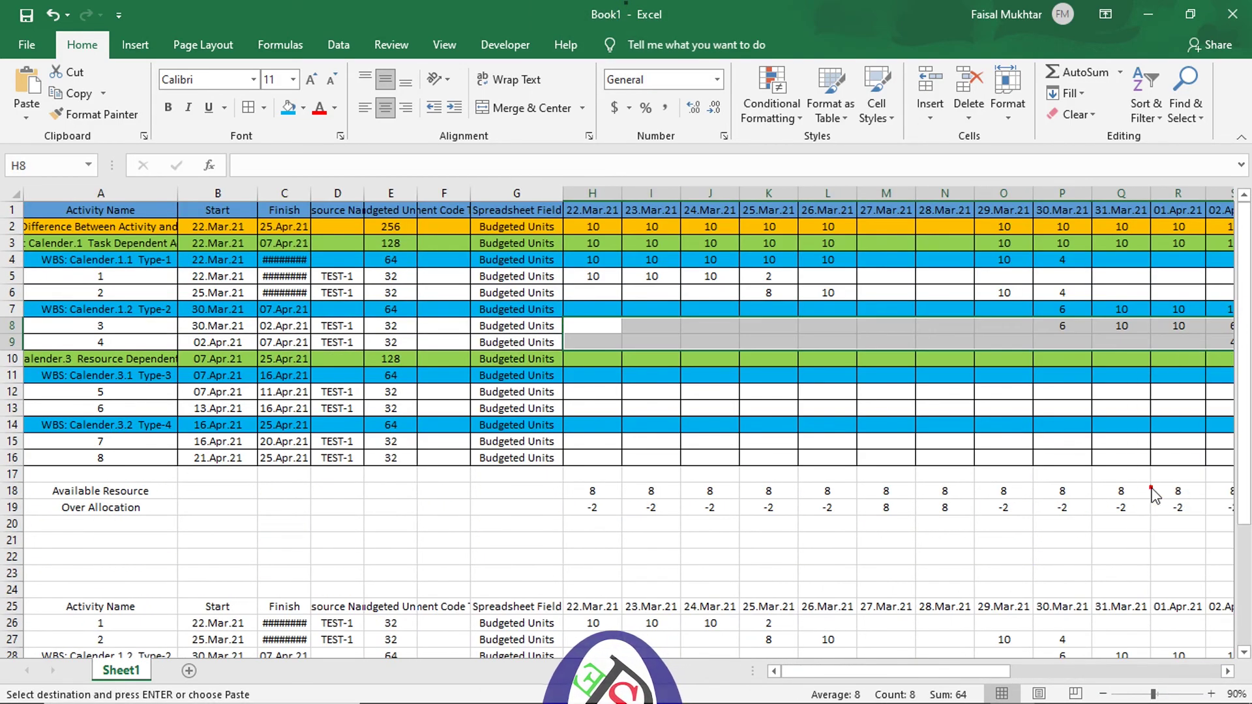
# Copy the pasted daily units of activities 5 to 8 onto their rows 12, 13, 15 and 16 in the upper table.
pyautogui.scroll(-5, 595, 492)
pyautogui.moveTo(358, 491); pyautogui.dragTo(653, 458)
pyautogui.hotkey('ctrl', 'v')
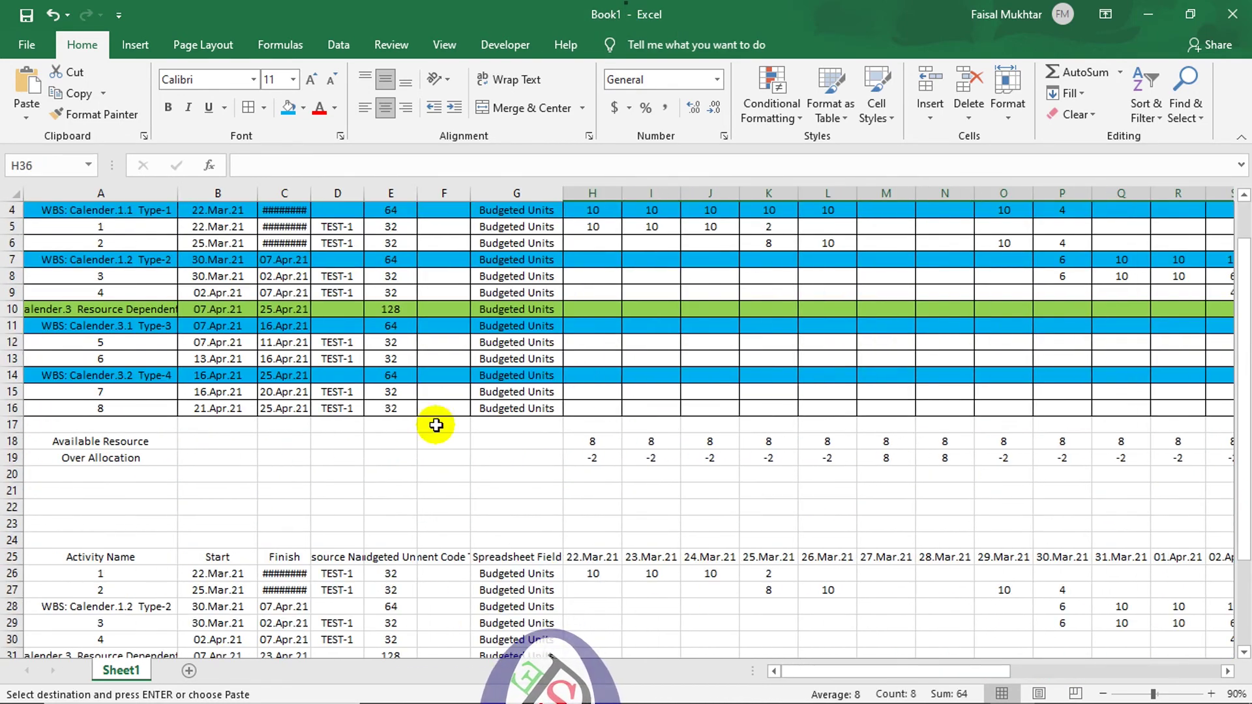
pyautogui.hotkey('ctrl', 'v')
pyautogui.hscroll(10, 1141, 649)
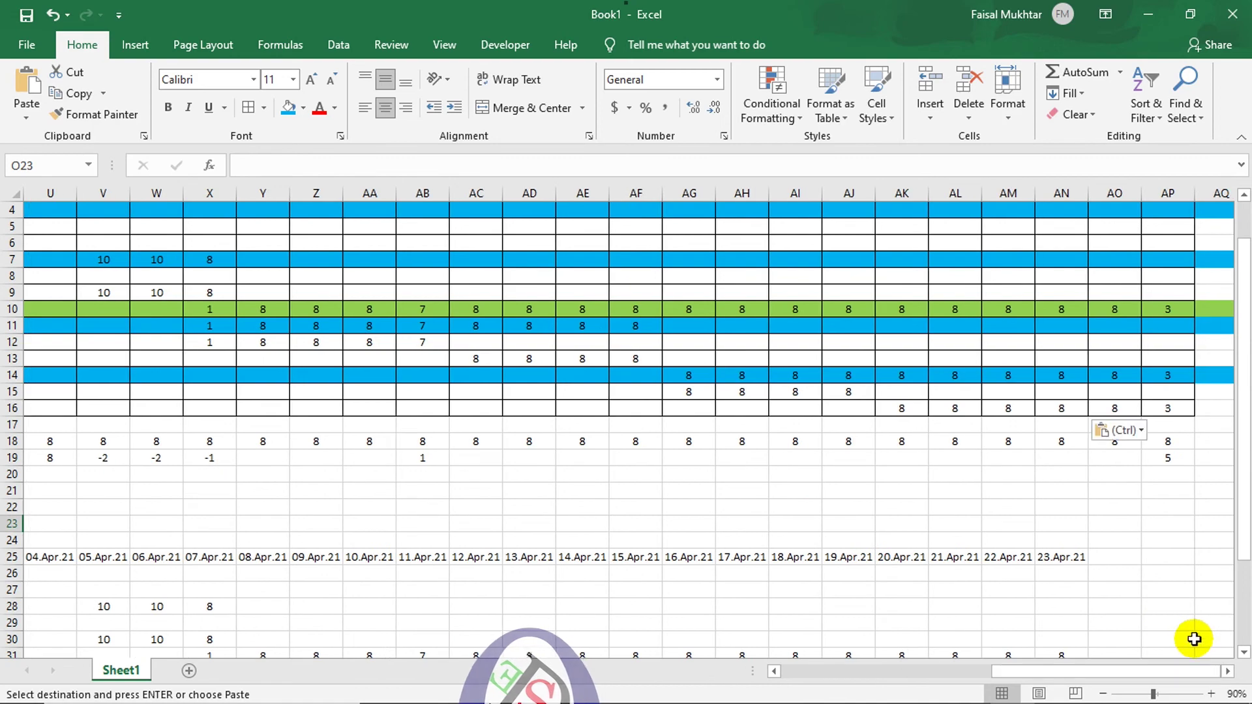
pyautogui.click(919, 432)
# Examine the updated available resource and over allocation rows from 22 March to 25 April, including 11 April and the dates up to 7 April.
pyautogui.scroll(1, 339, 456)
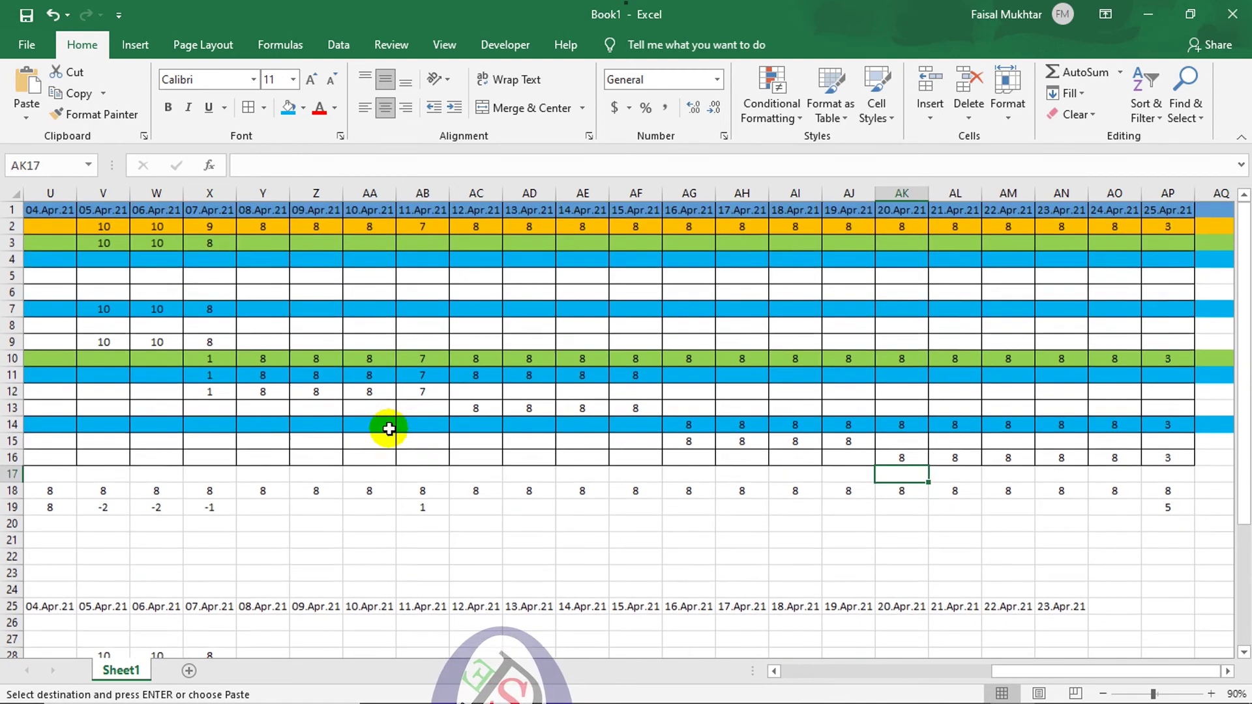
pyautogui.moveTo(1024, 674); pyautogui.dragTo(929, 671)
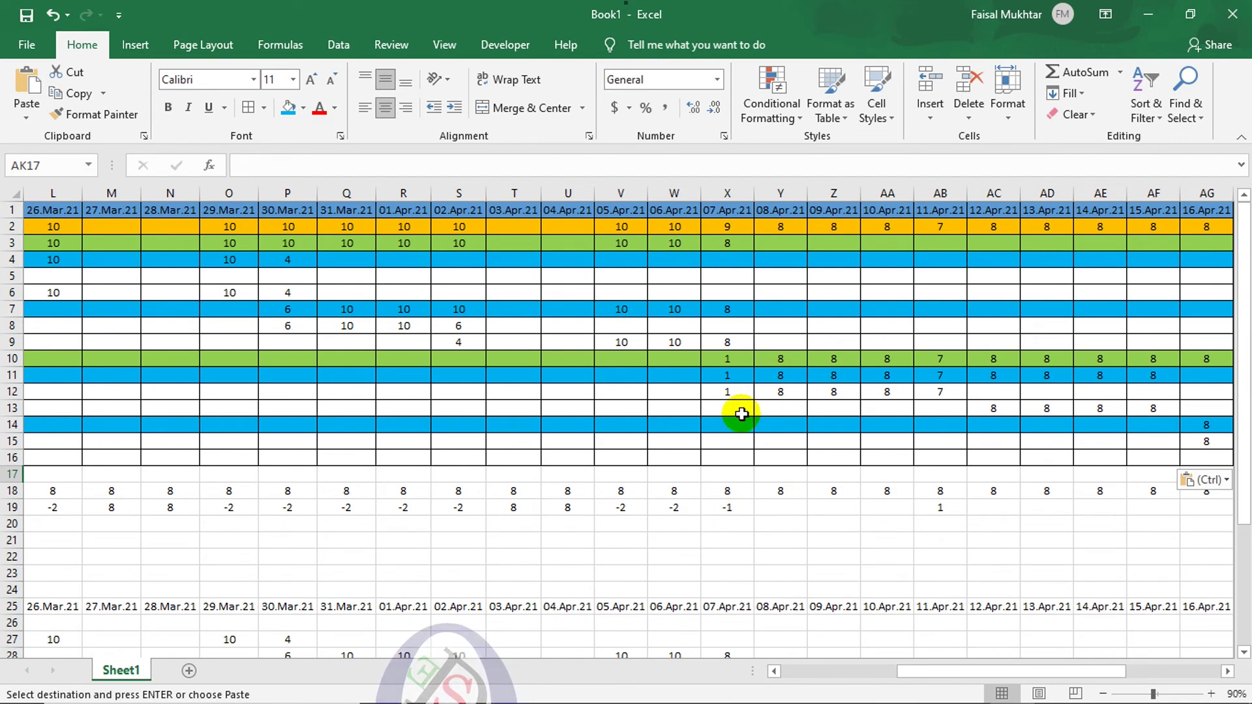
pyautogui.click(959, 513)
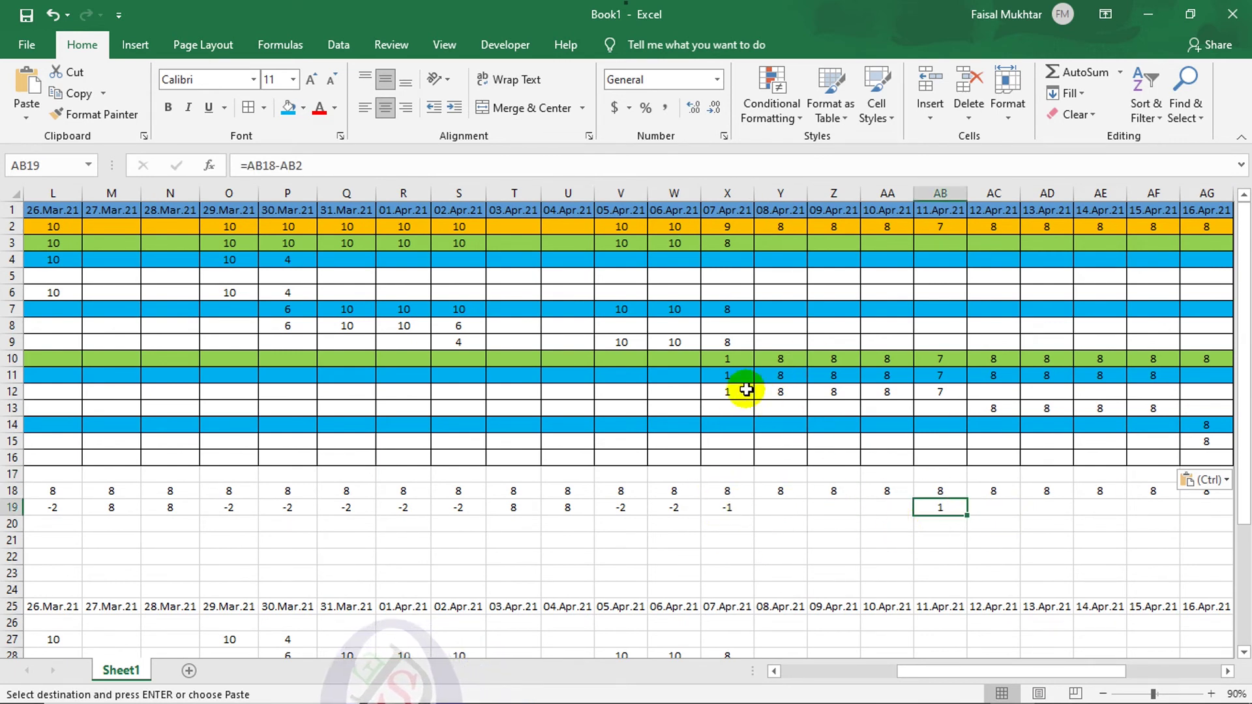
pyautogui.moveTo(724, 509); pyautogui.dragTo(60, 509)
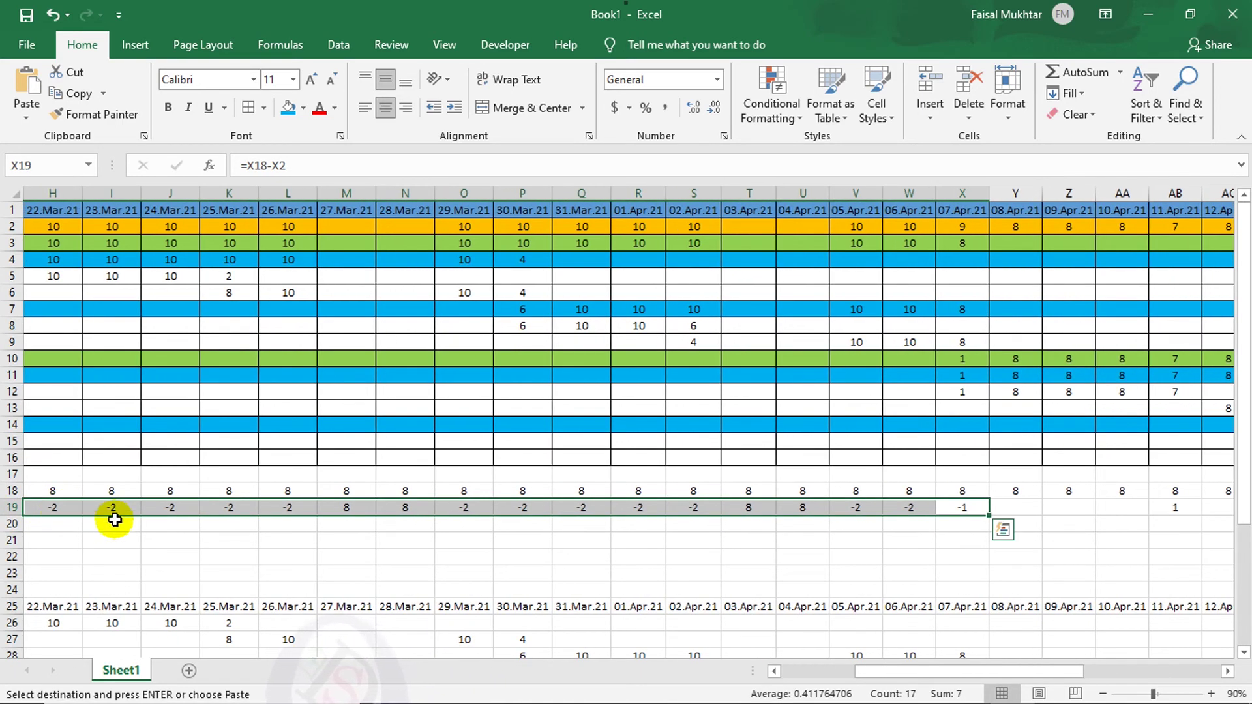
pyautogui.moveTo(883, 679); pyautogui.dragTo(809, 678)
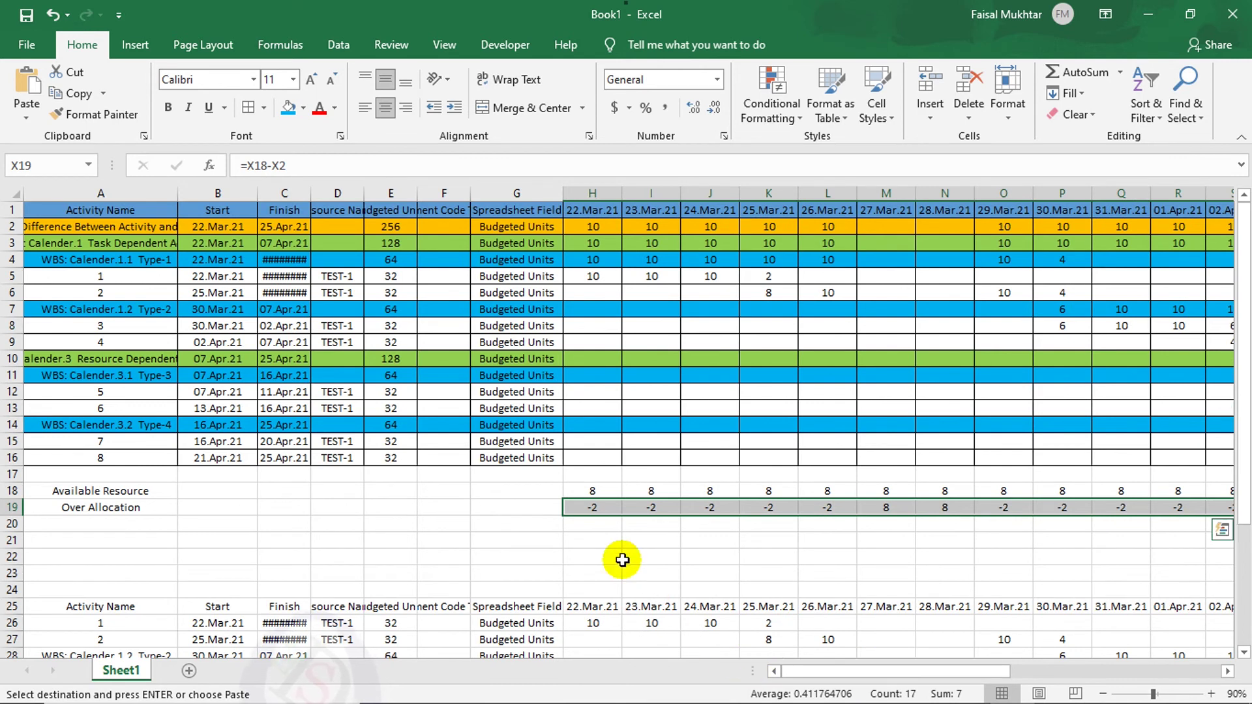
pyautogui.click(607, 520)
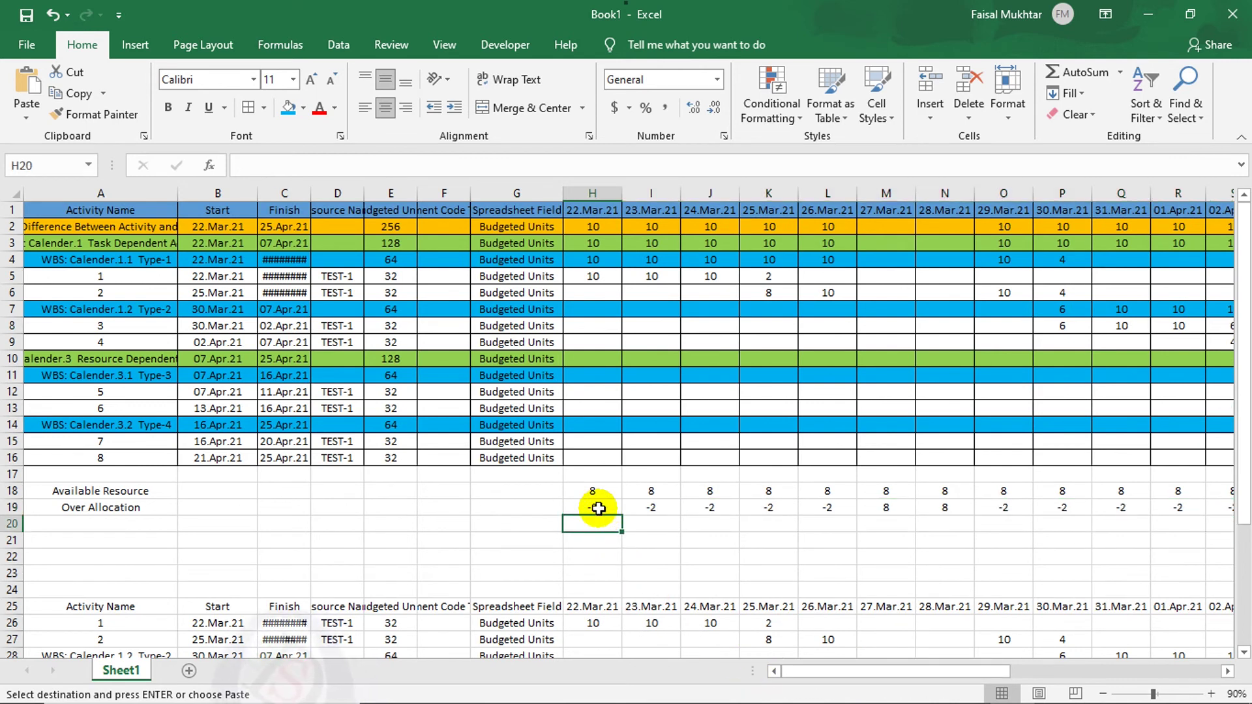
pyautogui.click(621, 482)
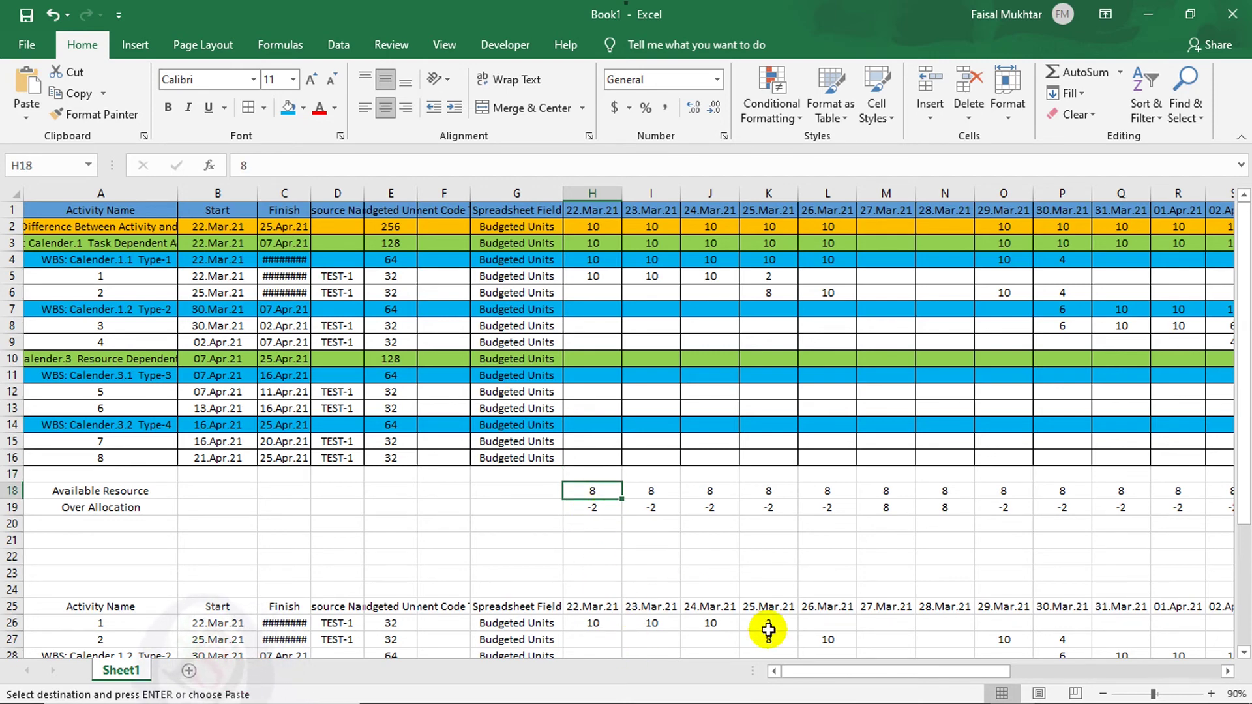
pyautogui.moveTo(993, 669); pyautogui.dragTo(1085, 643)
pyautogui.click(1110, 560)
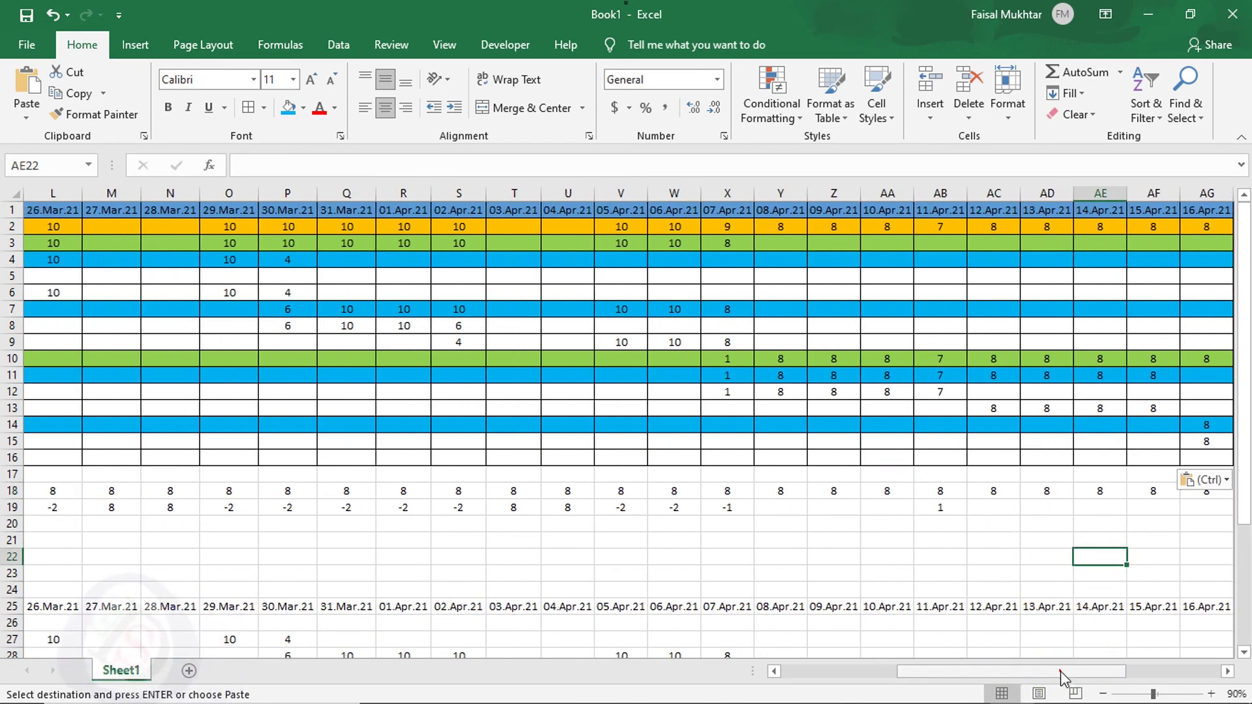
pyautogui.moveTo(1061, 671); pyautogui.dragTo(1126, 643)
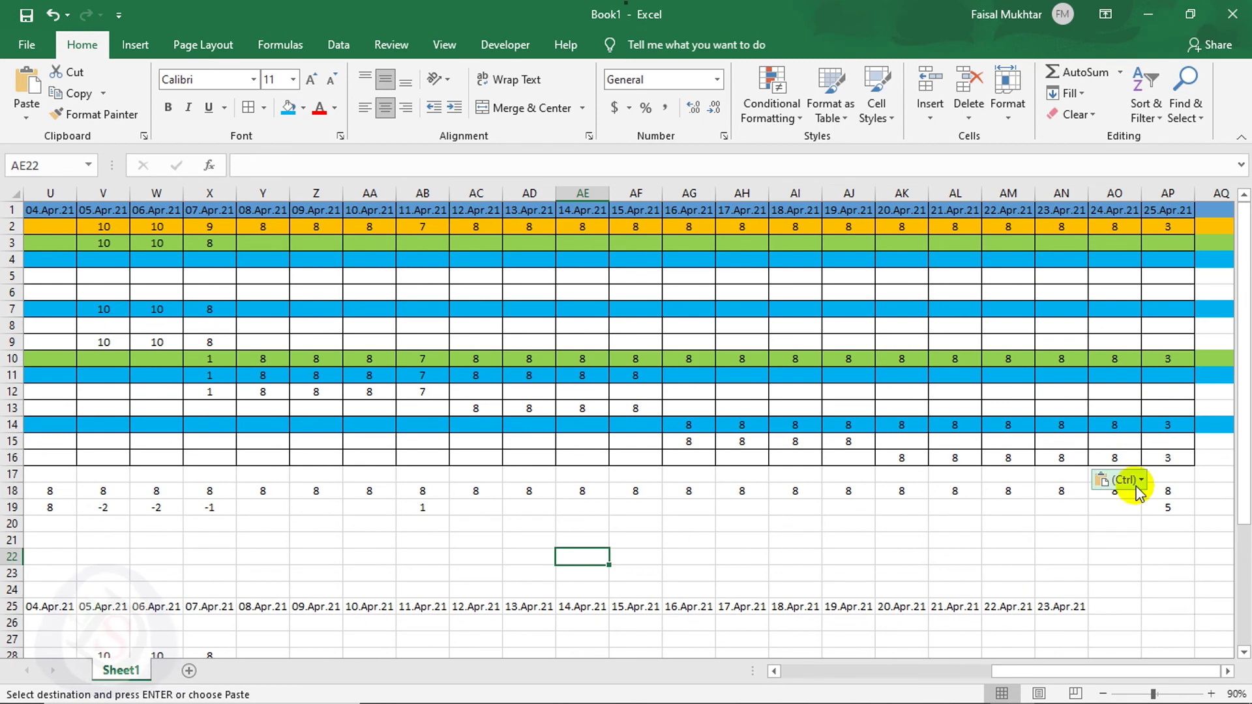
# Switch to Primavera P6 and compare the start and finish dates, calendars and activity types of the task dependent and resource dependent activities.
pyautogui.moveTo(716, 694)
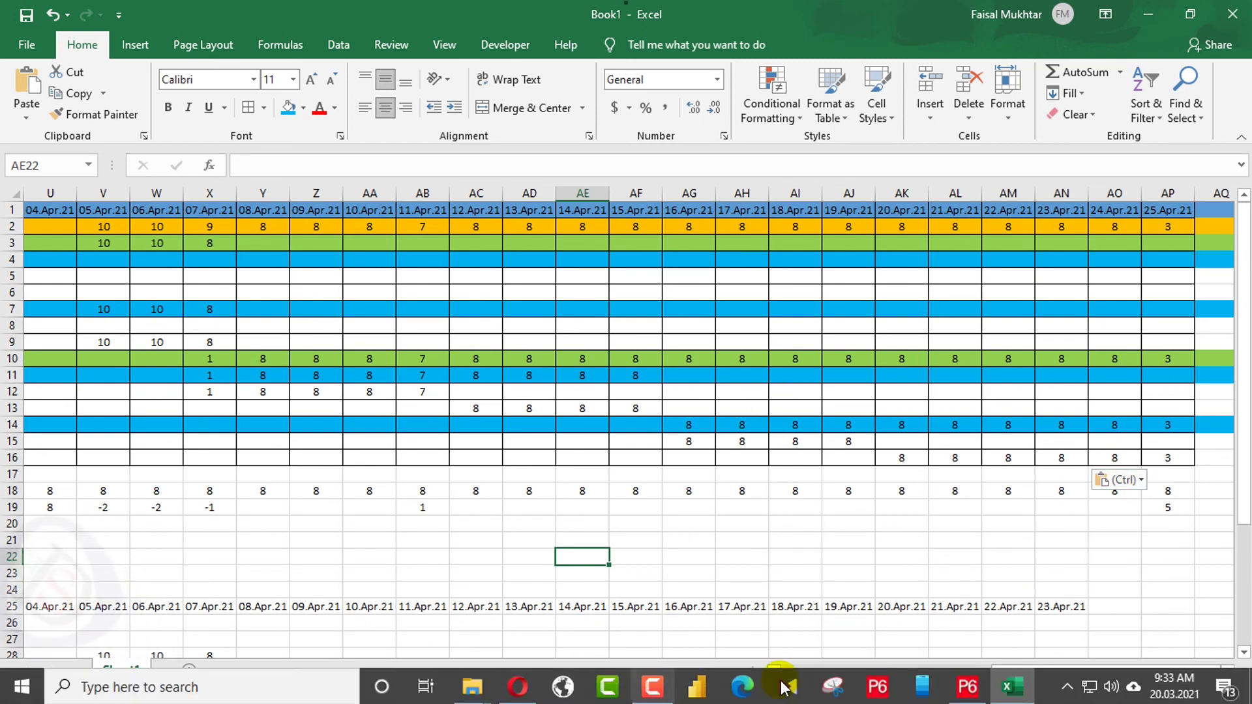
pyautogui.click(967, 687)
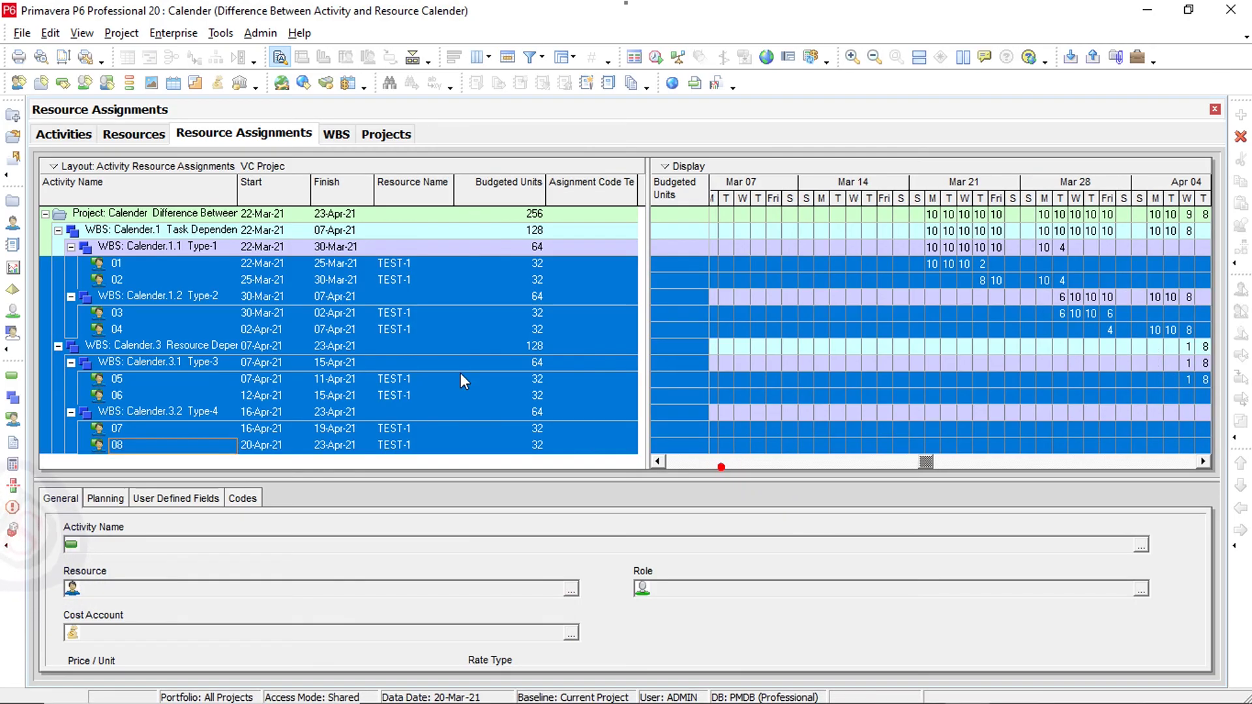
pyautogui.click(63, 133)
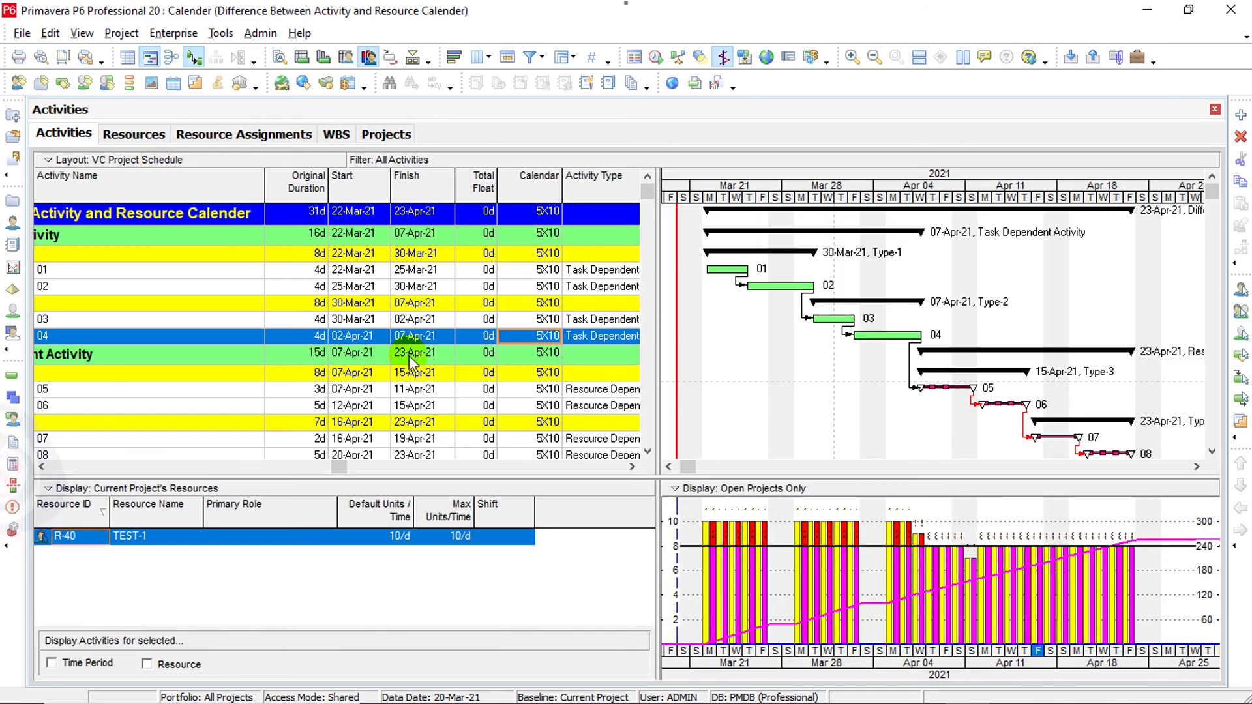
pyautogui.click(42, 468)
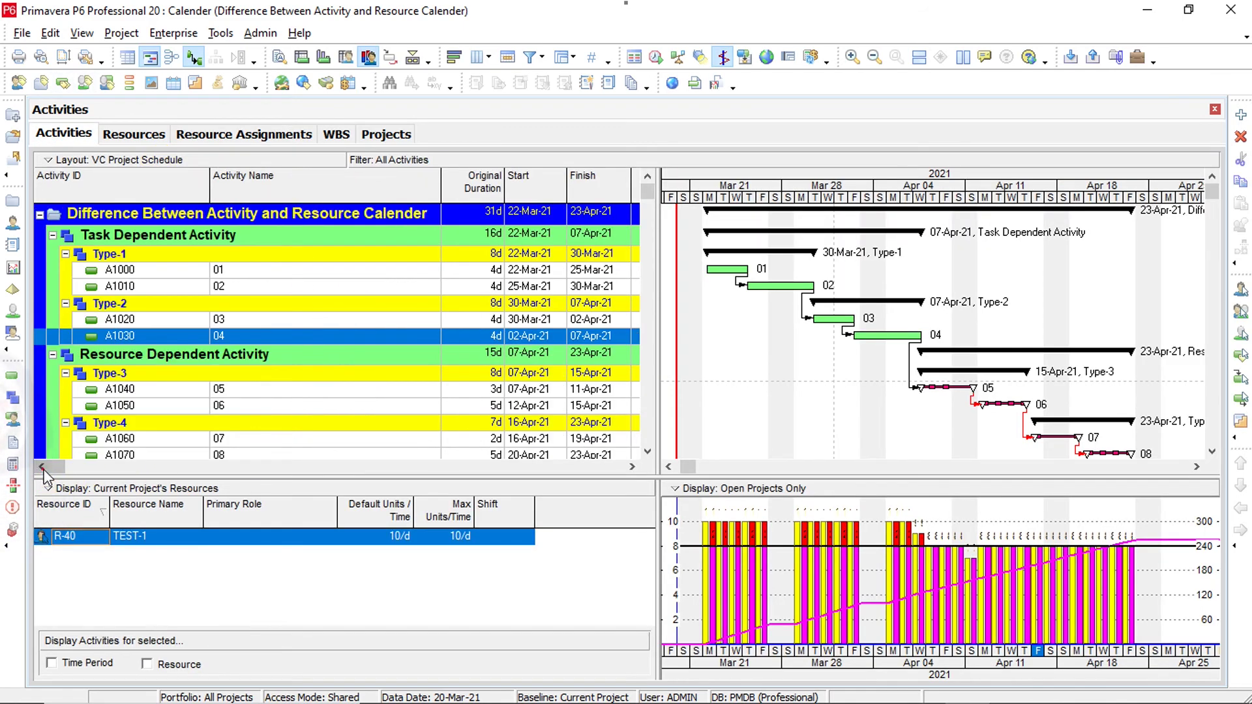
pyautogui.click(631, 467)
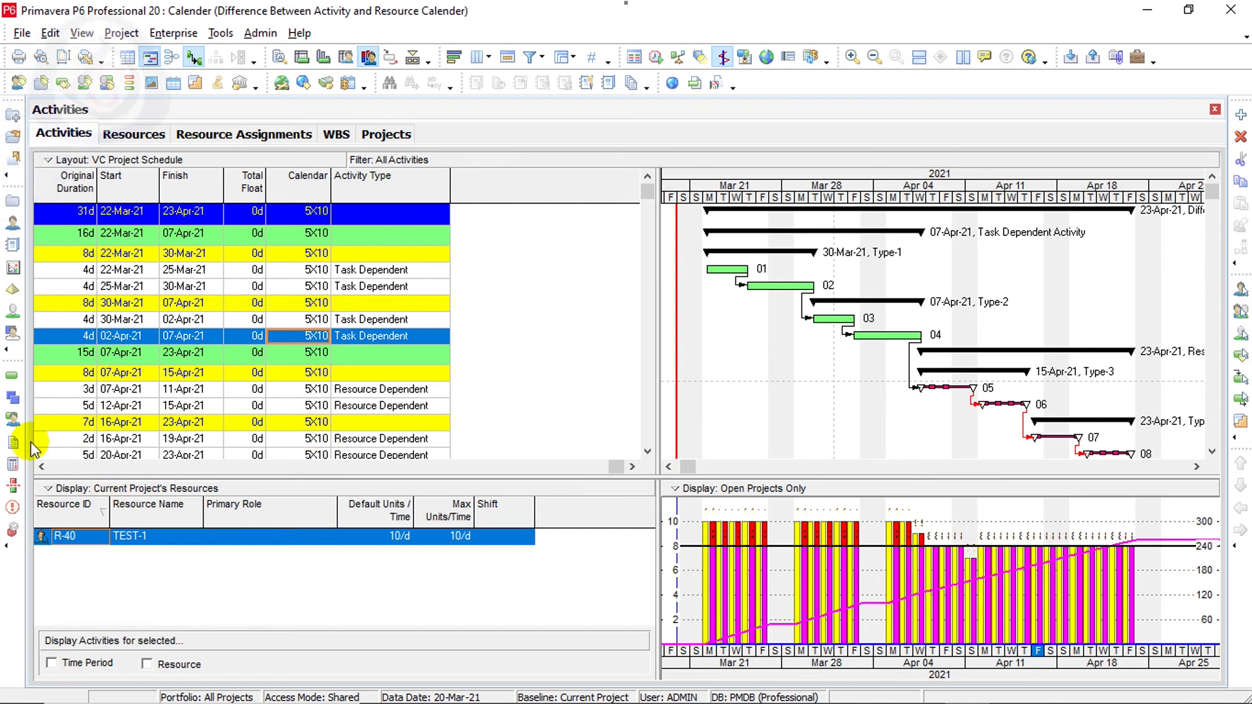
pyautogui.click(41, 467)
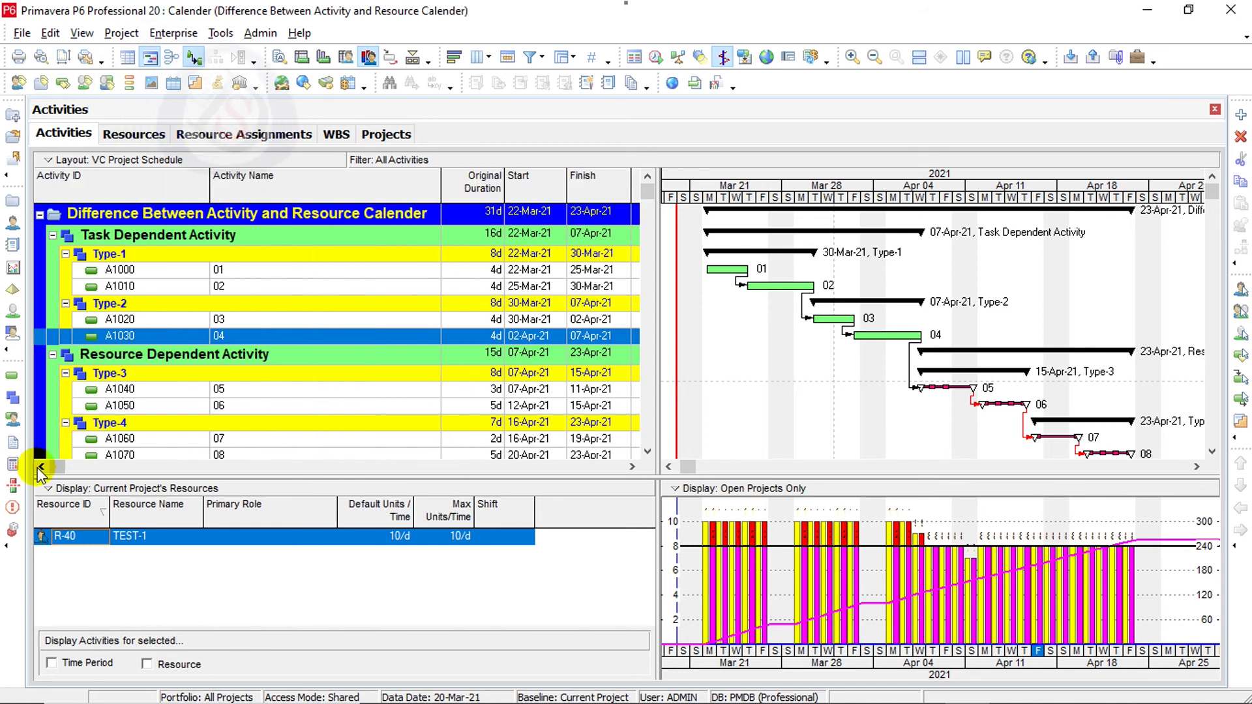